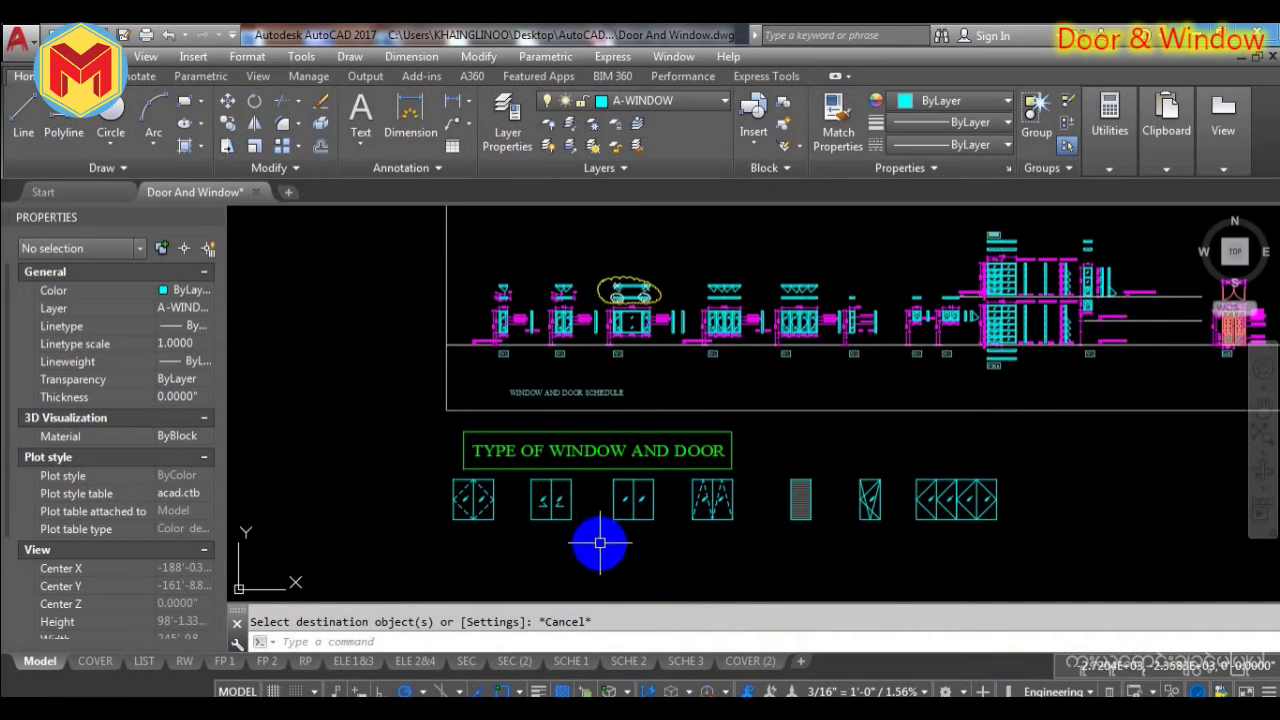
Examine the window and door schedule drawings, including the W1 windows and the large FG2b unit.
scroll(491, 460, up, 2)
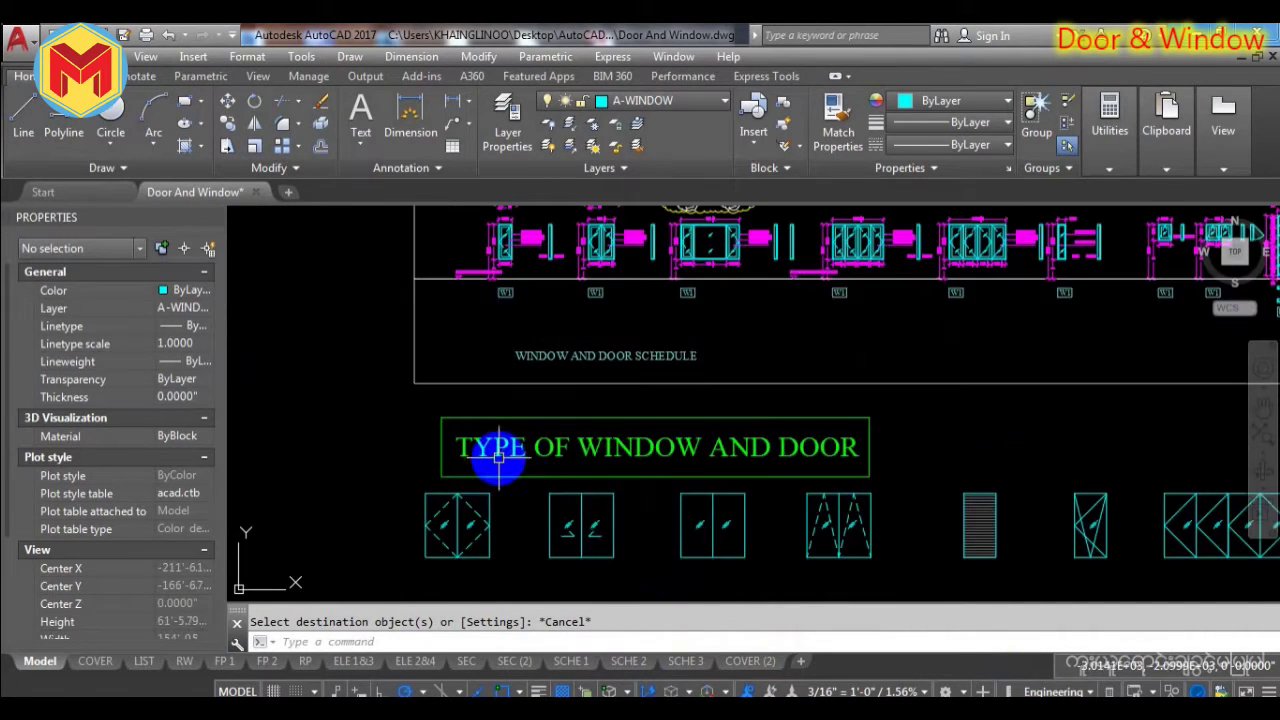
scroll(640, 510, down, 2)
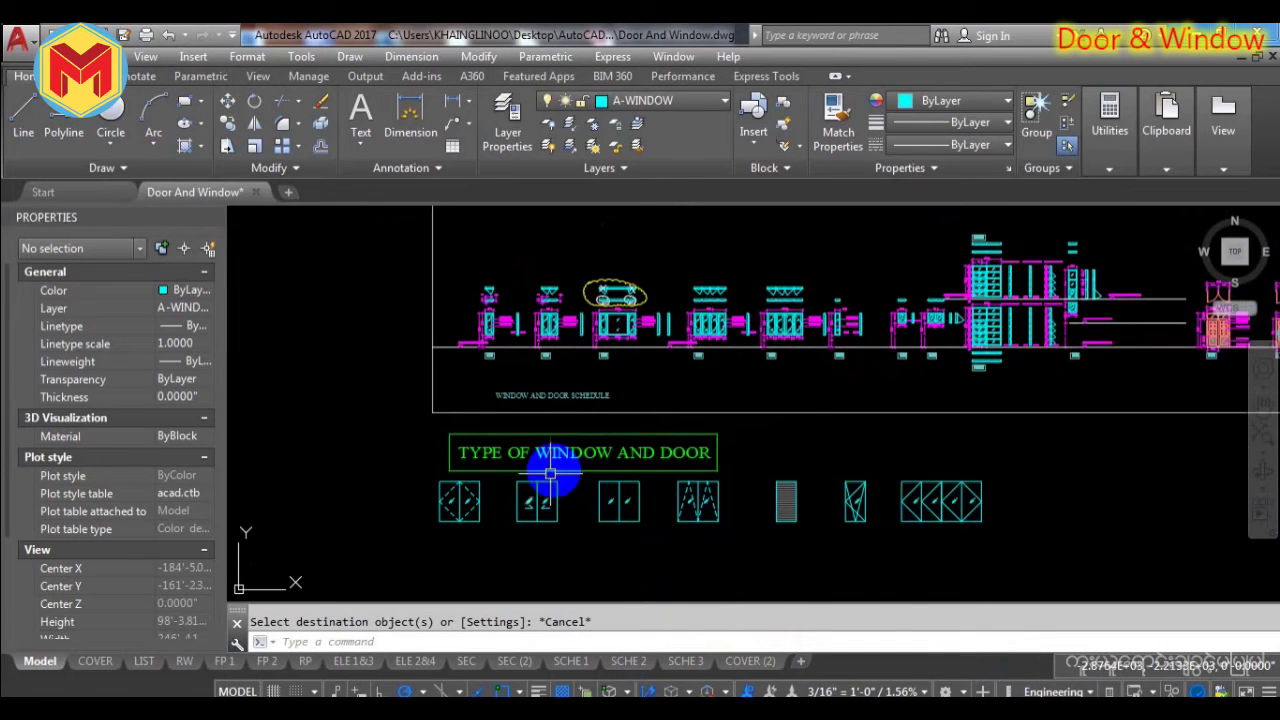
middle_drag(791, 417, 737, 434)
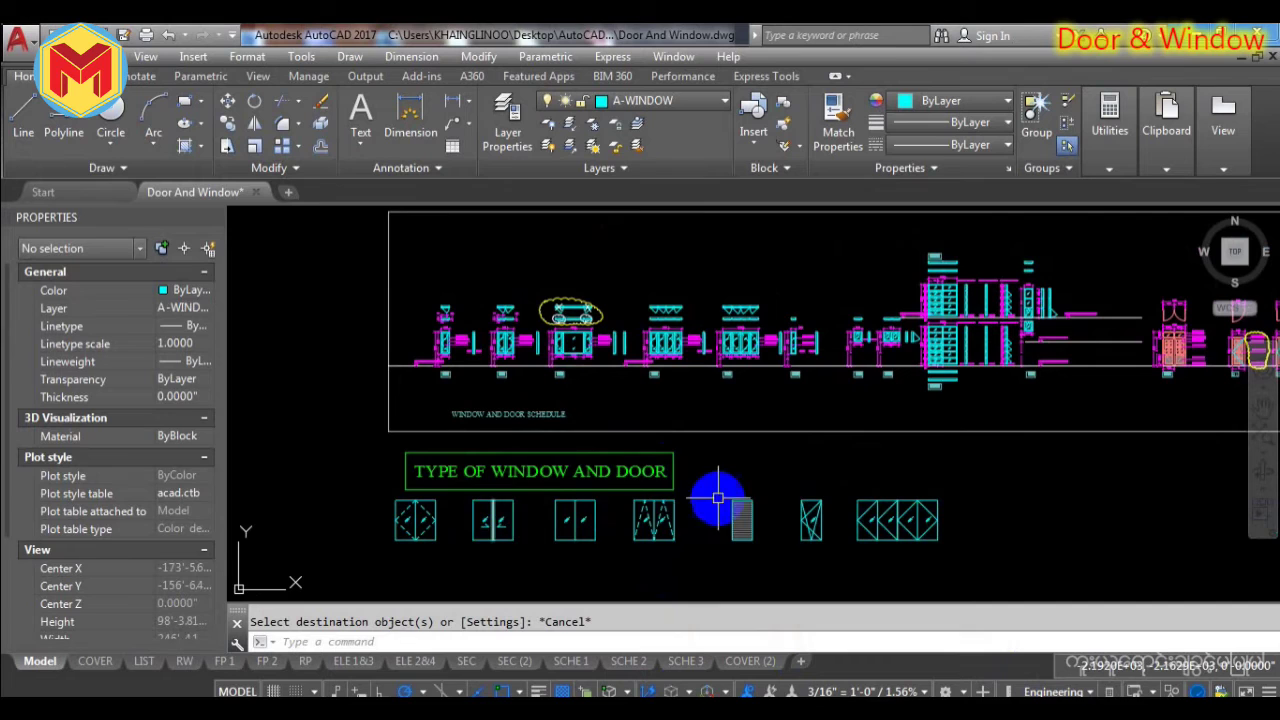
middle_drag(716, 502, 690, 452)
middle_drag(523, 361, 496, 438)
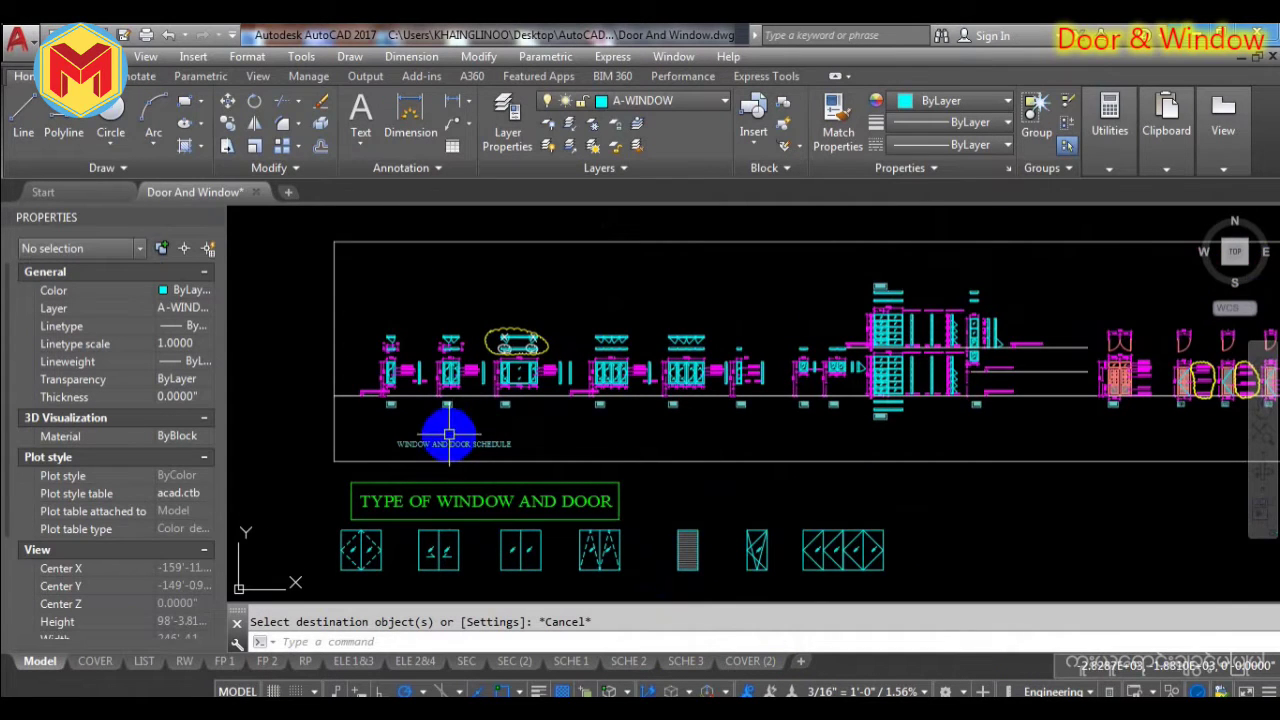
scroll(570, 420, down, 2)
mouse_move(723, 411)
middle_down()
mouse_move(591, 380)
mouse_move(629, 434)
mouse_move(708, 372)
mouse_move(690, 260)
middle_up()
scroll(477, 485, up, 2)
scroll(440, 472, up, 2)
scroll(432, 390, down, 4)
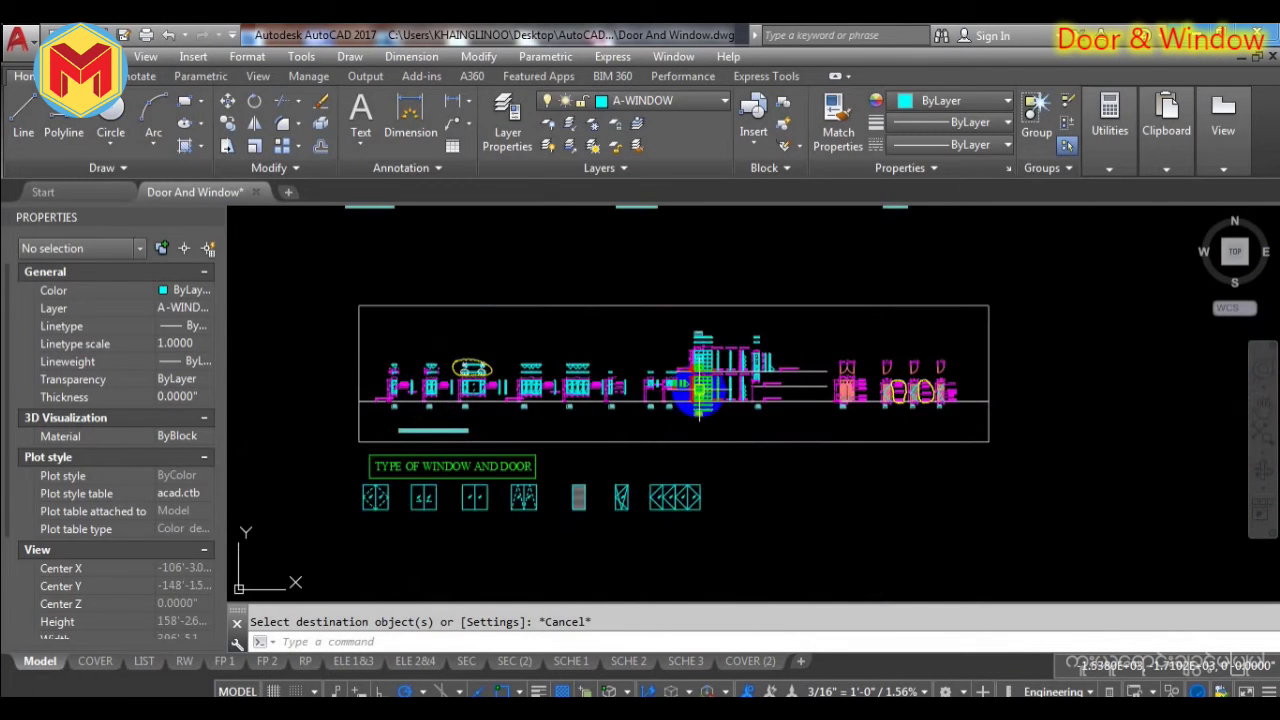
scroll(700, 400, up, 3)
scroll(443, 449, up, 1)
middle_drag(443, 449, 631, 498)
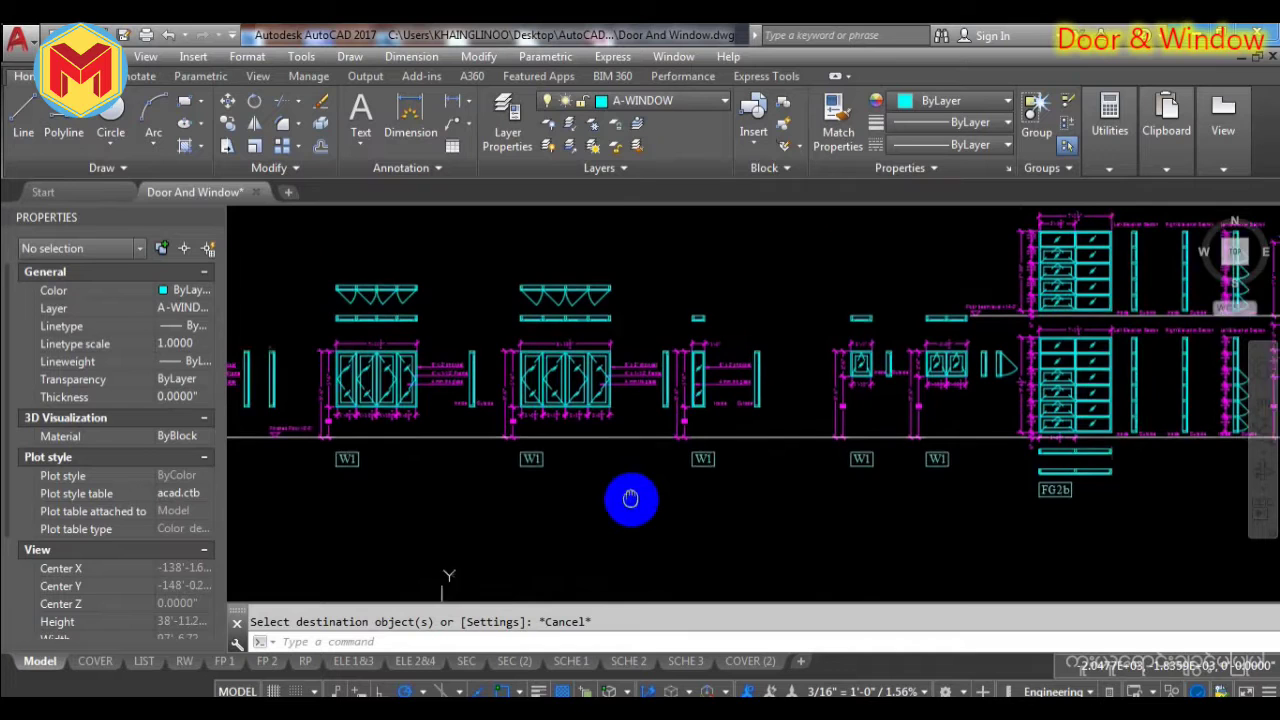
scroll(370, 432, up, 2)
scroll(545, 350, down, 2)
scroll(586, 380, down, 2)
scroll(600, 429, down, 3)
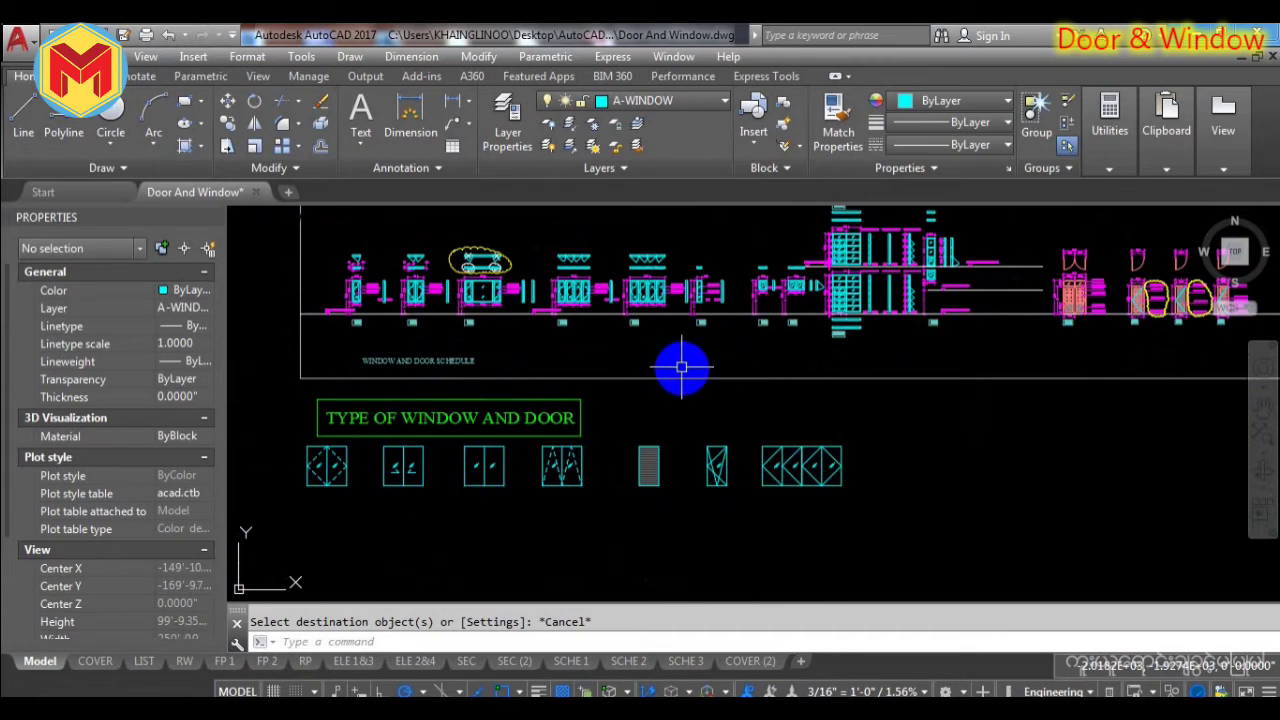
Compare the symbols under the TYPE OF WINDOW AND DOOR title with the elevations in the schedule above.
scroll(370, 516, up, 2)
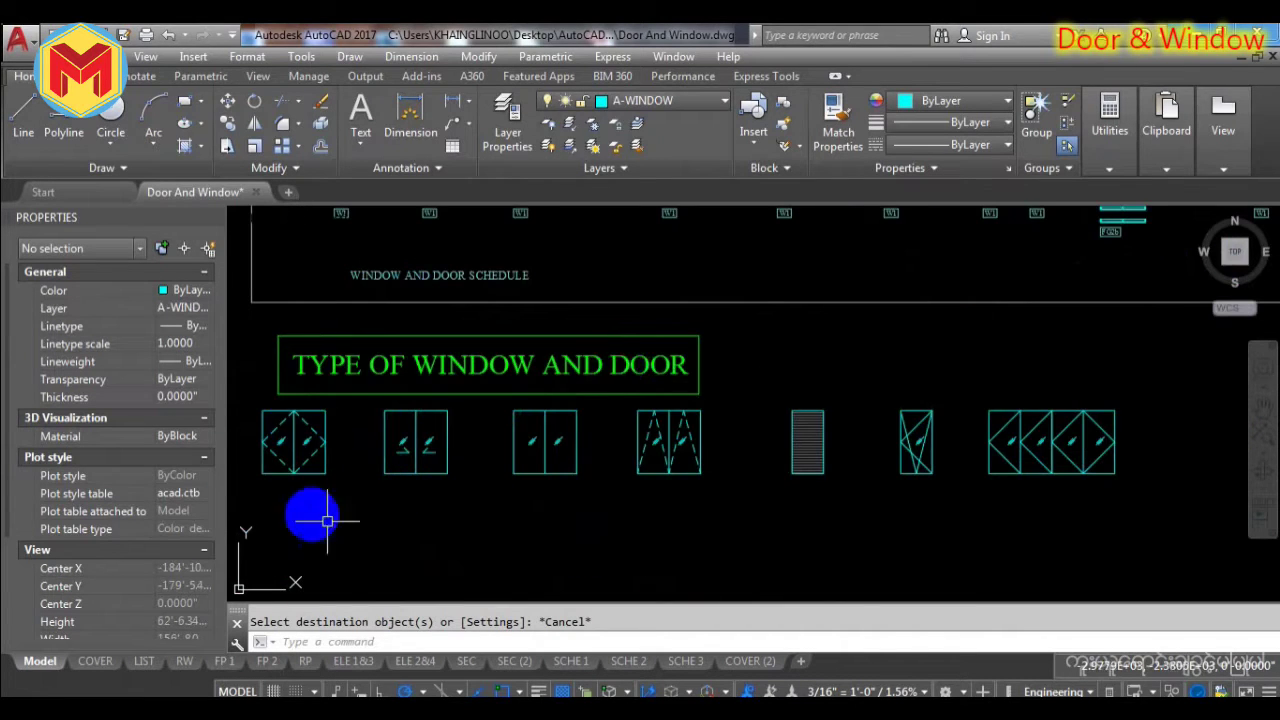
scroll(473, 490, down, 2)
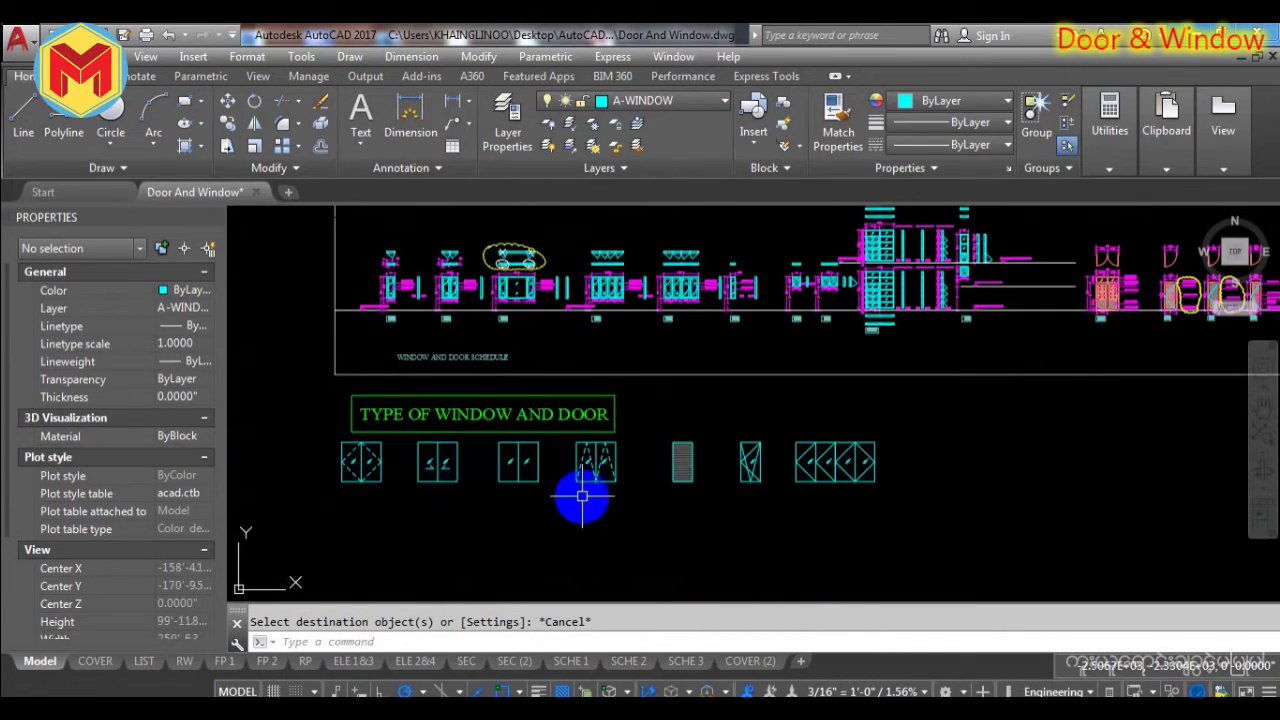
scroll(449, 502, up, 2)
scroll(556, 505, down, 2)
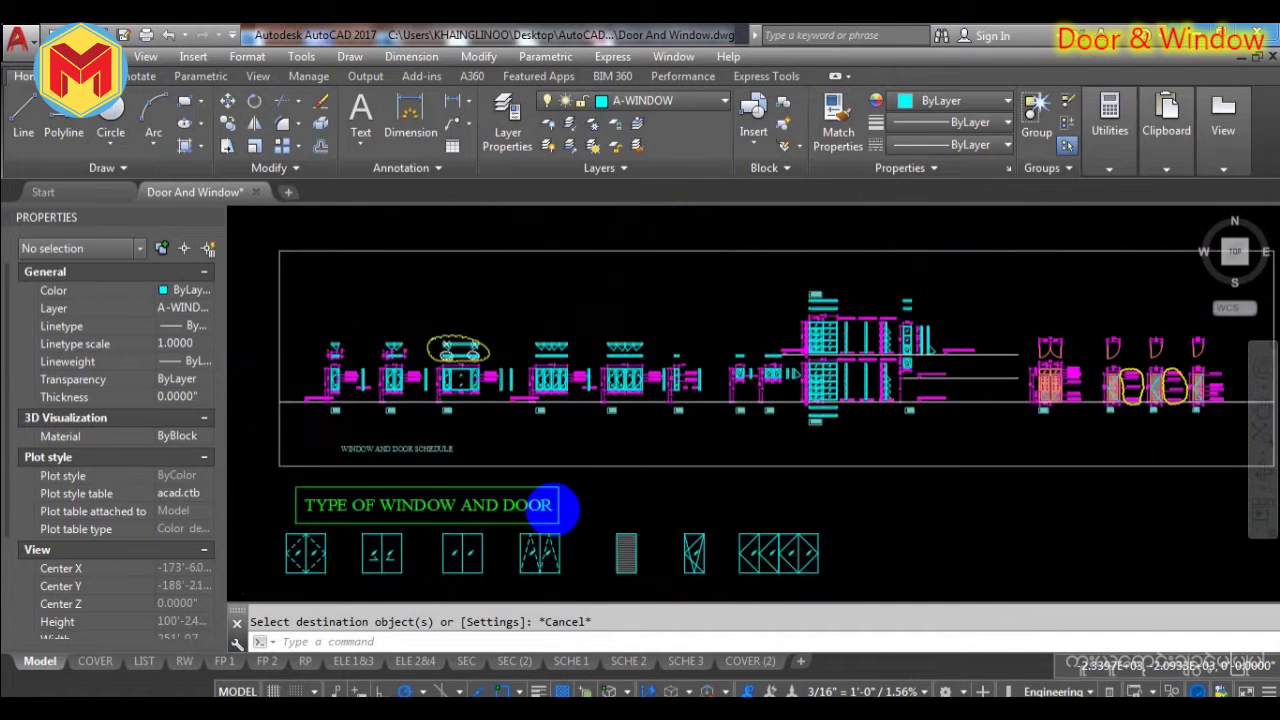
scroll(491, 409, up, 2)
scroll(598, 375, down, 4)
scroll(433, 388, up, 4)
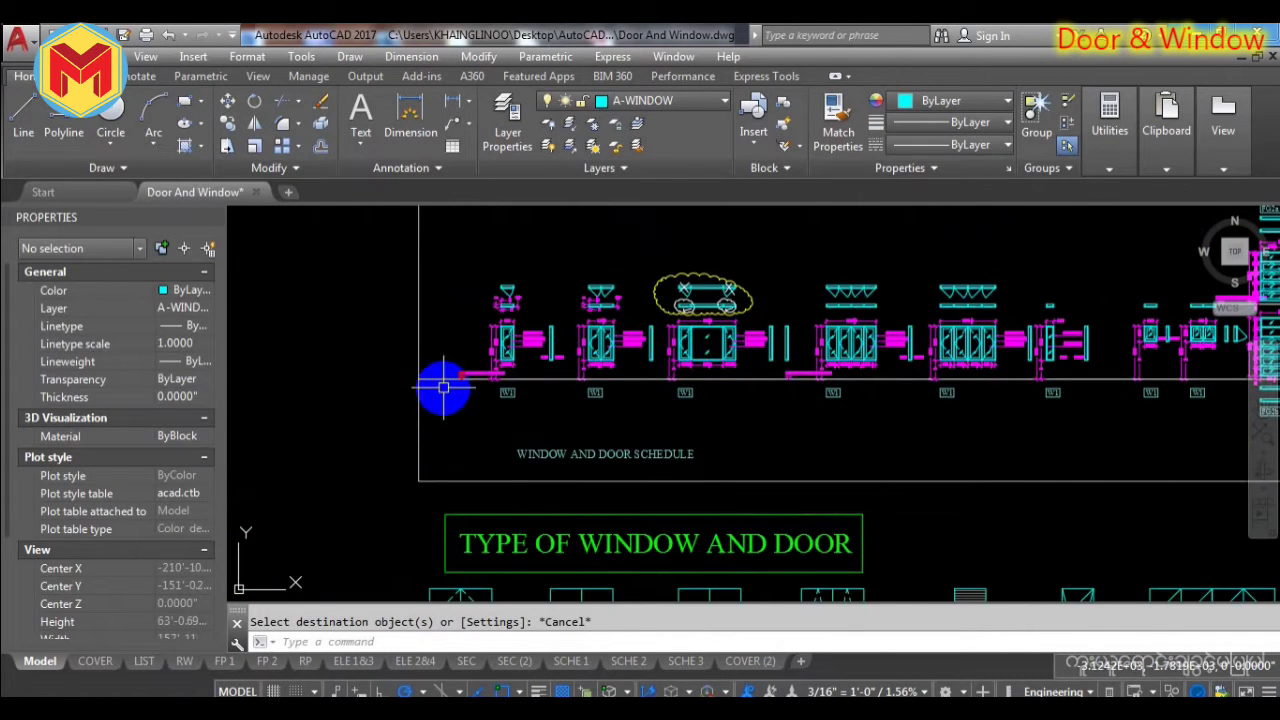
middle_drag(608, 386, 456, 428)
scroll(626, 452, down, 2)
middle_drag(629, 449, 534, 463)
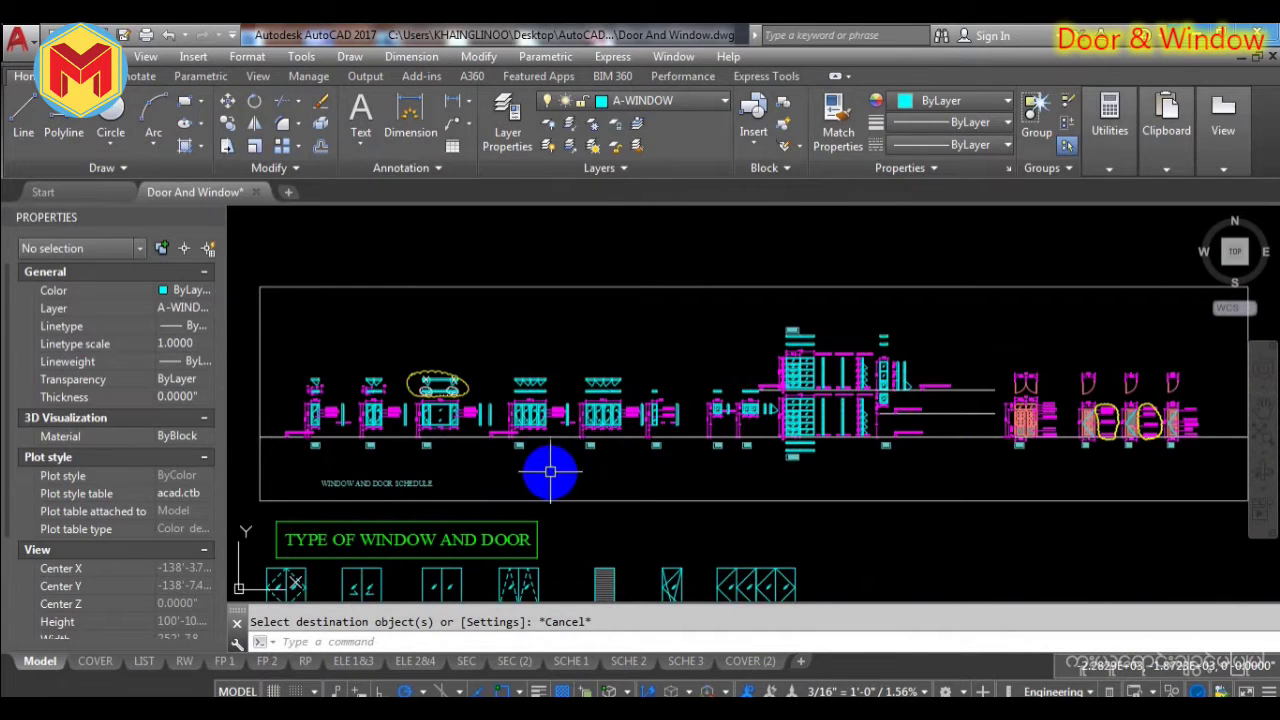
scroll(357, 434, up, 2)
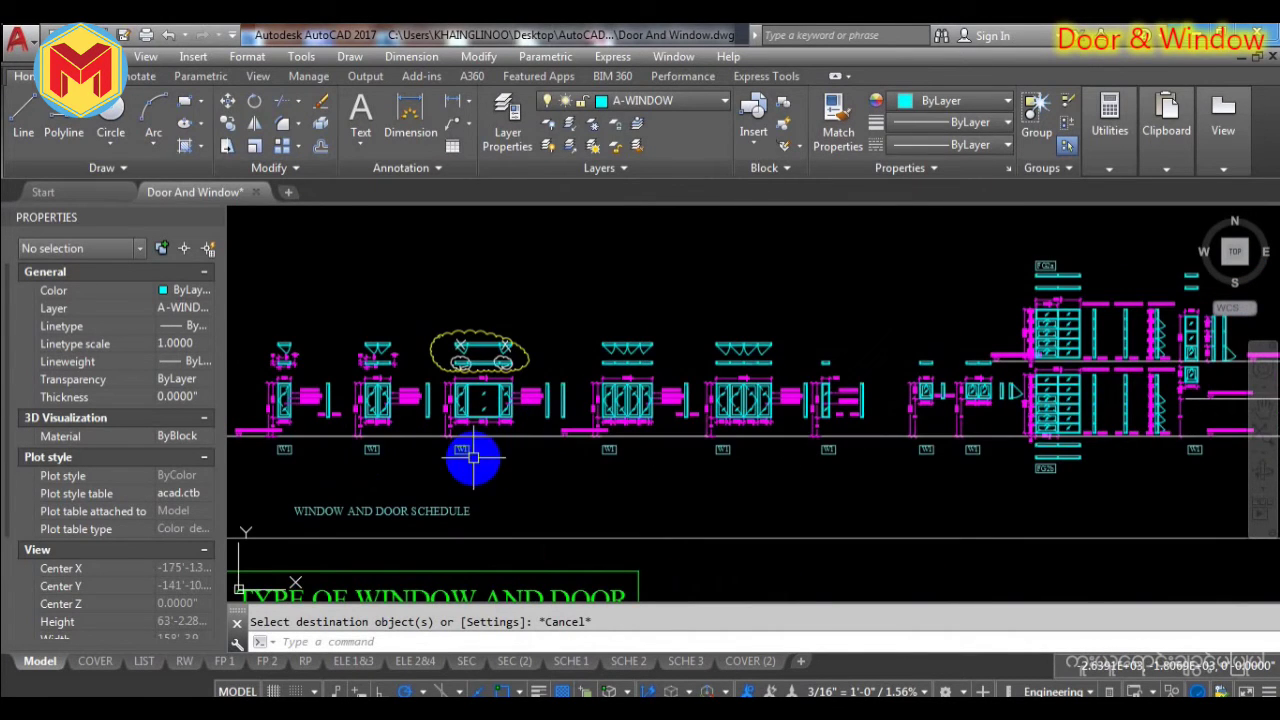
scroll(543, 444, down, 1)
scroll(455, 425, up, 1)
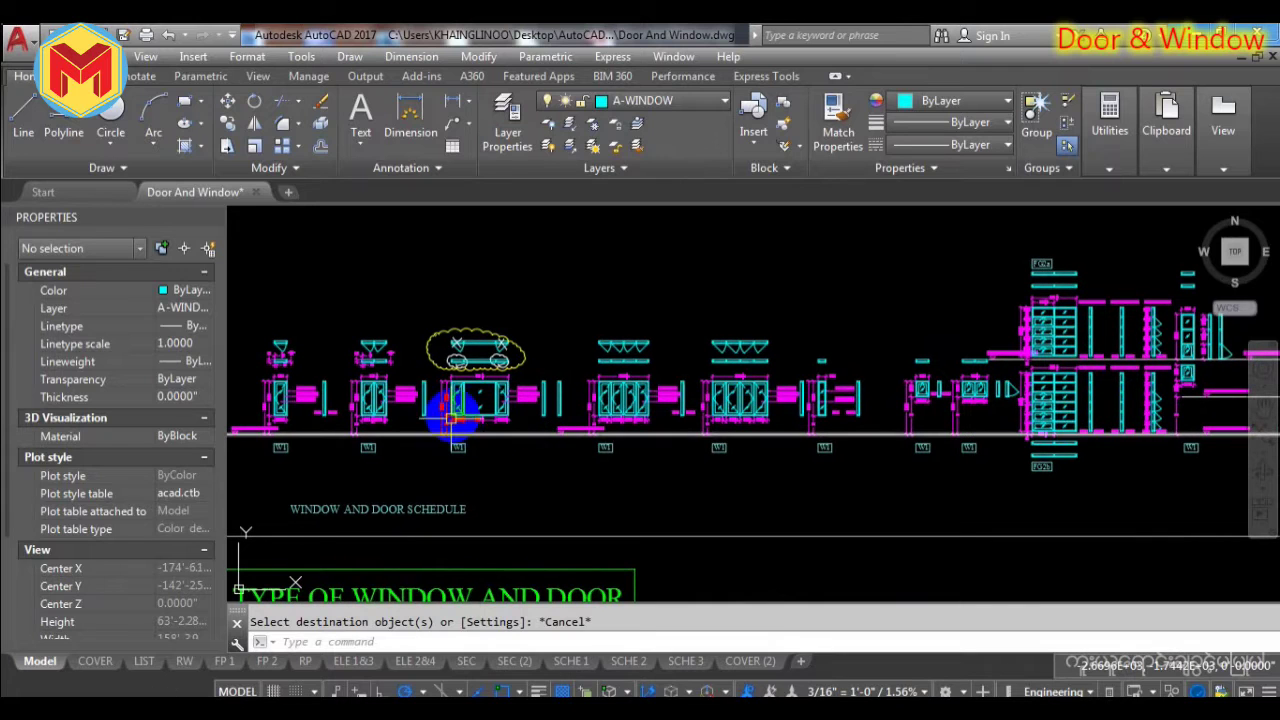
scroll(560, 480, down, 3)
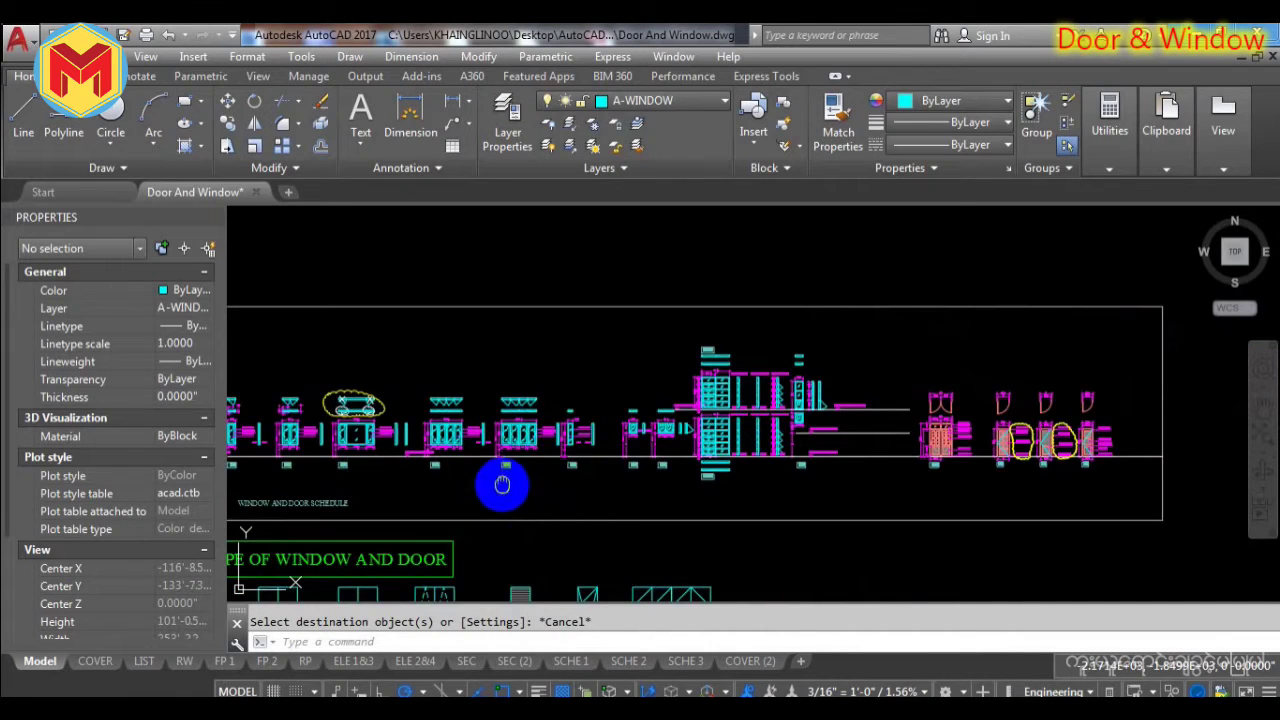
scroll(580, 385, up, 2)
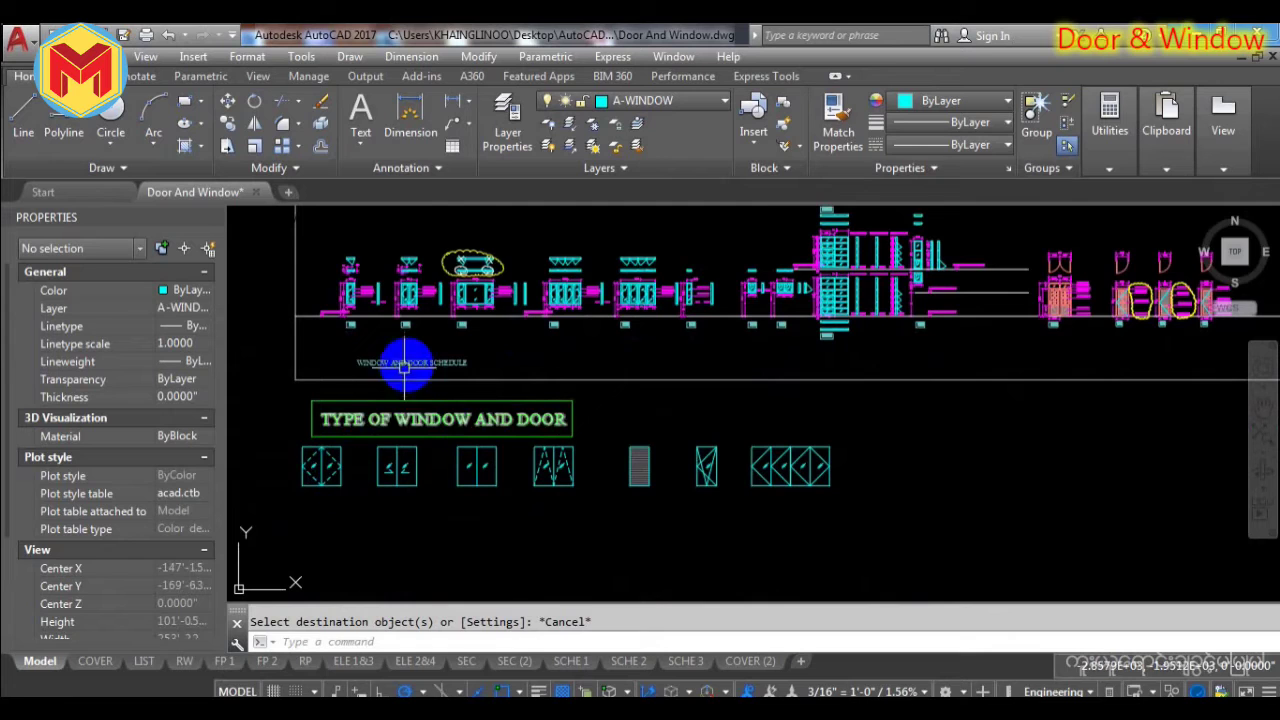
scroll(437, 334, up, 1)
scroll(540, 350, down, 3)
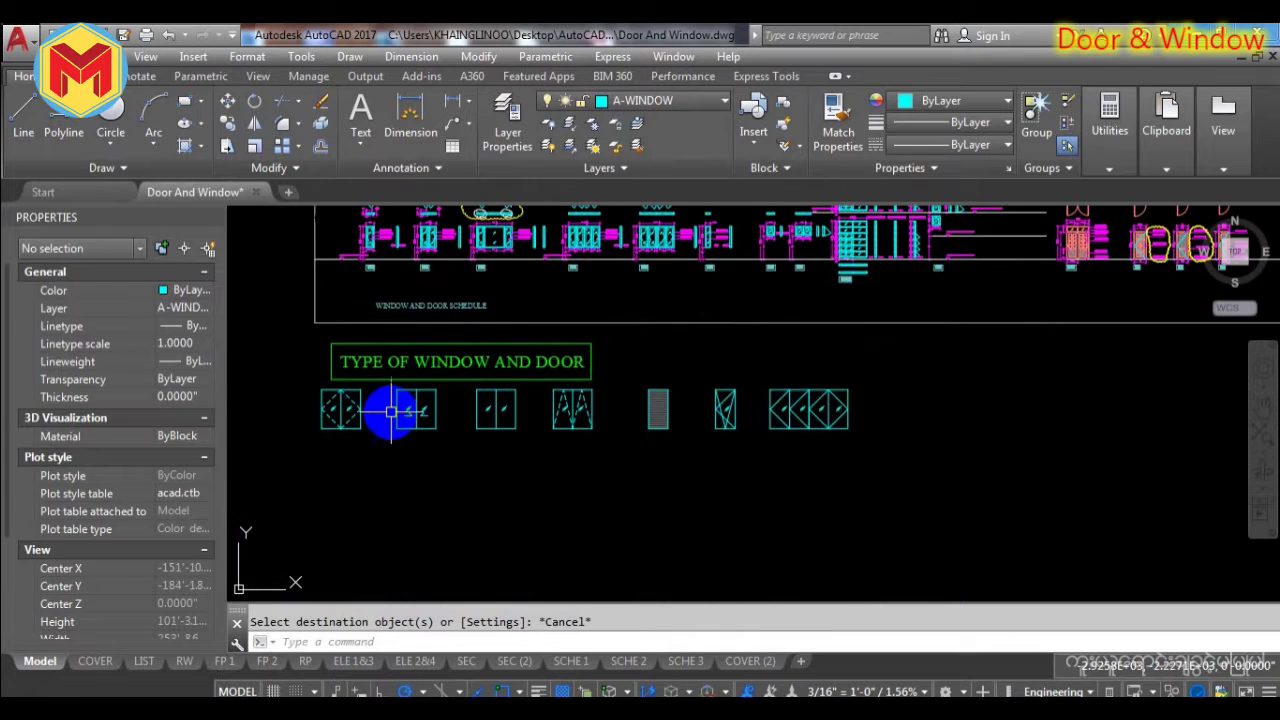
Examine the first two-panel window type, focusing on its dashed diagonal opening lines and their meeting points.
scroll(378, 427, up, 4)
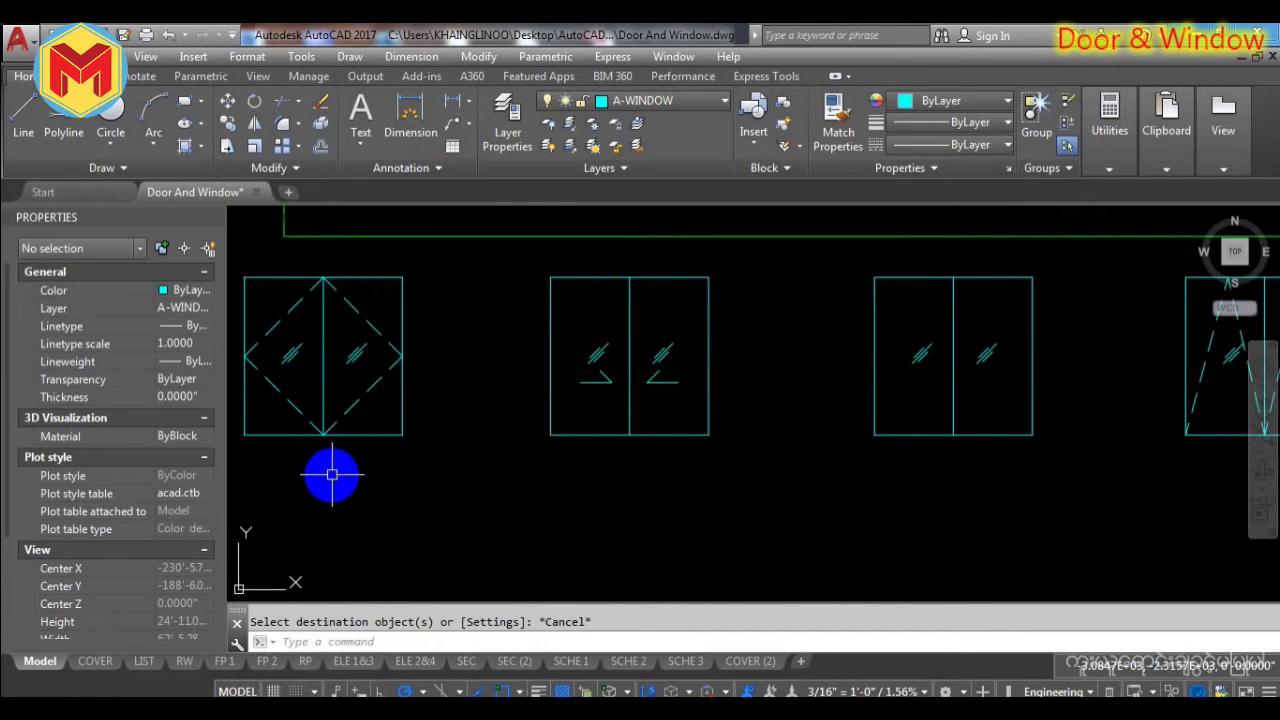
scroll(349, 480, down, 3)
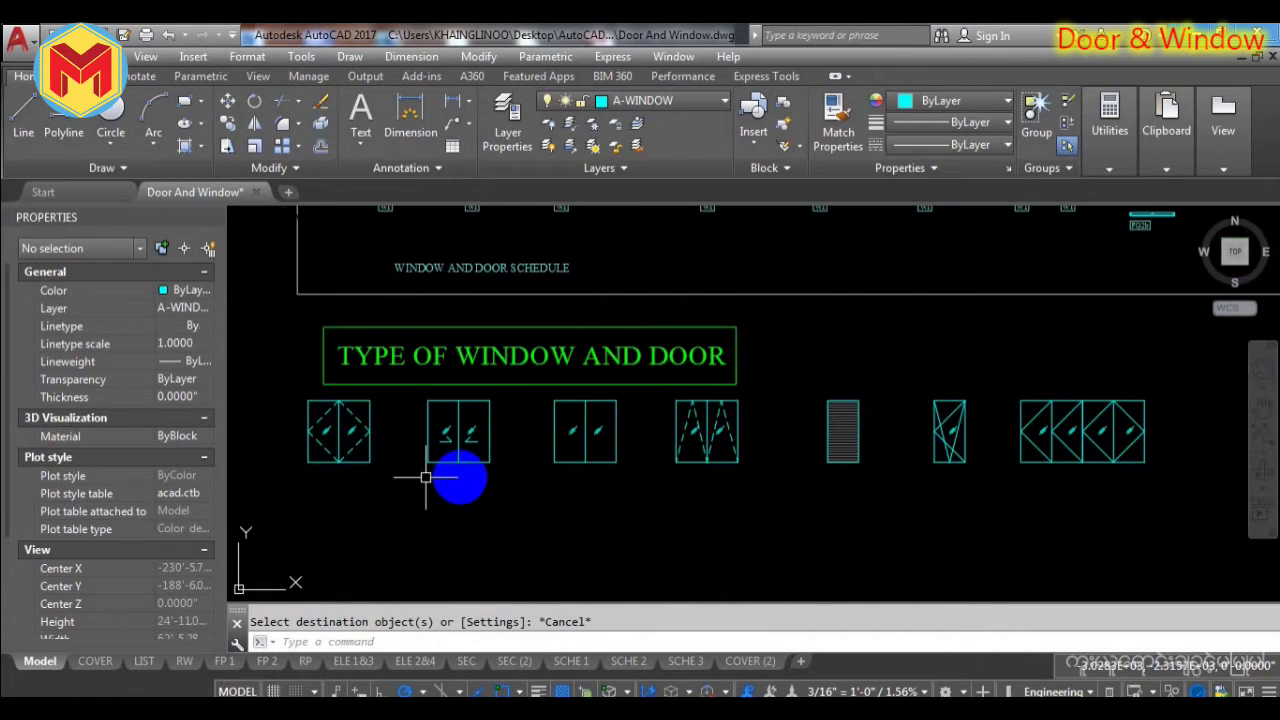
scroll(324, 488, up, 2)
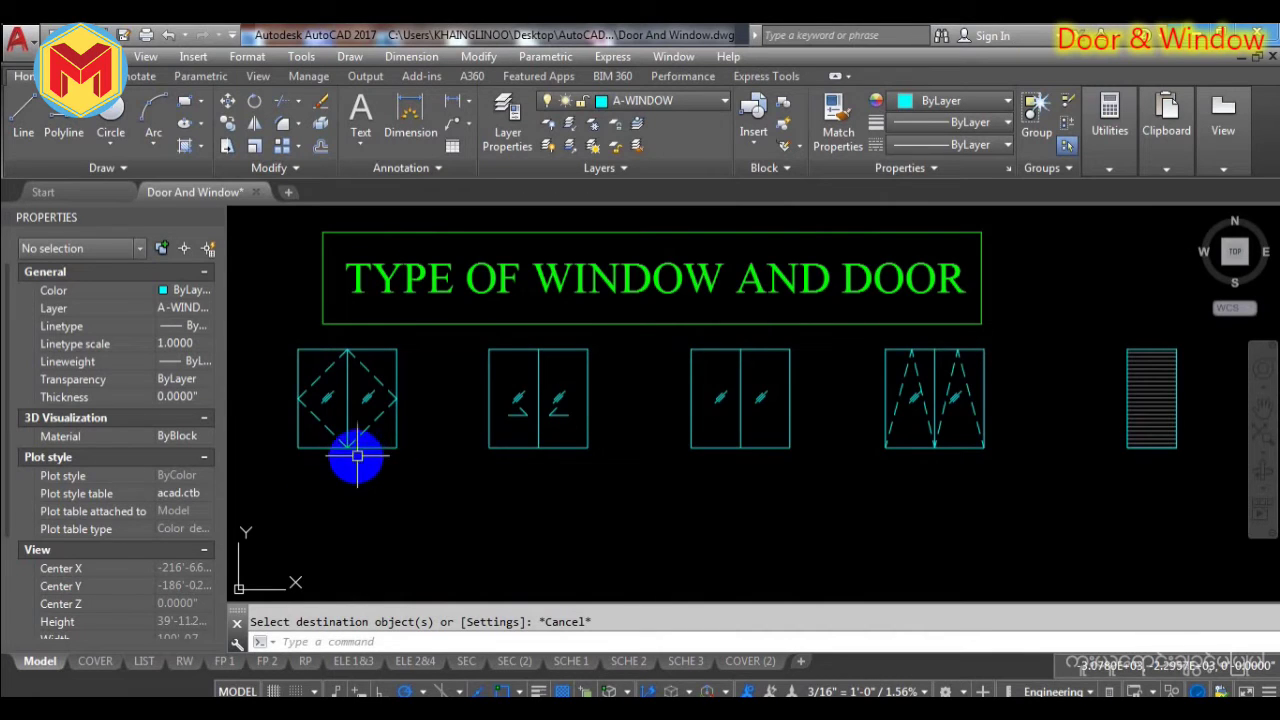
scroll(365, 470, up, 2)
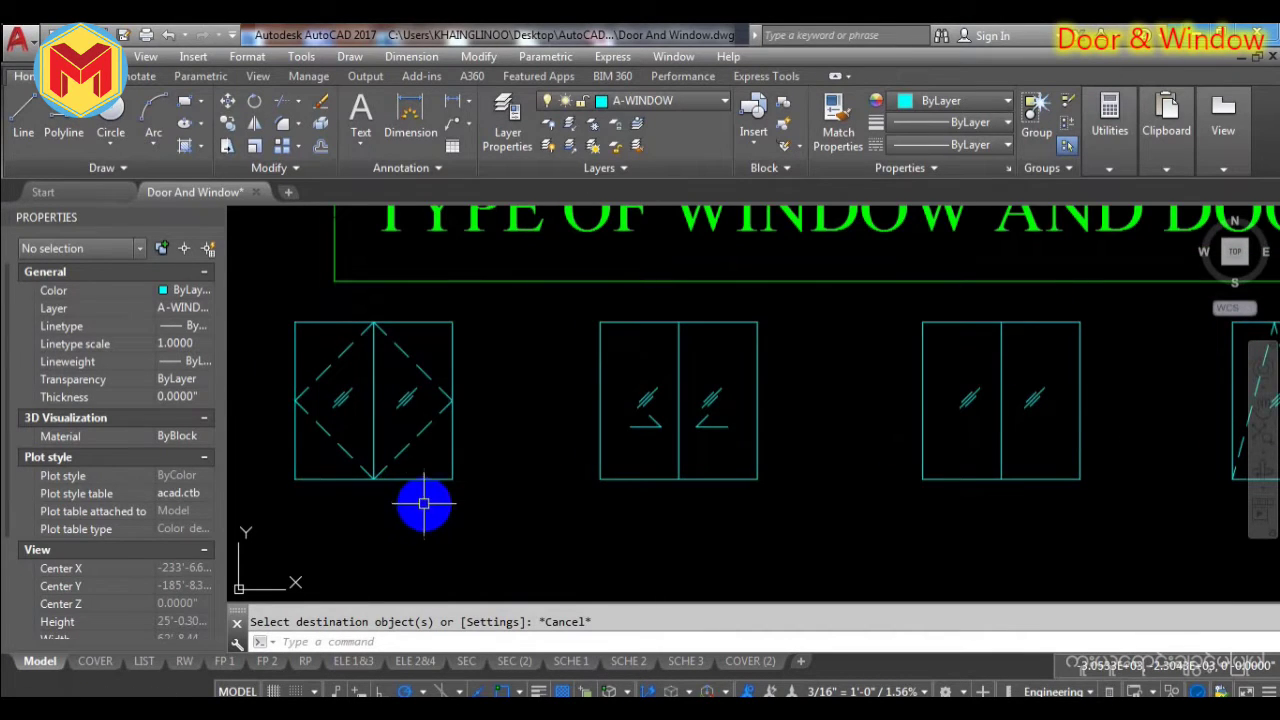
scroll(416, 512, down, 2)
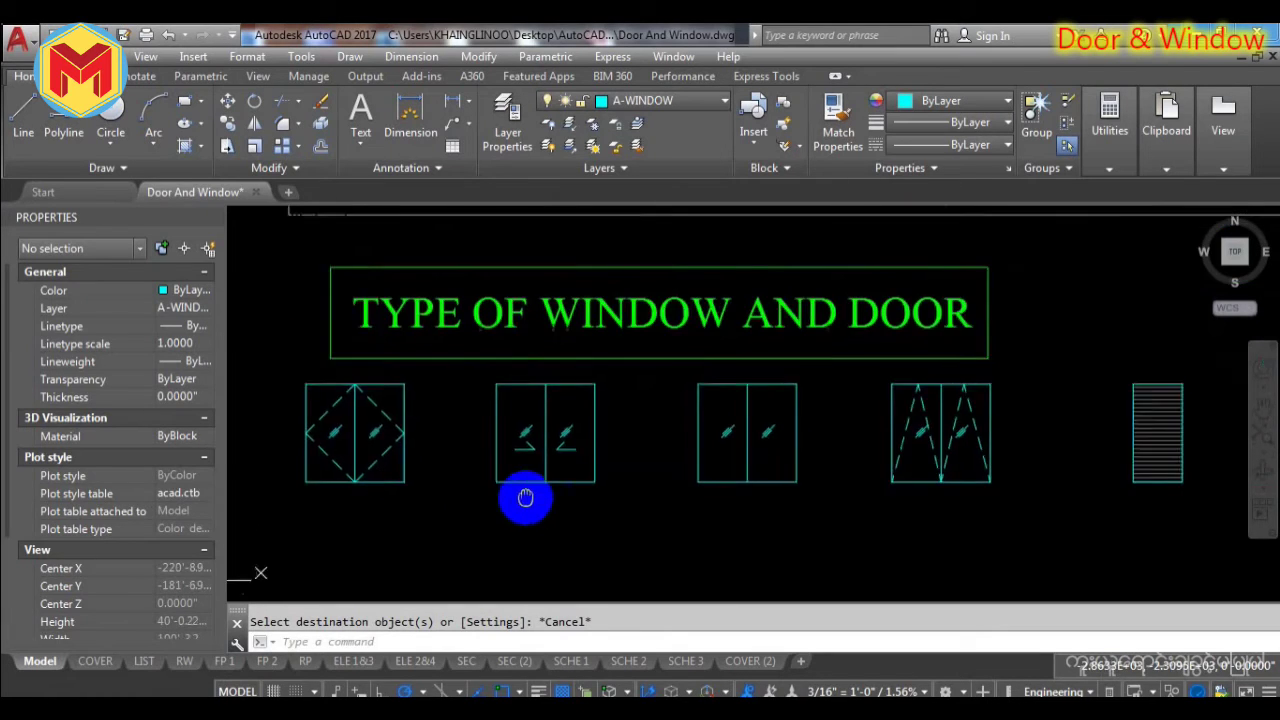
scroll(426, 486, down, 2)
middle_drag(488, 506, 414, 483)
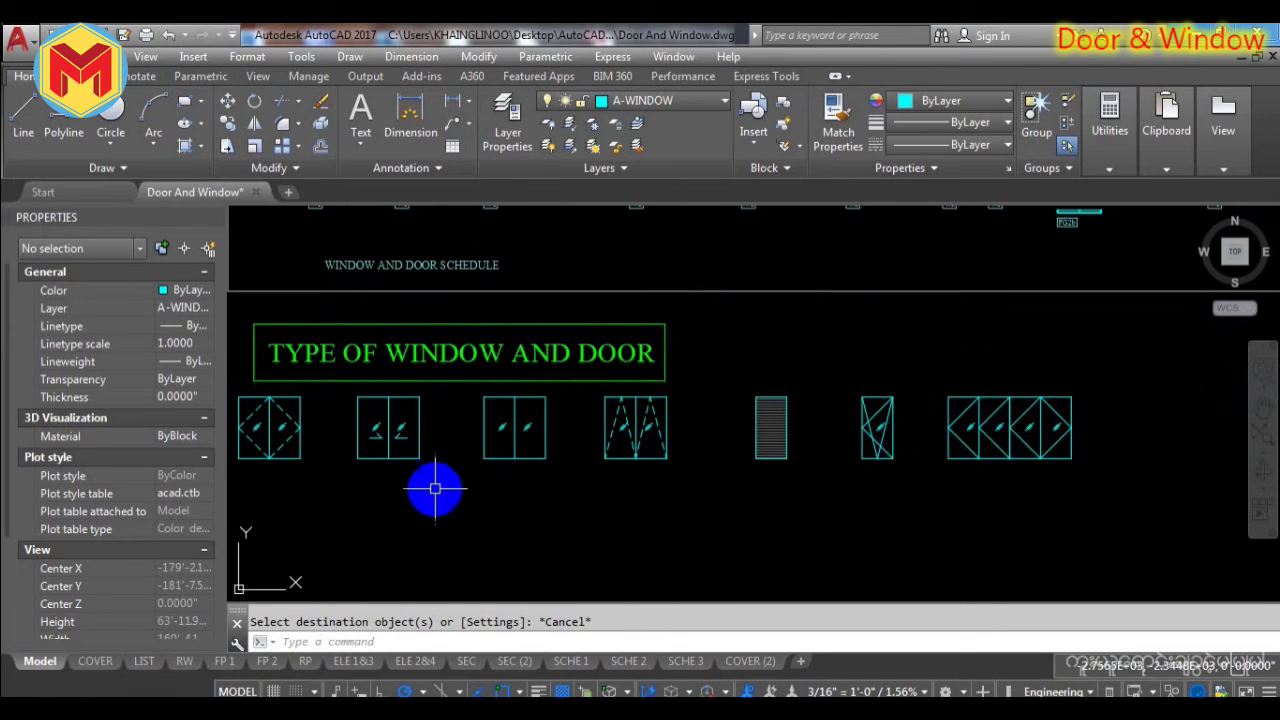
scroll(325, 467, up, 2)
scroll(360, 464, up, 2)
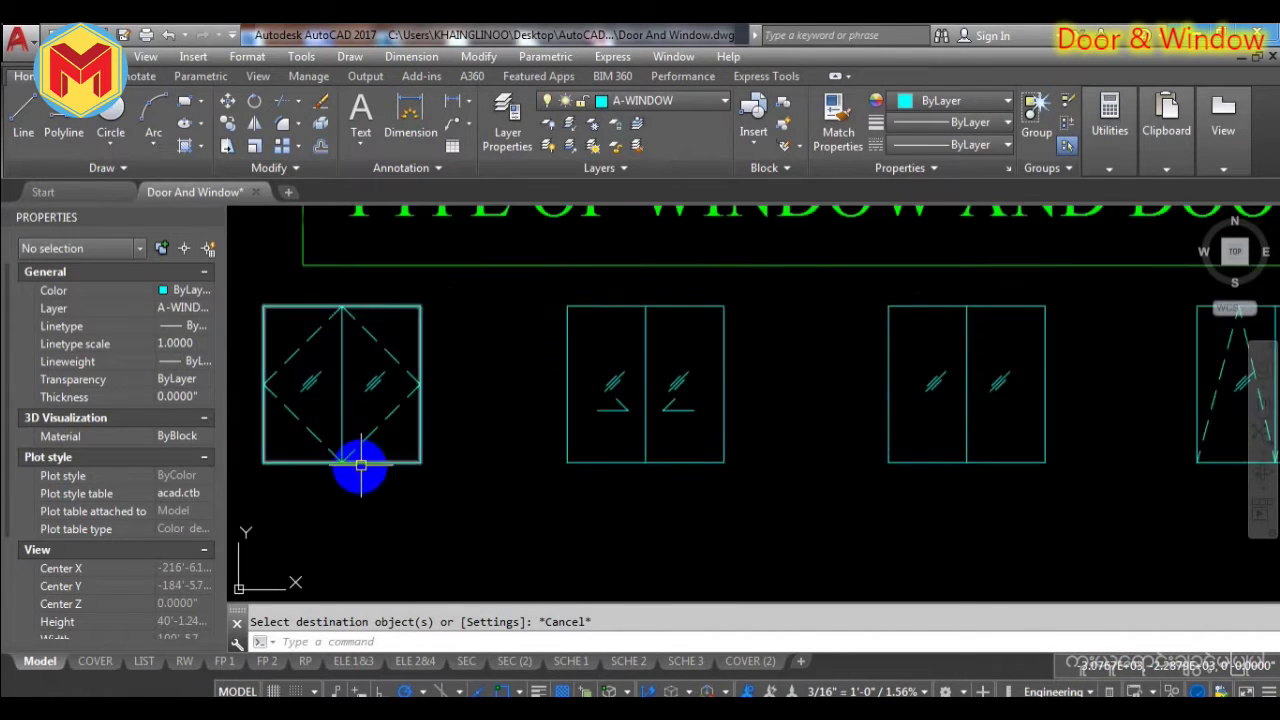
scroll(376, 506, down, 2)
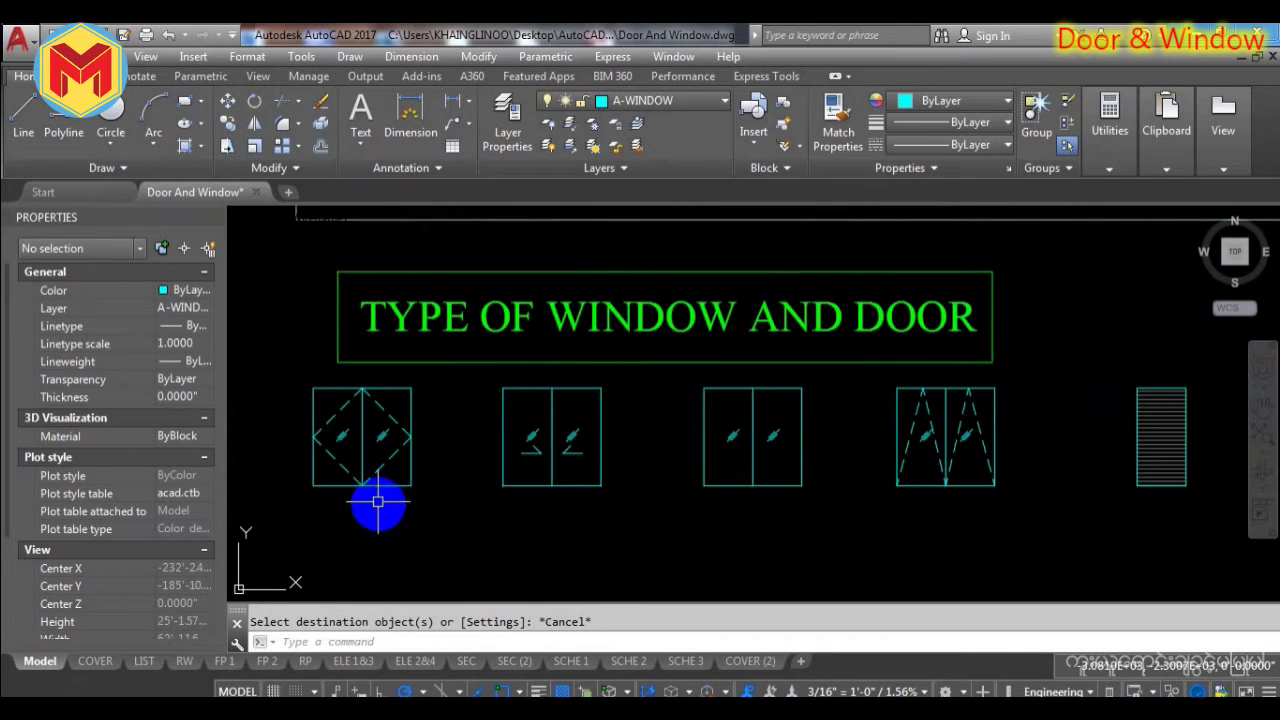
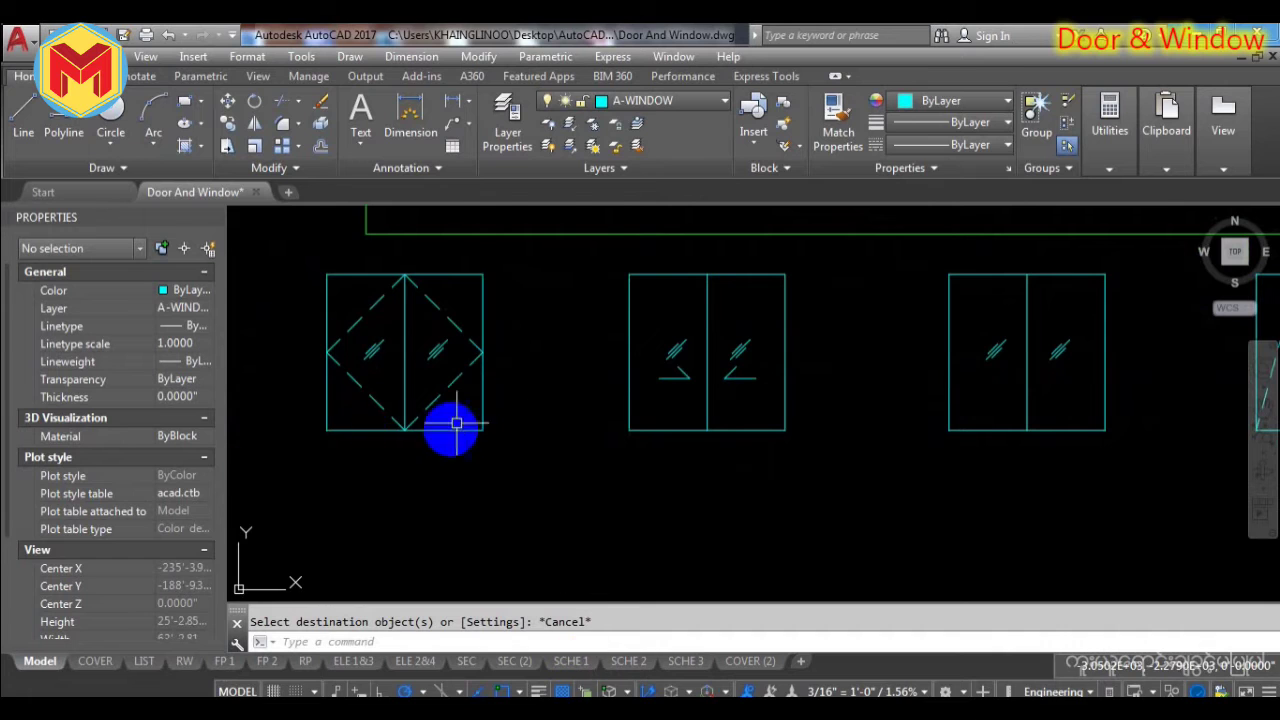
scroll(445, 430, down, 3)
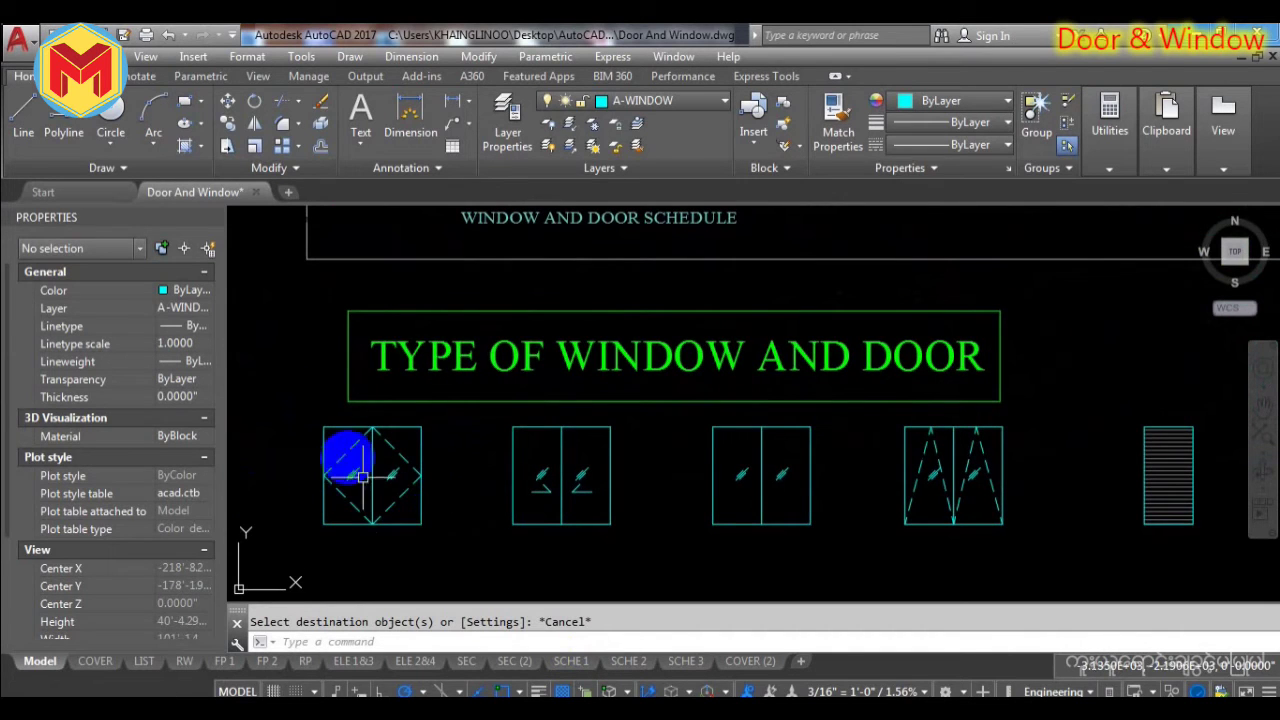
scroll(335, 511, up, 2)
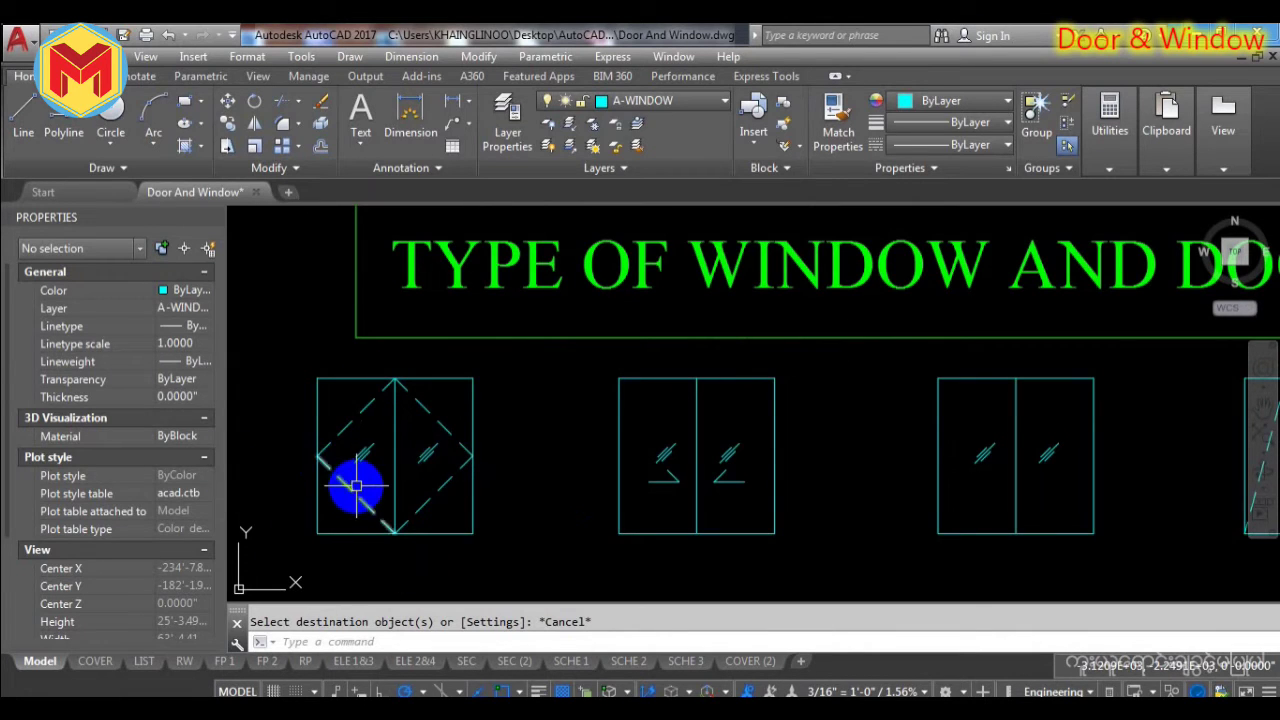
scroll(356, 487, up, 2)
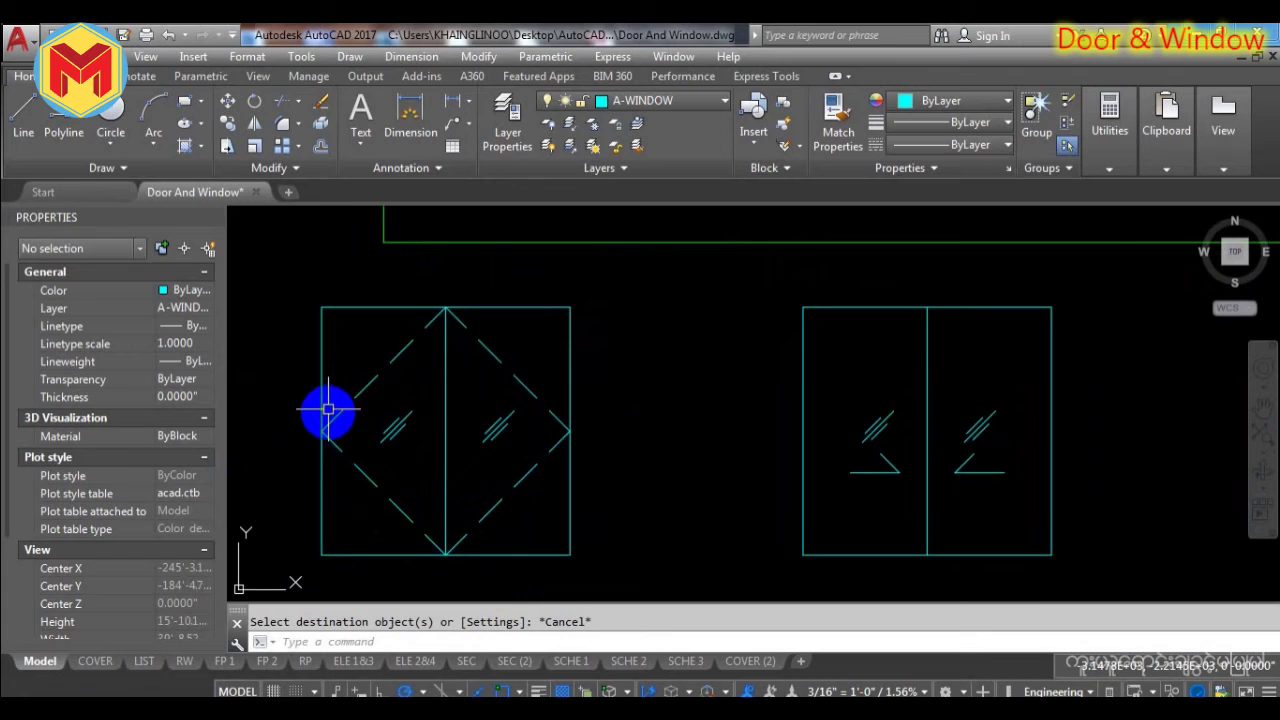
scroll(354, 449, down, 2)
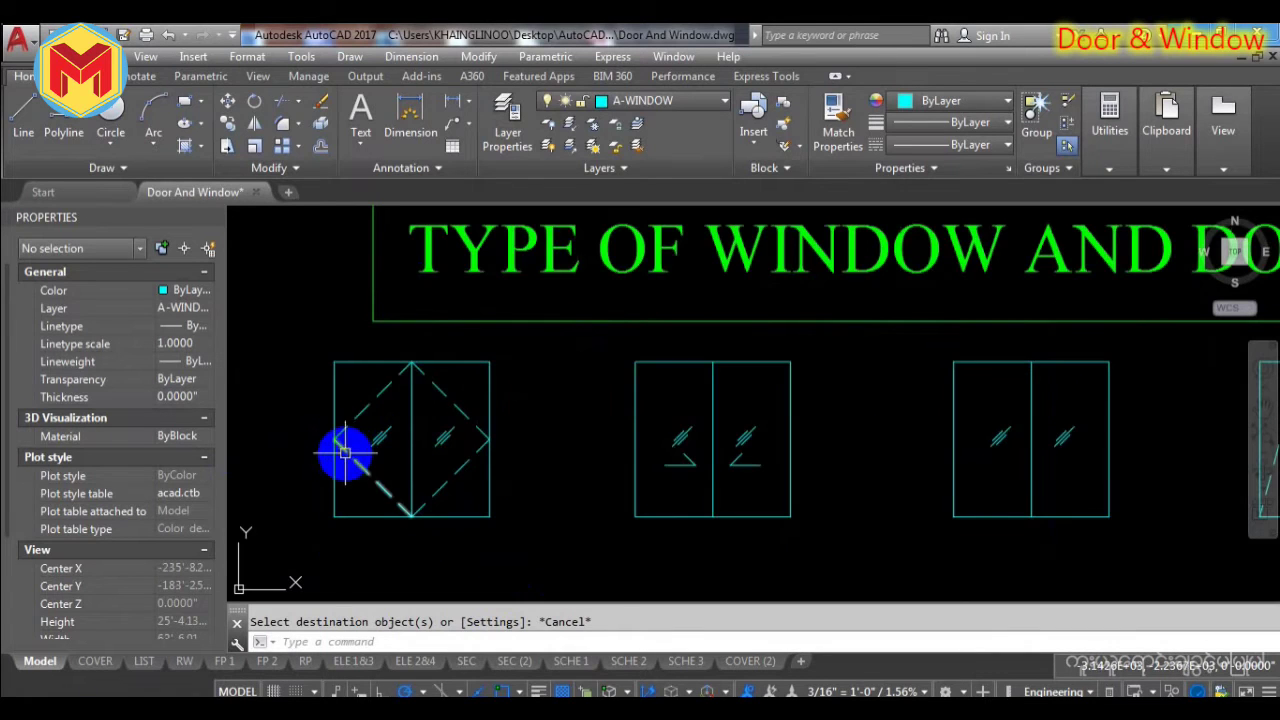
scroll(408, 508, up, 3)
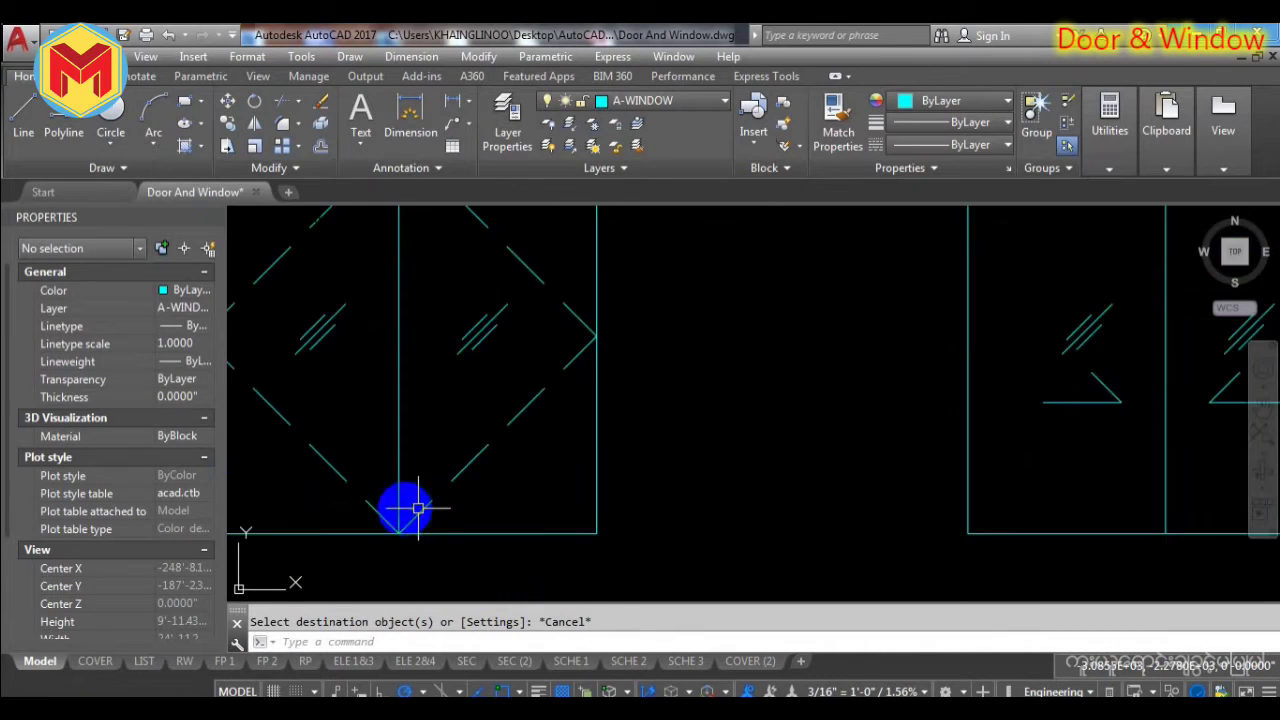
scroll(383, 497, down, 3)
scroll(371, 468, up, 2)
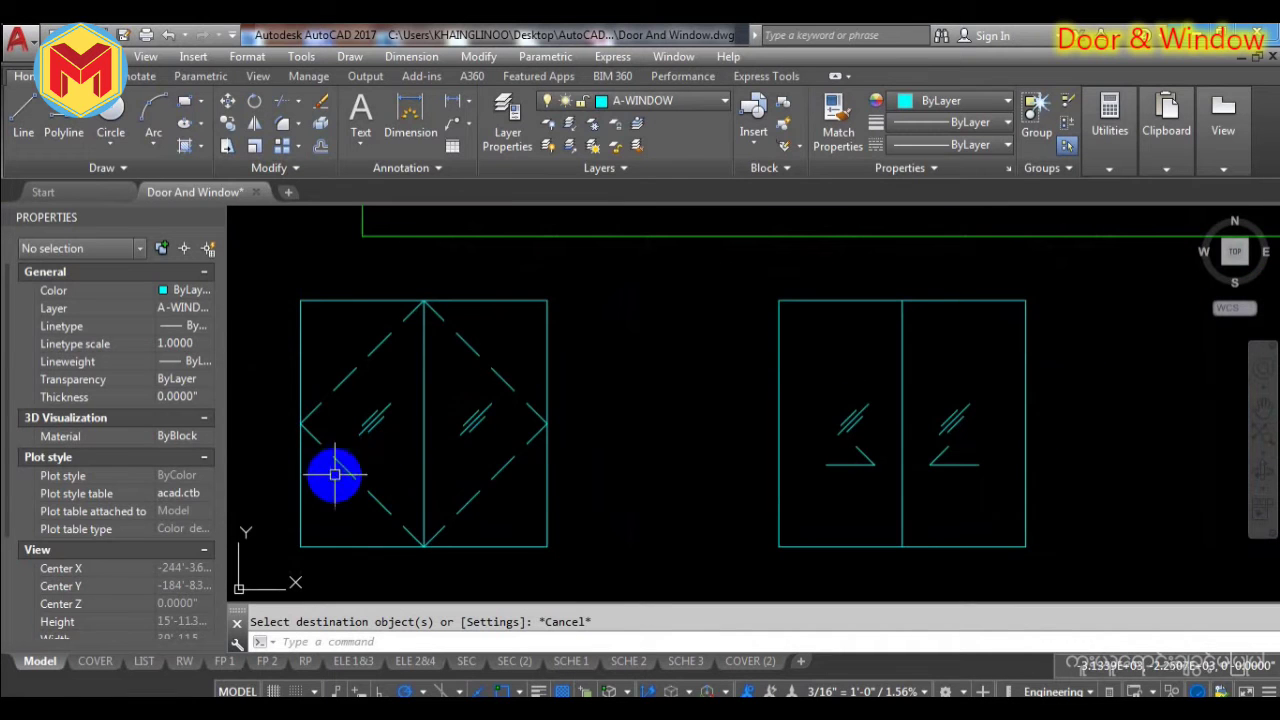
Compare the window and door type symbols across the row, including the sliding arrows and dashed opening lines.
scroll(262, 397, down, 4)
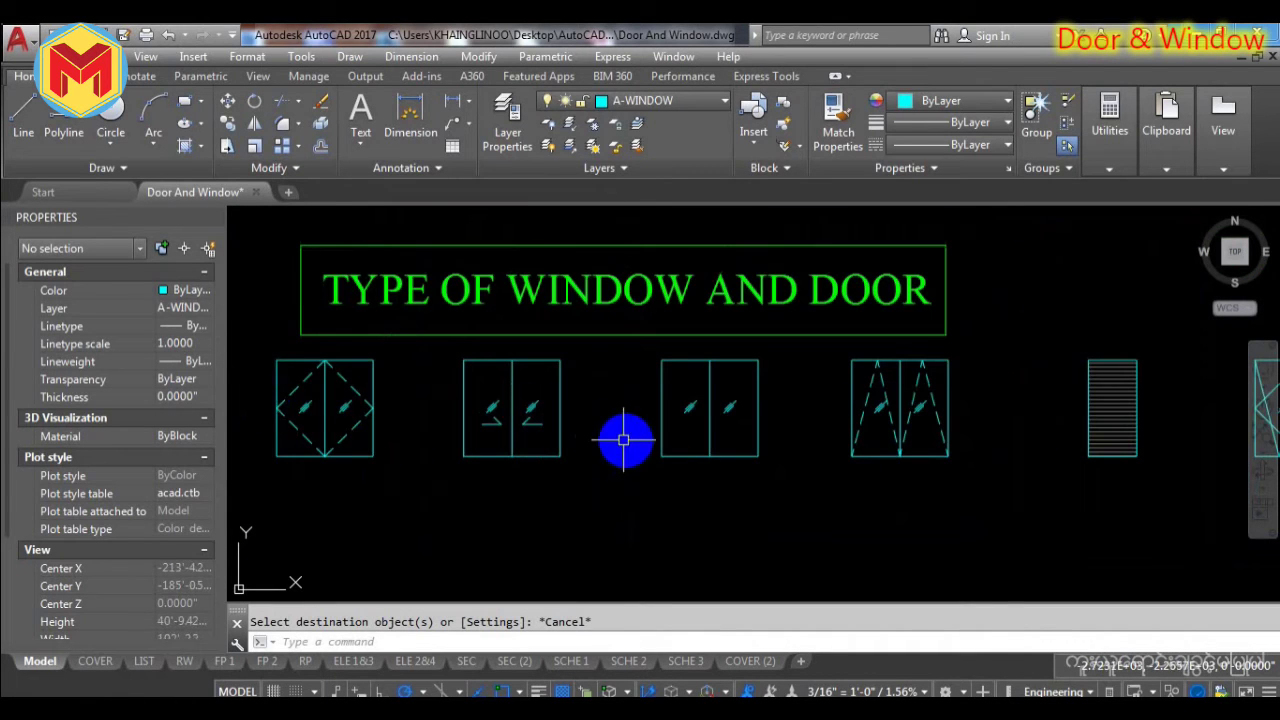
scroll(483, 420, up, 2)
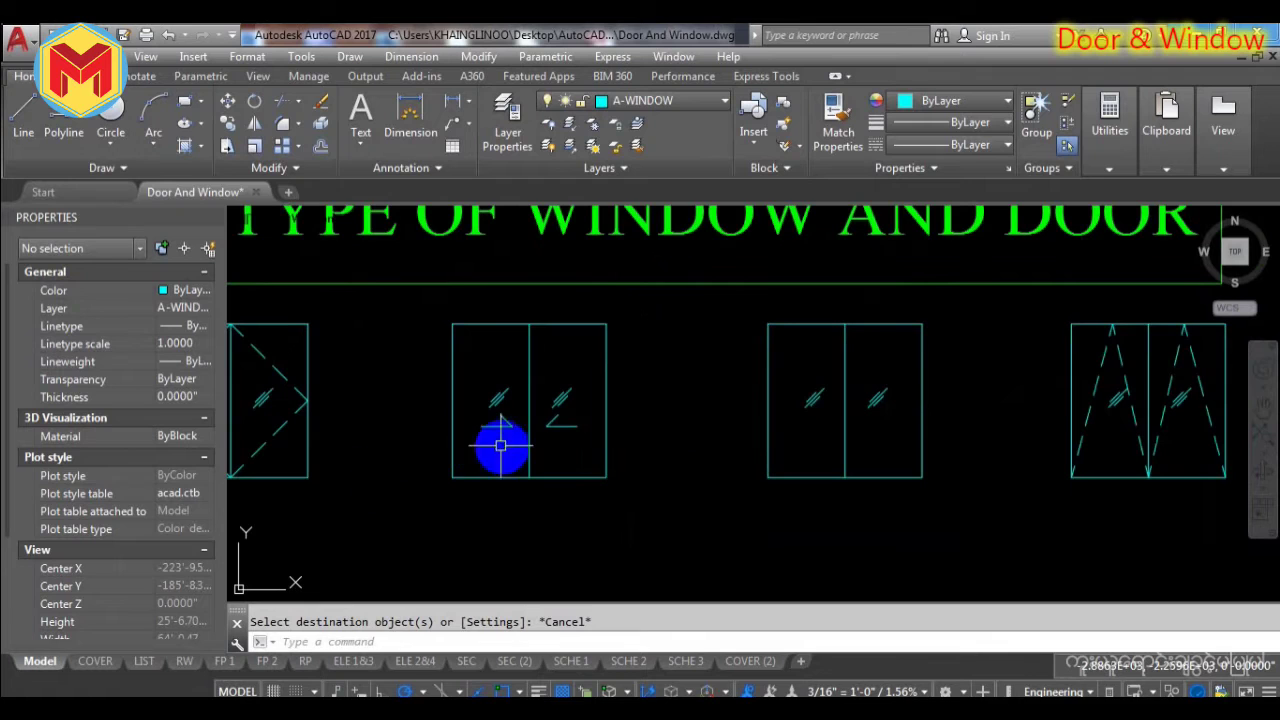
scroll(423, 486, down, 4)
scroll(388, 465, up, 2)
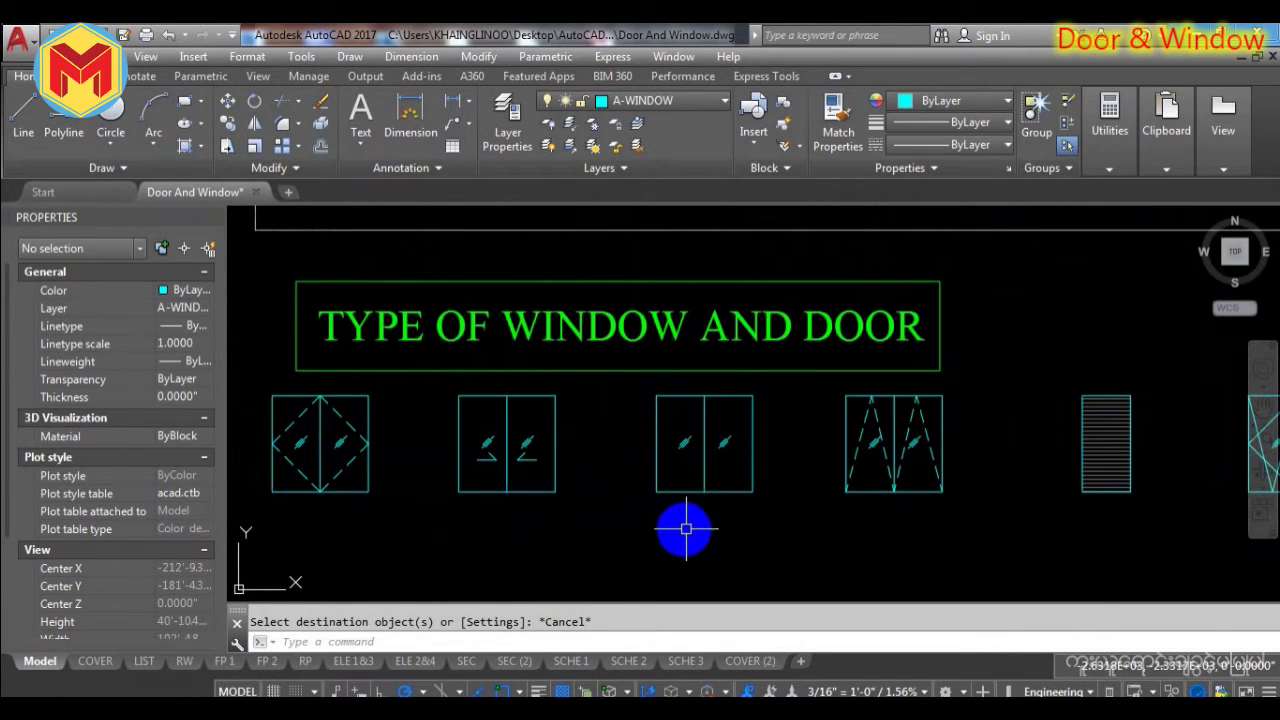
scroll(829, 500, down, 3)
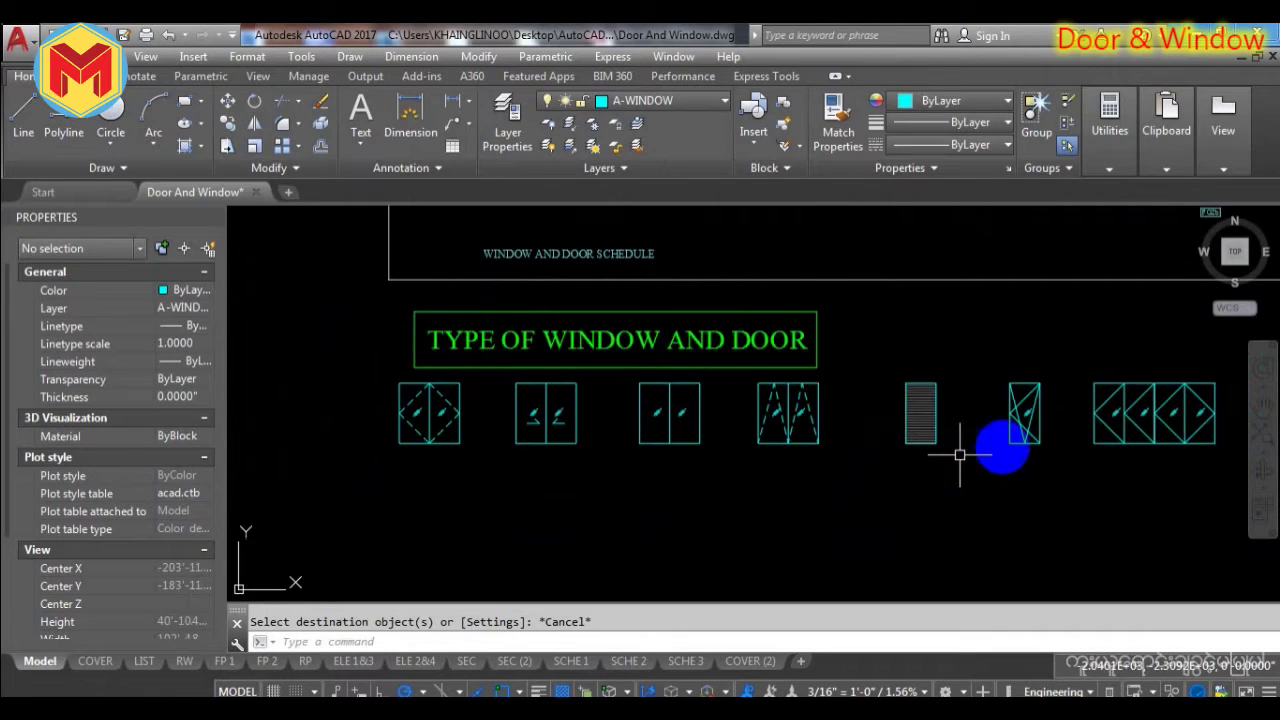
scroll(1066, 423, up, 1)
scroll(412, 430, down, 1)
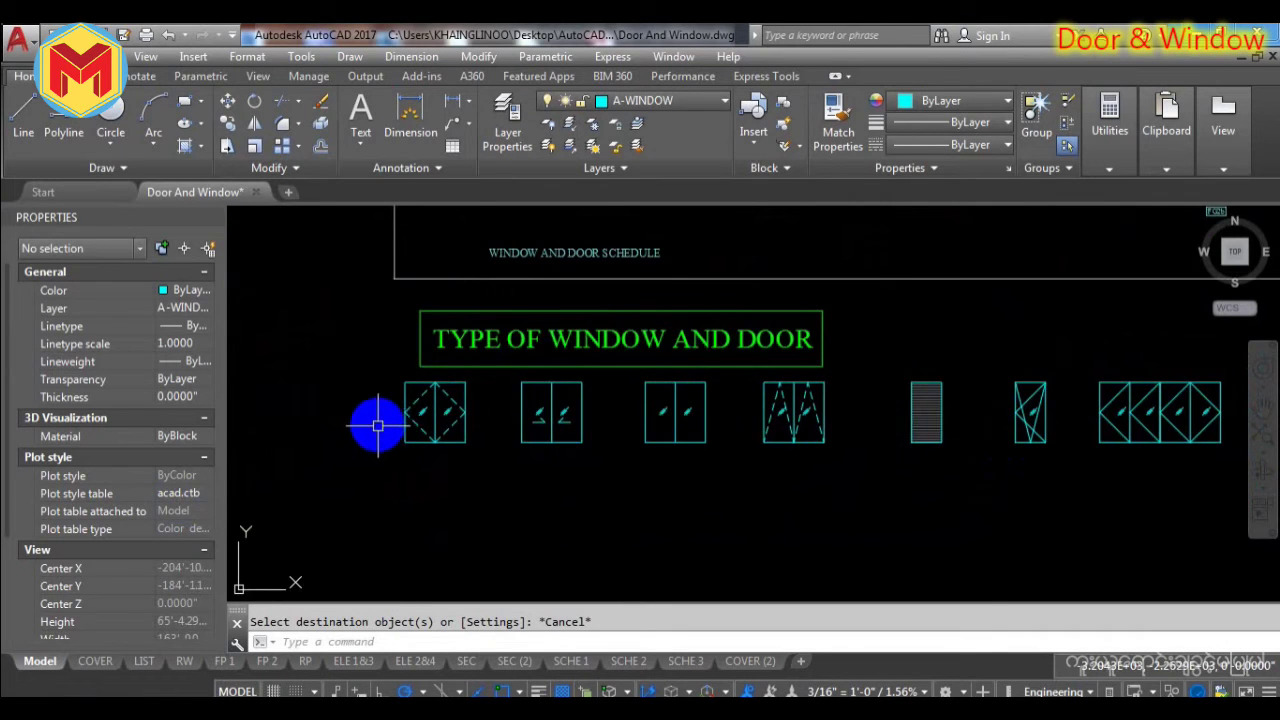
Examine the first two-panel window again, comparing its dashed diamond lines with the second window's arrow symbols.
scroll(378, 426, up, 2)
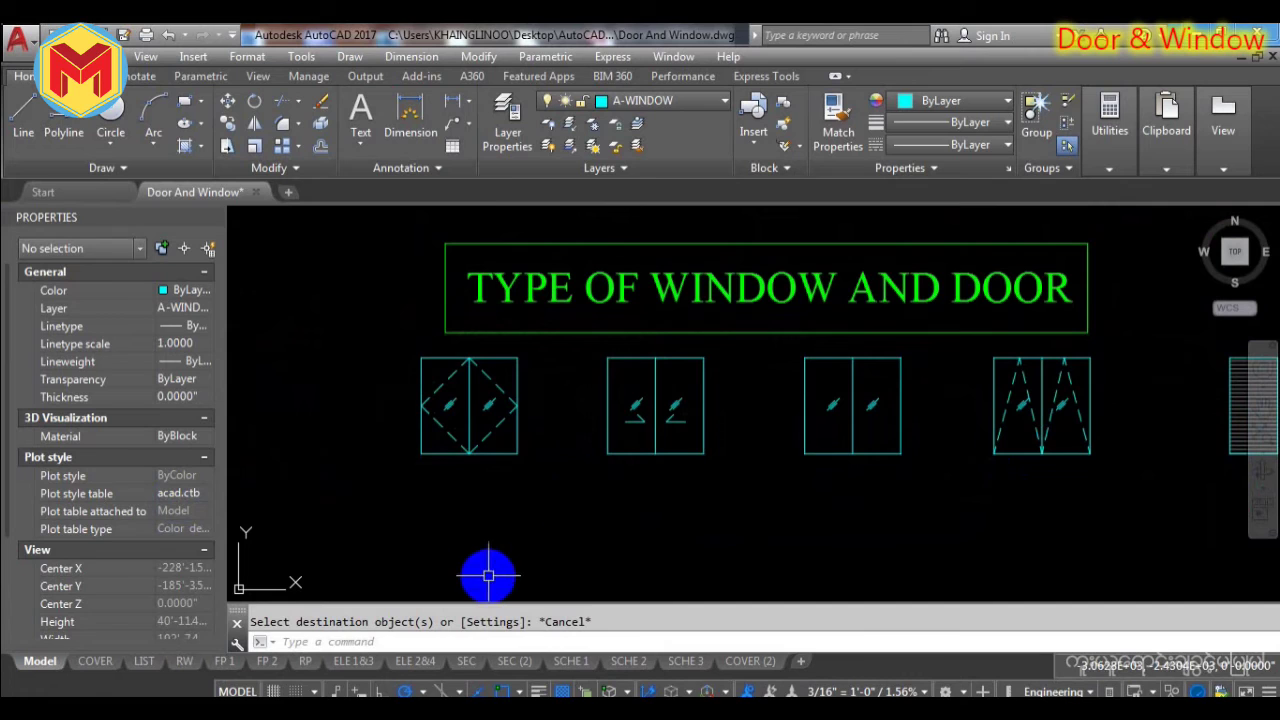
scroll(443, 436, up, 2)
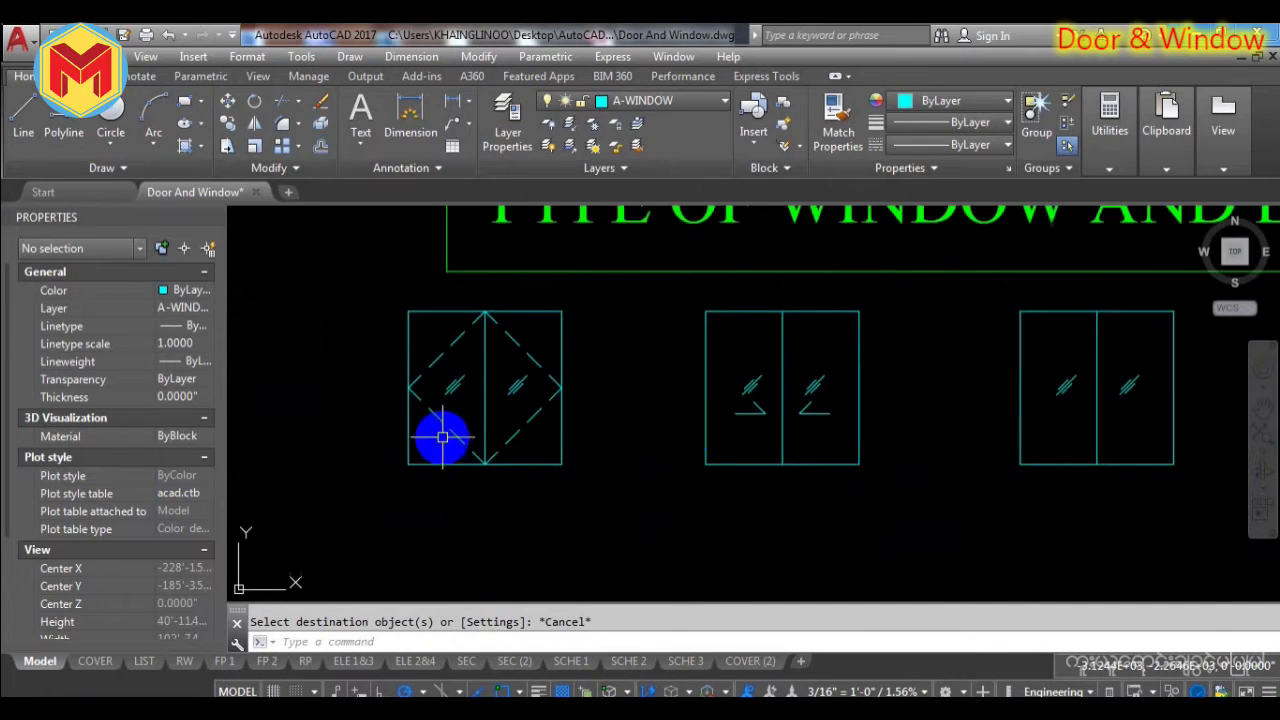
scroll(560, 450, down, 2)
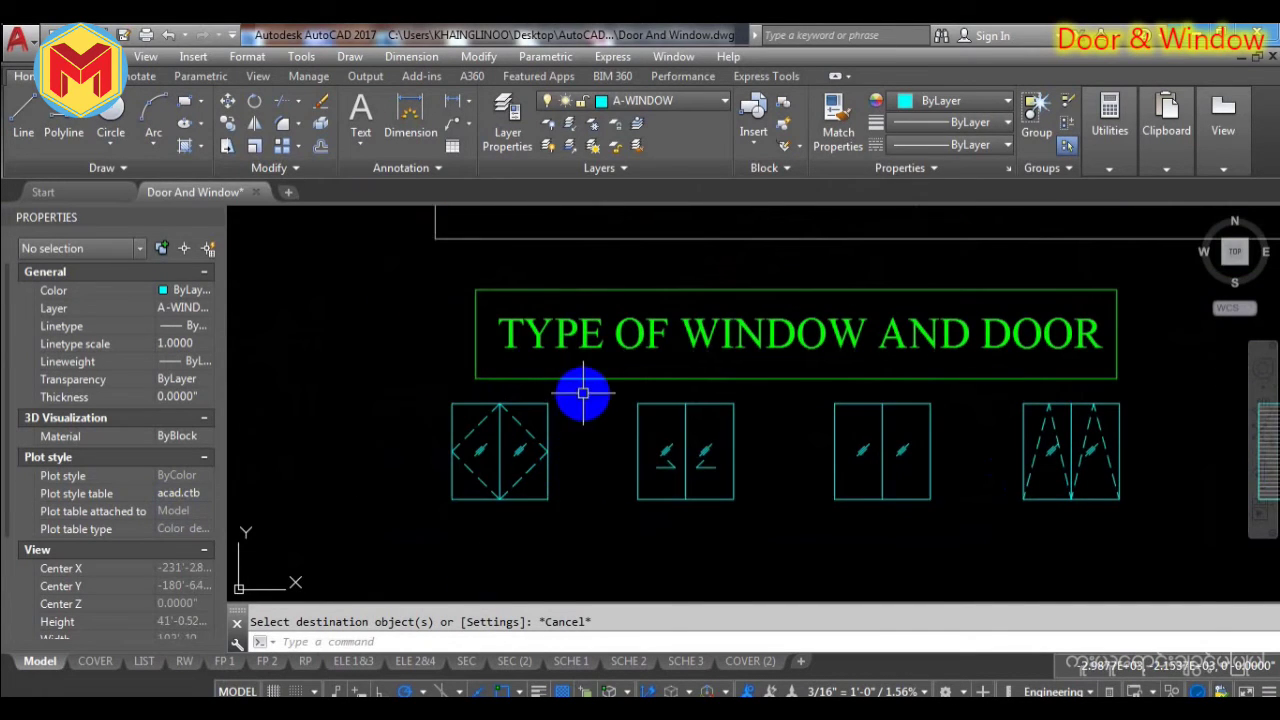
scroll(467, 461, up, 4)
scroll(591, 414, down, 3)
mouse_move(591, 414)
middle_down()
mouse_move(569, 454)
mouse_move(556, 411)
middle_up()
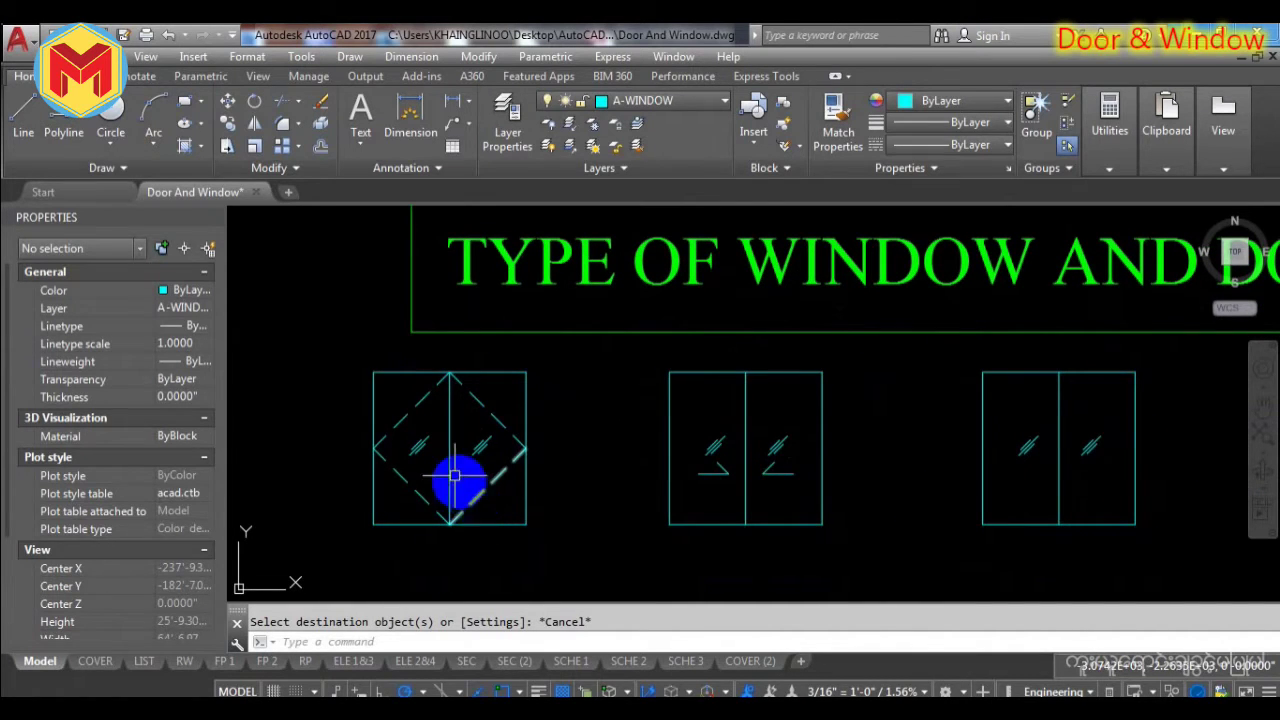
middle_drag(489, 491, 489, 434)
key(Escape)
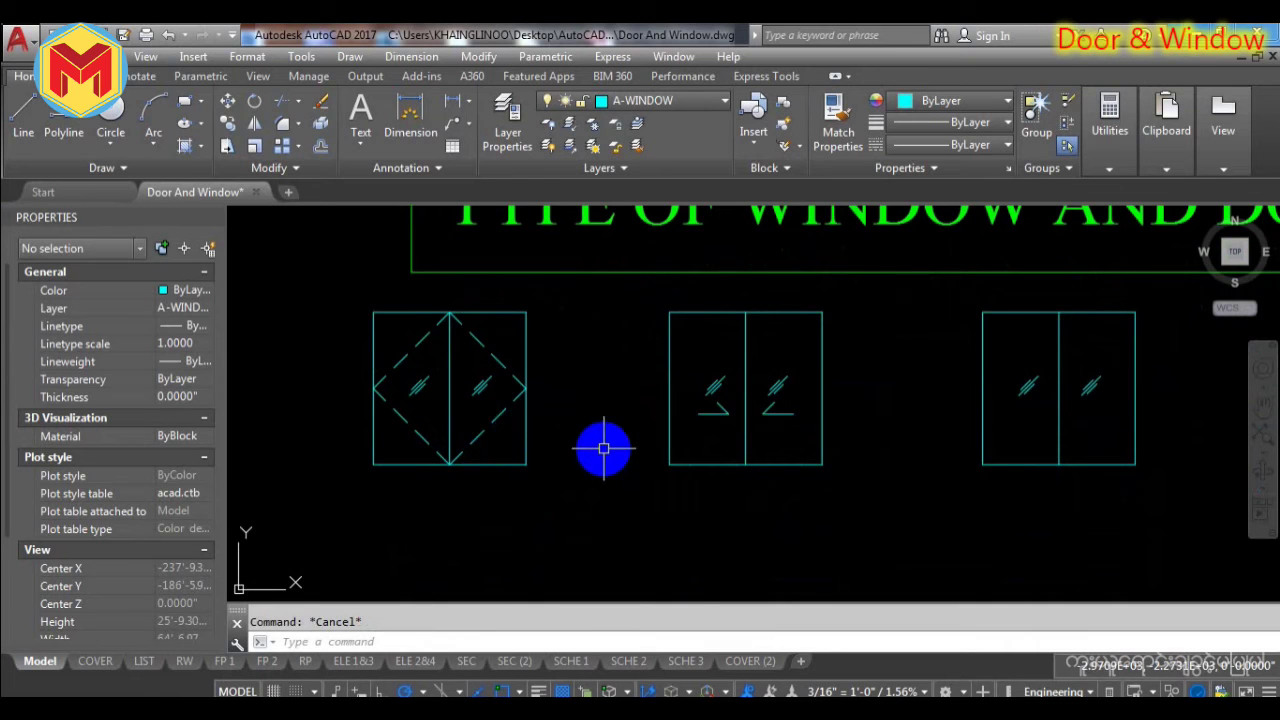
Copy the WINDOW AND DOOR SCHEDULE text from the schedule sheet to just below the first two-panel window.
scroll(603, 448, down, 5)
text(c)
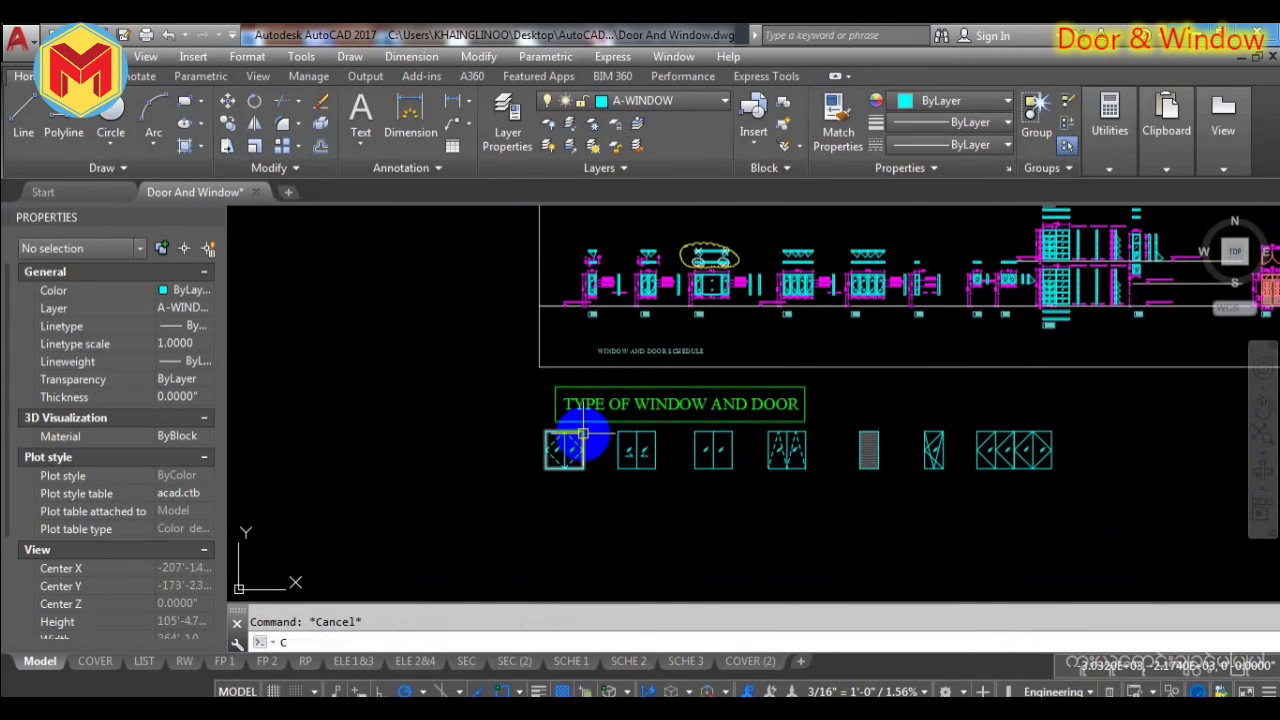
text(o)
key(Return)
click(583, 436)
scroll(620, 357, up, 2)
key(Return)
scroll(557, 420, up, 1)
click(557, 420)
scroll(557, 420, up, 4)
click(521, 437)
key(Escape)
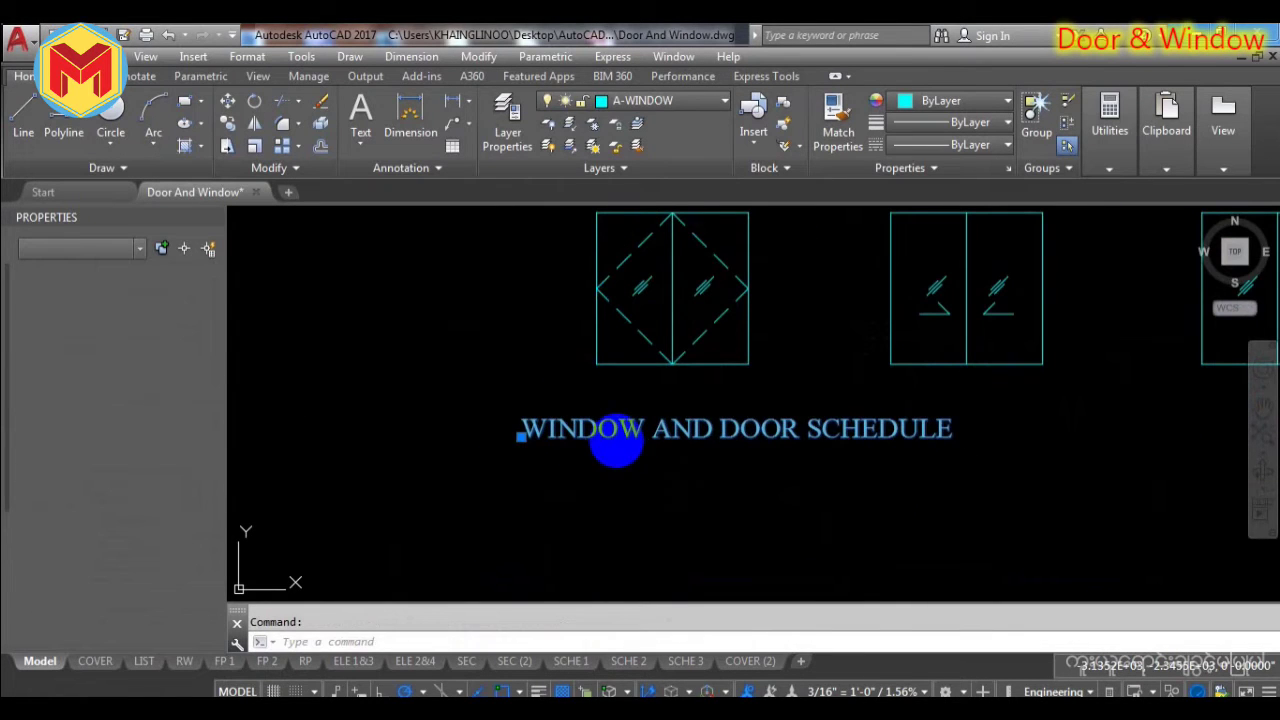
Change the copied text below the first window to CASEMENT WINDOW.
double_click(615, 443)
text(CASEMENT WIN)
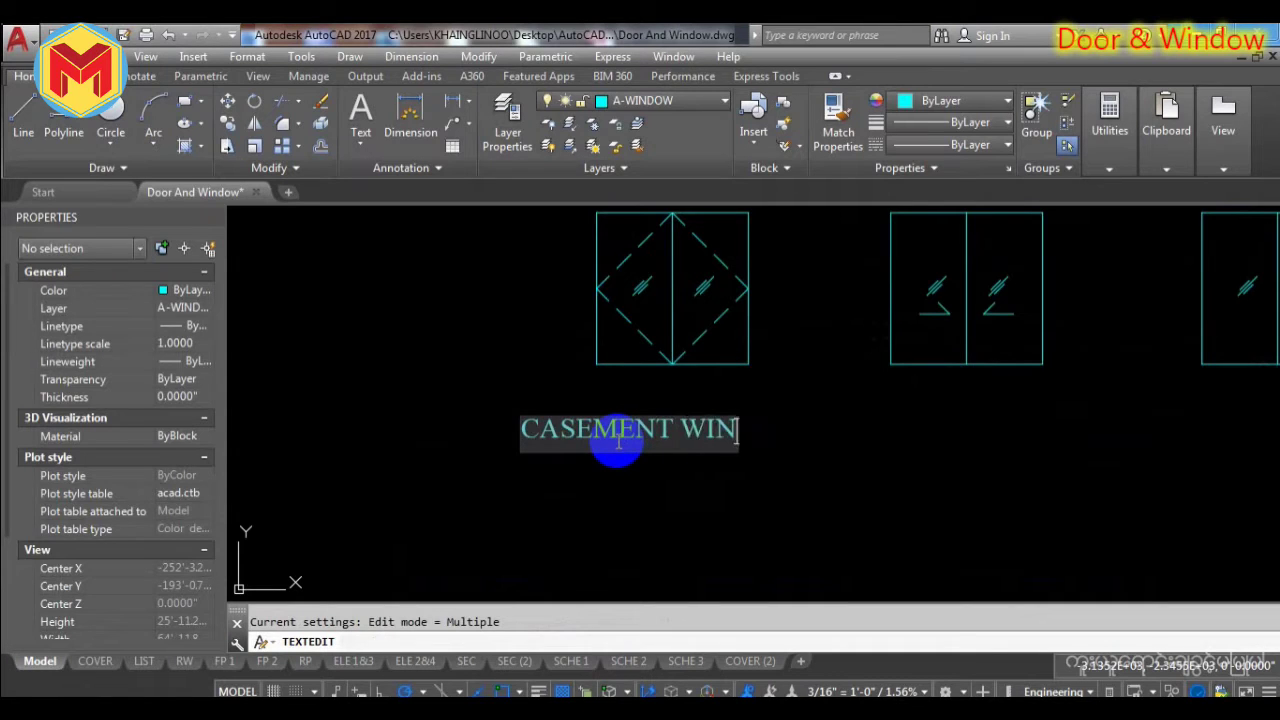
text(DOW)
click(594, 543)
mouse_move(734, 486)
middle_down()
mouse_move(580, 460)
mouse_move(606, 497)
middle_up()
key(Escape)
scroll(583, 450, up, 2)
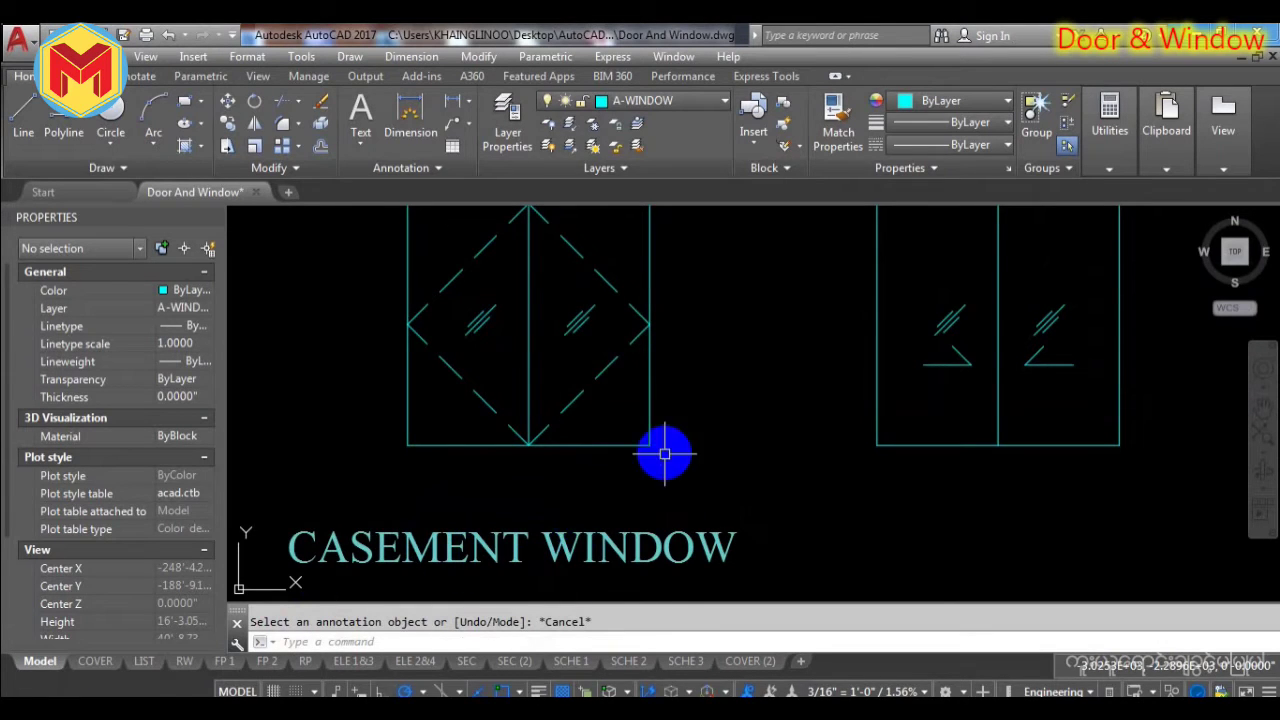
middle_drag(666, 451, 624, 493)
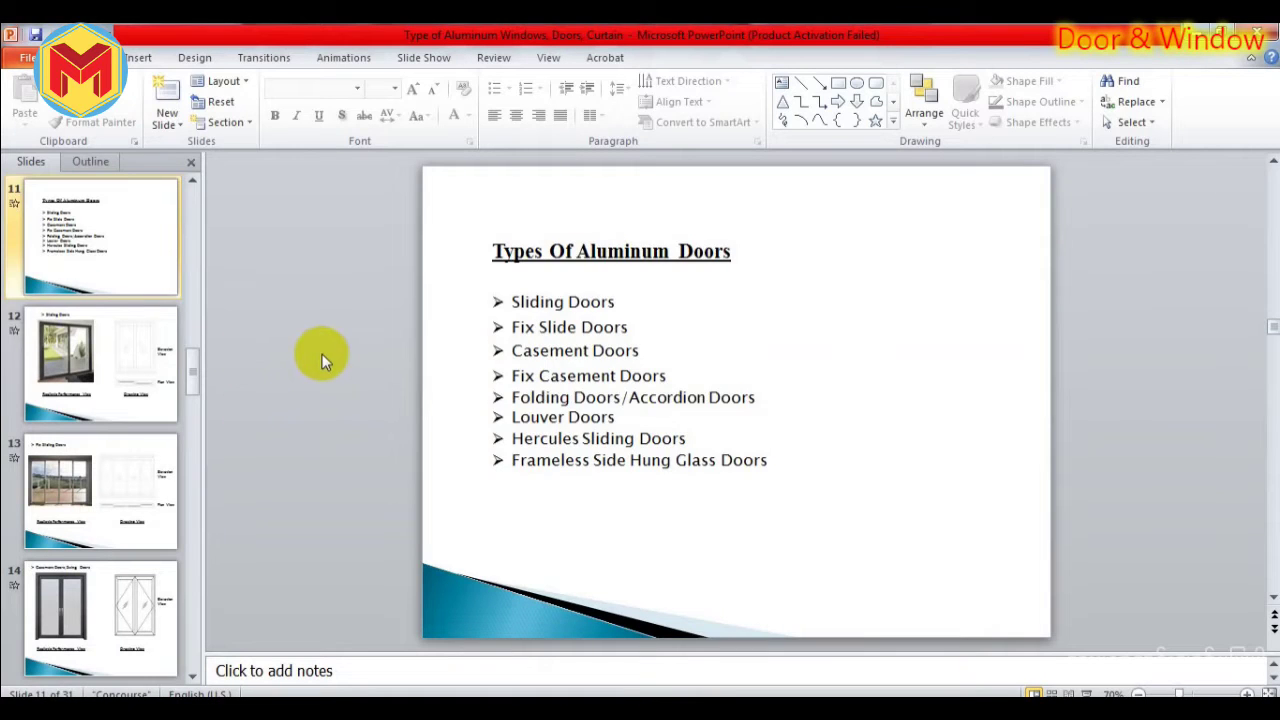
In the PowerPoint presentation, view the aluminum door slides through Casement Doors/Swing Doors, and go back to the Casement Windows slide.
scroll(322, 360, down, 1)
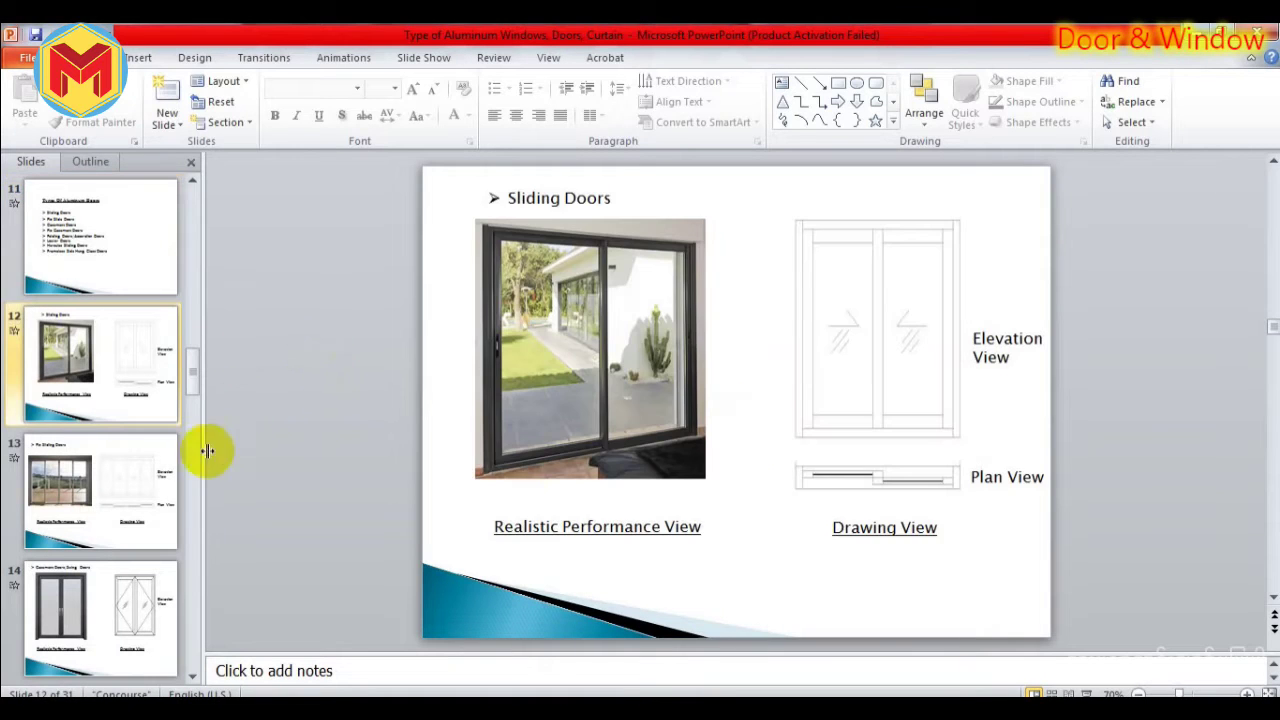
scroll(253, 531, down, 2)
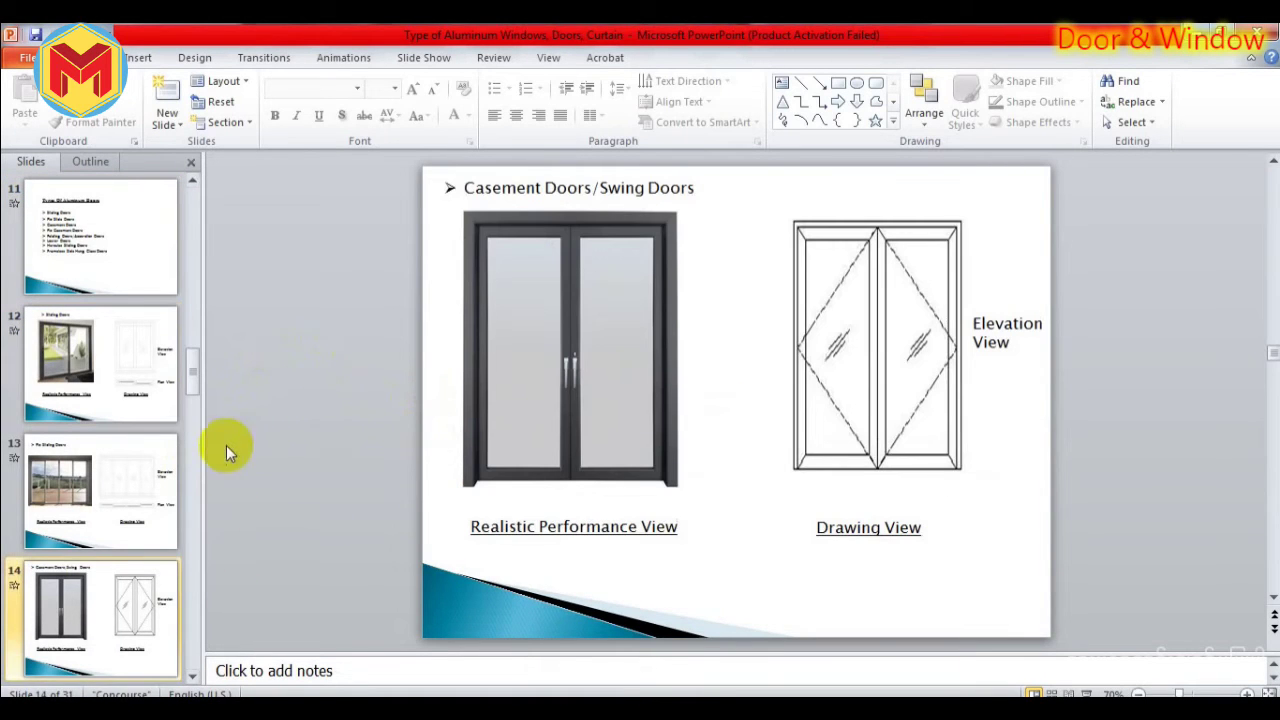
scroll(342, 307, up, 9)
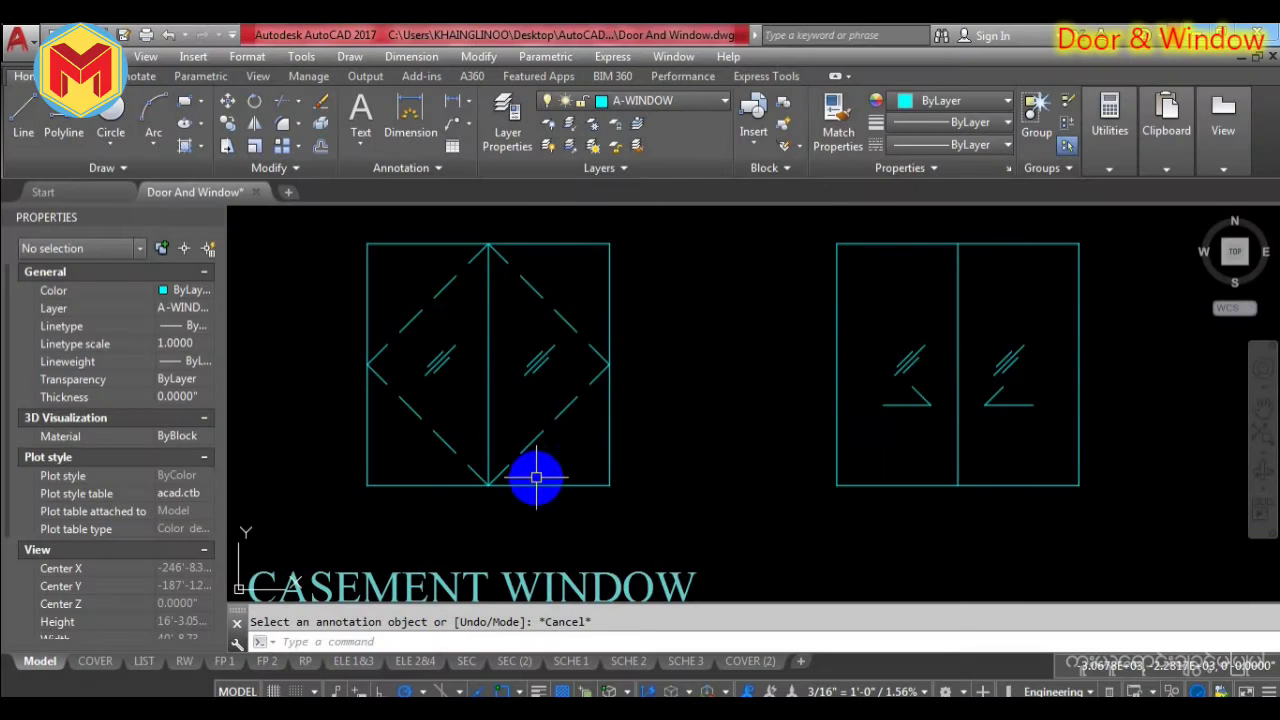
Back in the AutoCAD drawing, examine the second two-panel window's sliding arrows, selecting the left panel's arrow polyline for a close look.
scroll(534, 471, down, 2)
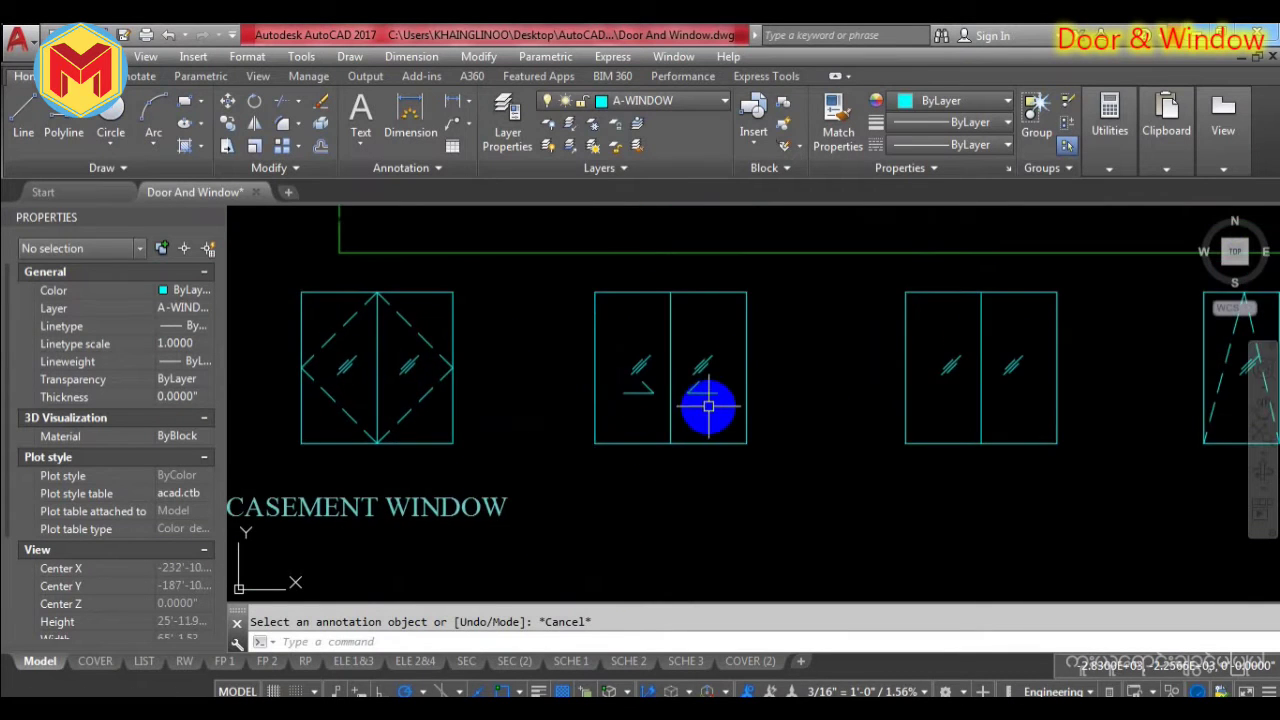
scroll(702, 405, up, 2)
scroll(702, 405, down, 2)
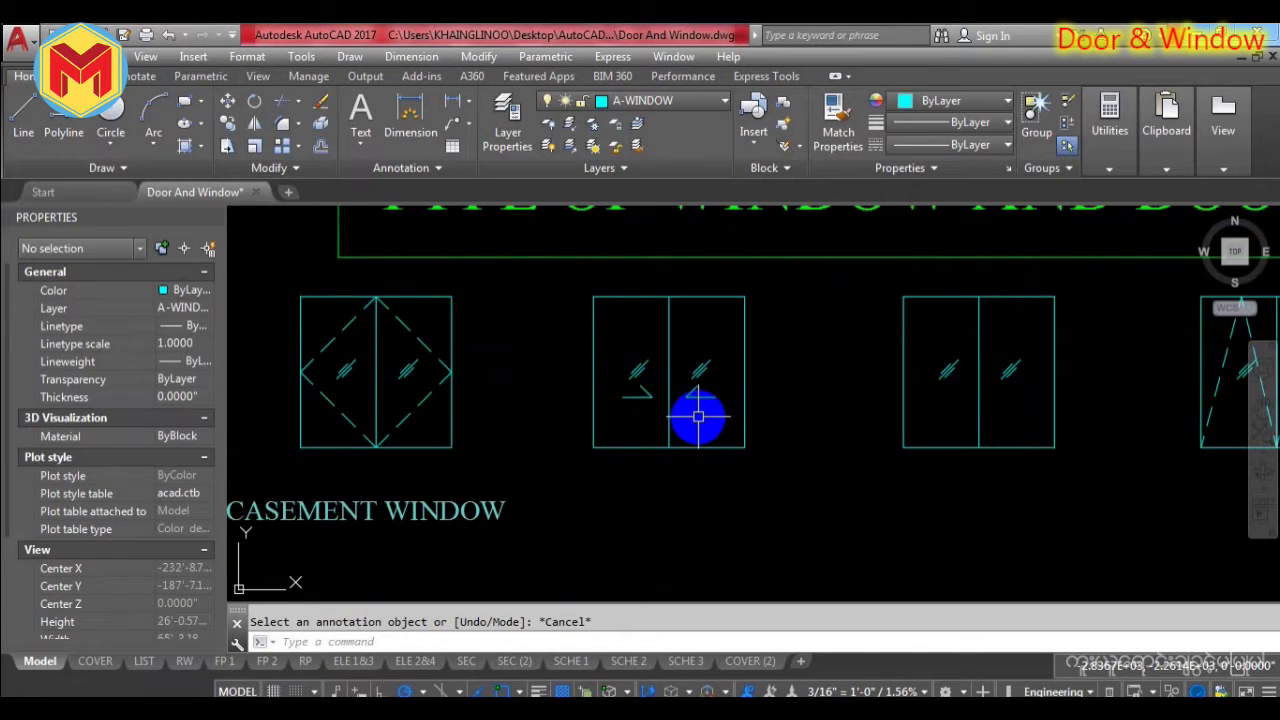
scroll(646, 391, up, 2)
middle_drag(751, 449, 751, 471)
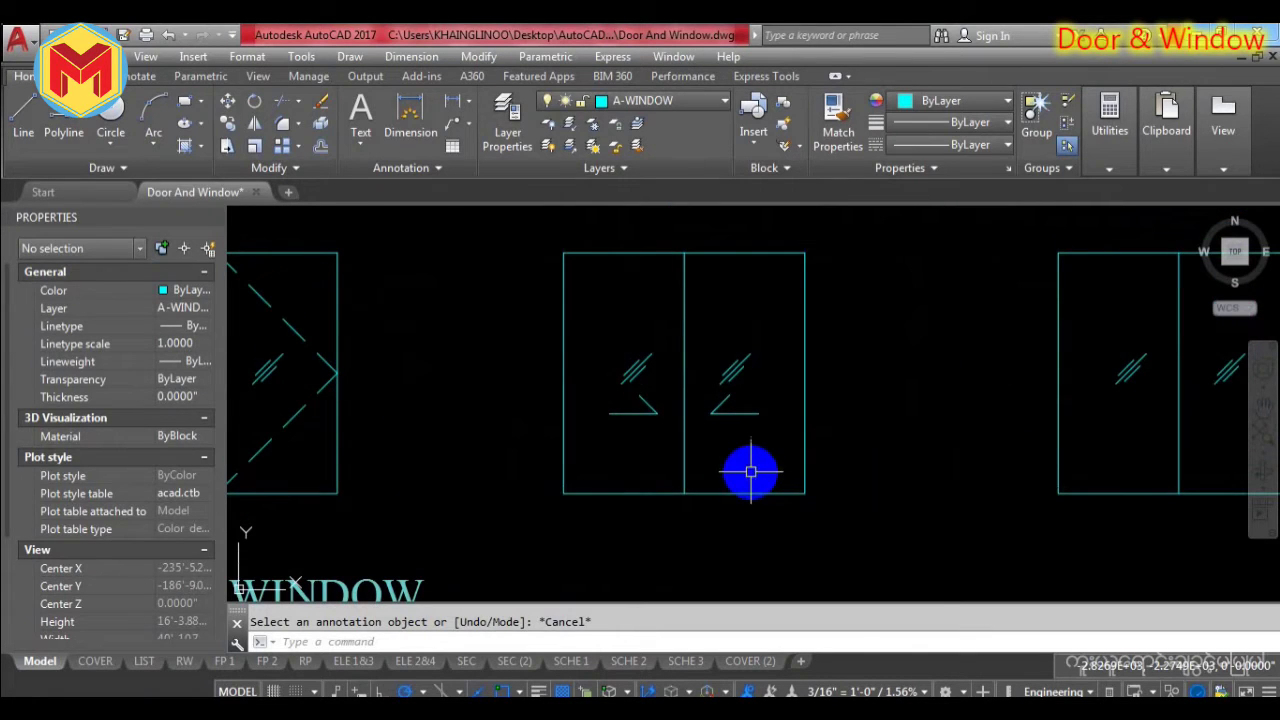
click(646, 411)
scroll(669, 420, up, 4)
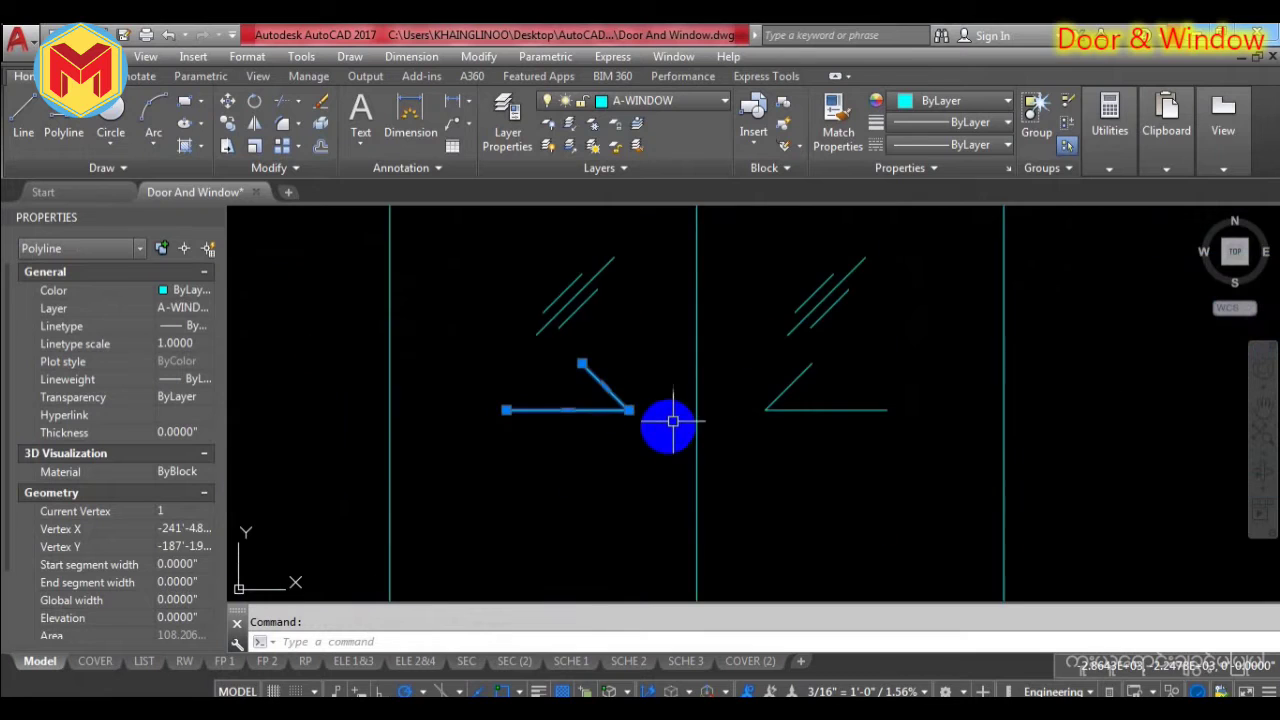
scroll(623, 406, down, 4)
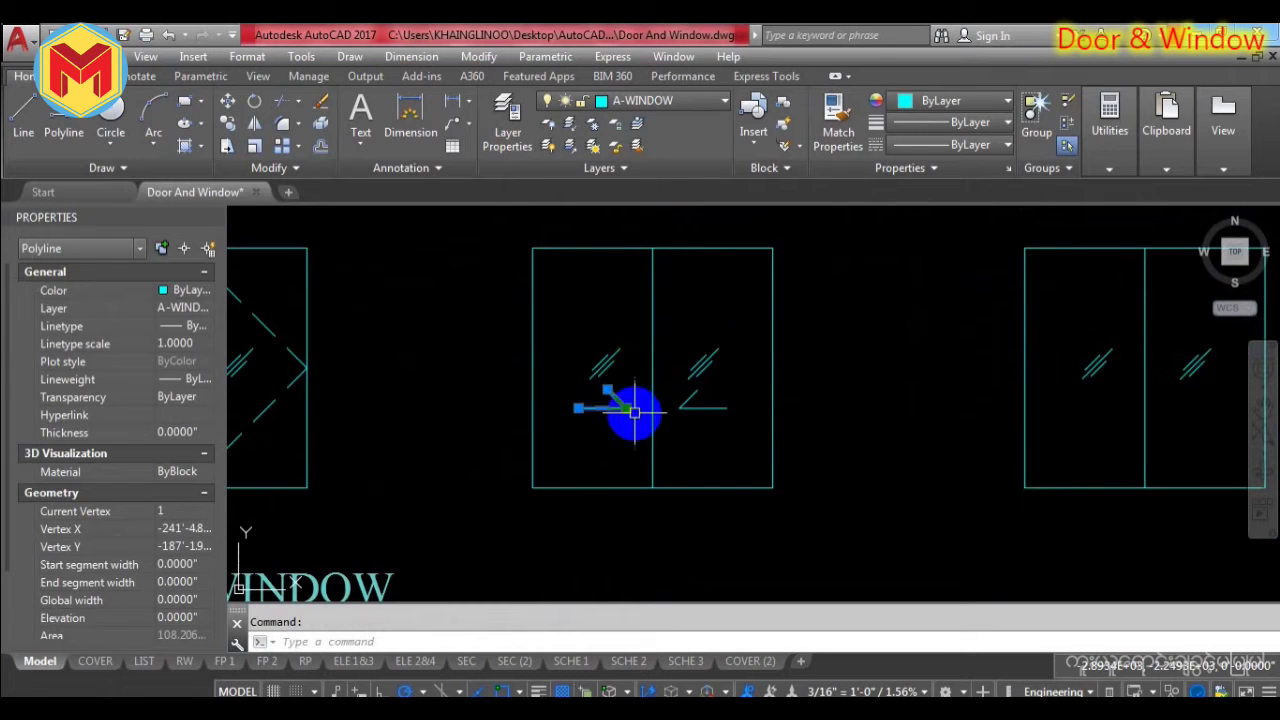
scroll(608, 418, up, 2)
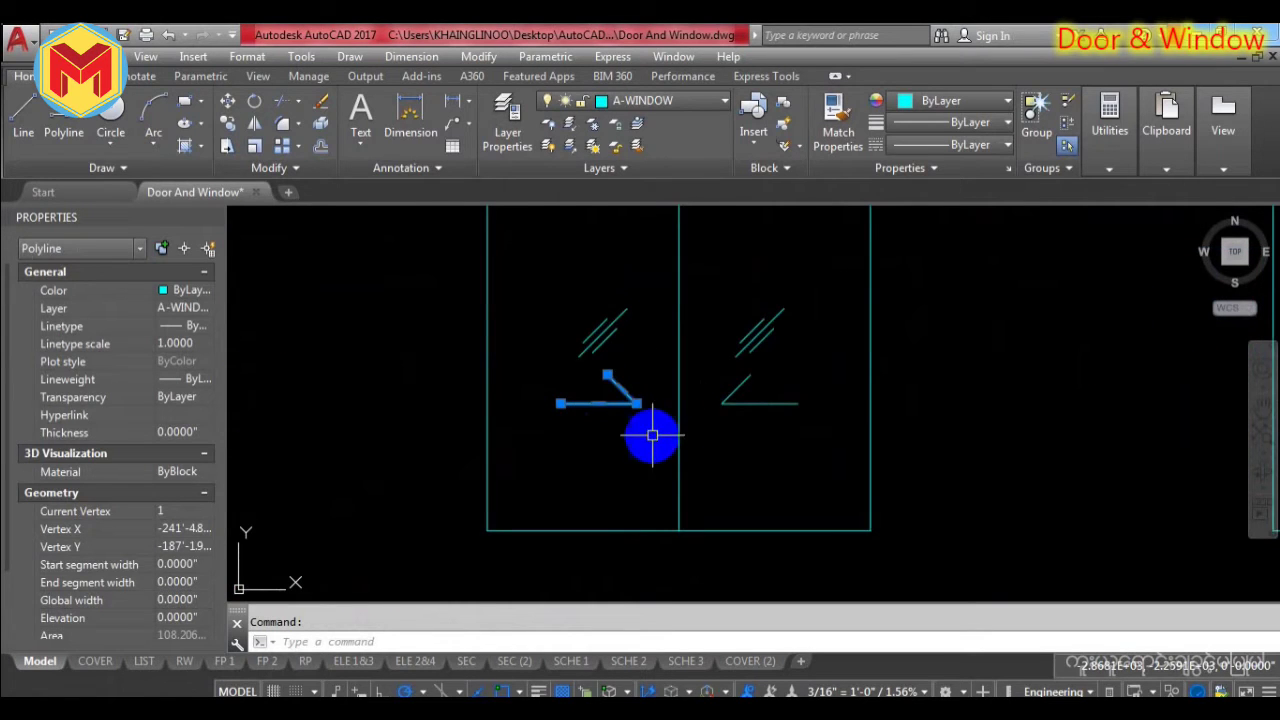
scroll(651, 434, down, 4)
key(Escape)
scroll(594, 411, down, 1)
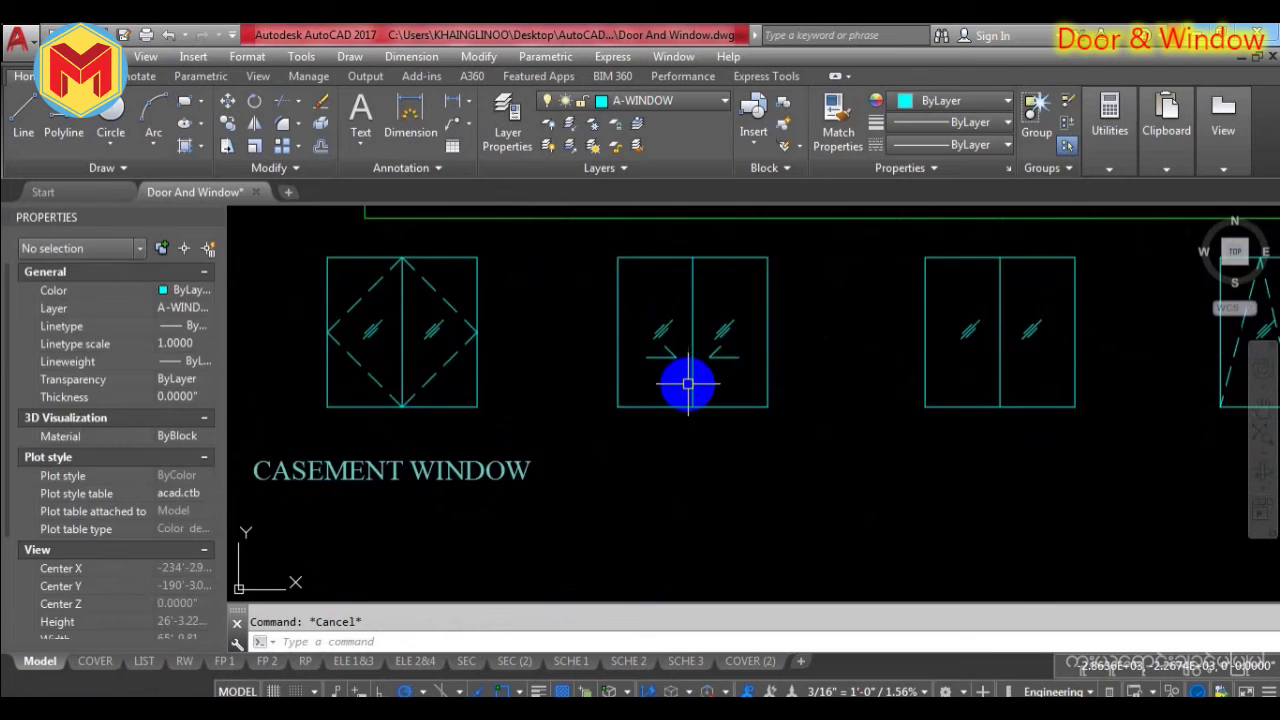
Copy the CASEMENT WINDOW label to just below the second two-panel window.
scroll(686, 377, up, 3)
scroll(550, 463, down, 2)
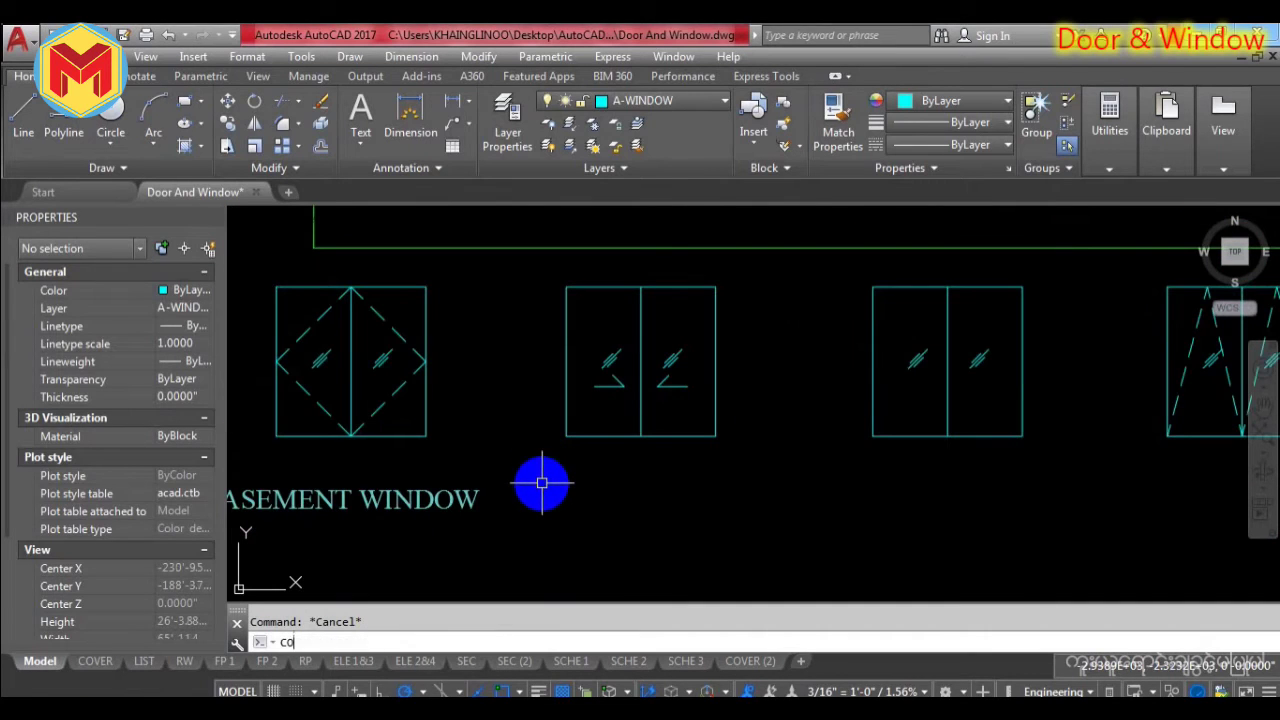
text(co)
key(Return)
click(409, 496)
key(Return)
click(438, 532)
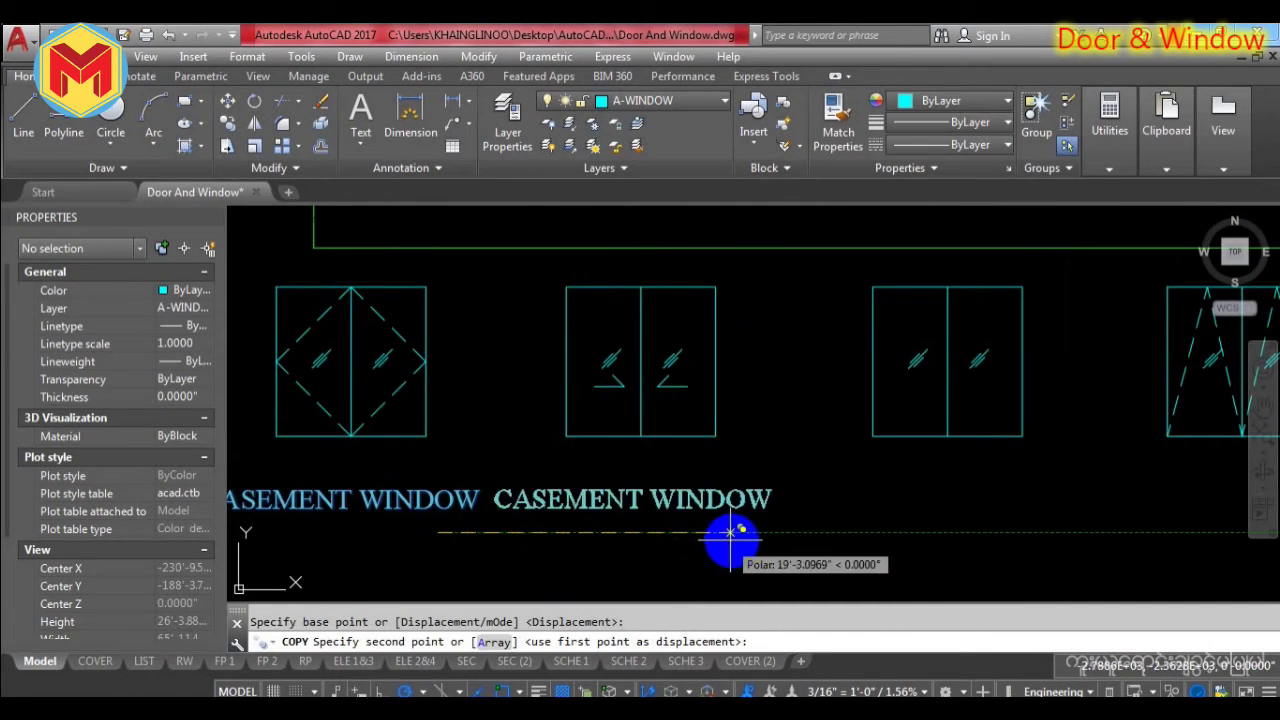
click(738, 519)
key(Escape)
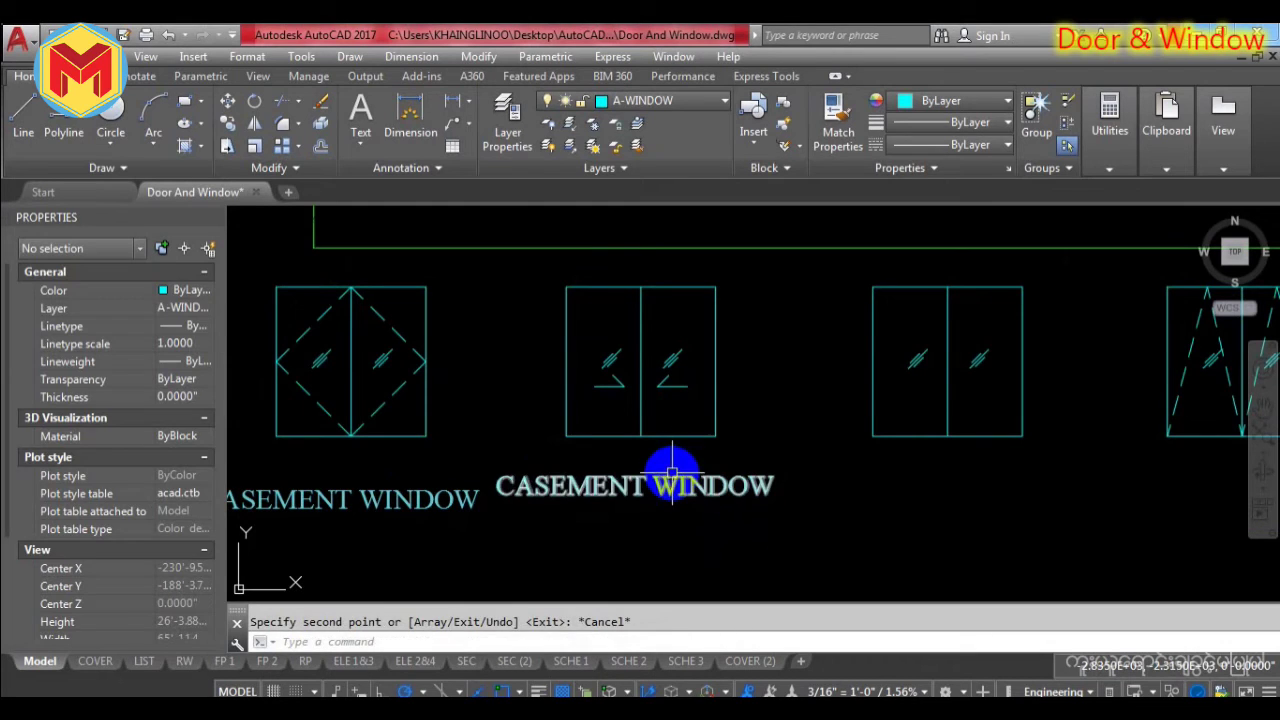
Change the copied label below the second window to SLIDING WINDOW.
click(672, 470)
double_click(680, 484)
text(S)
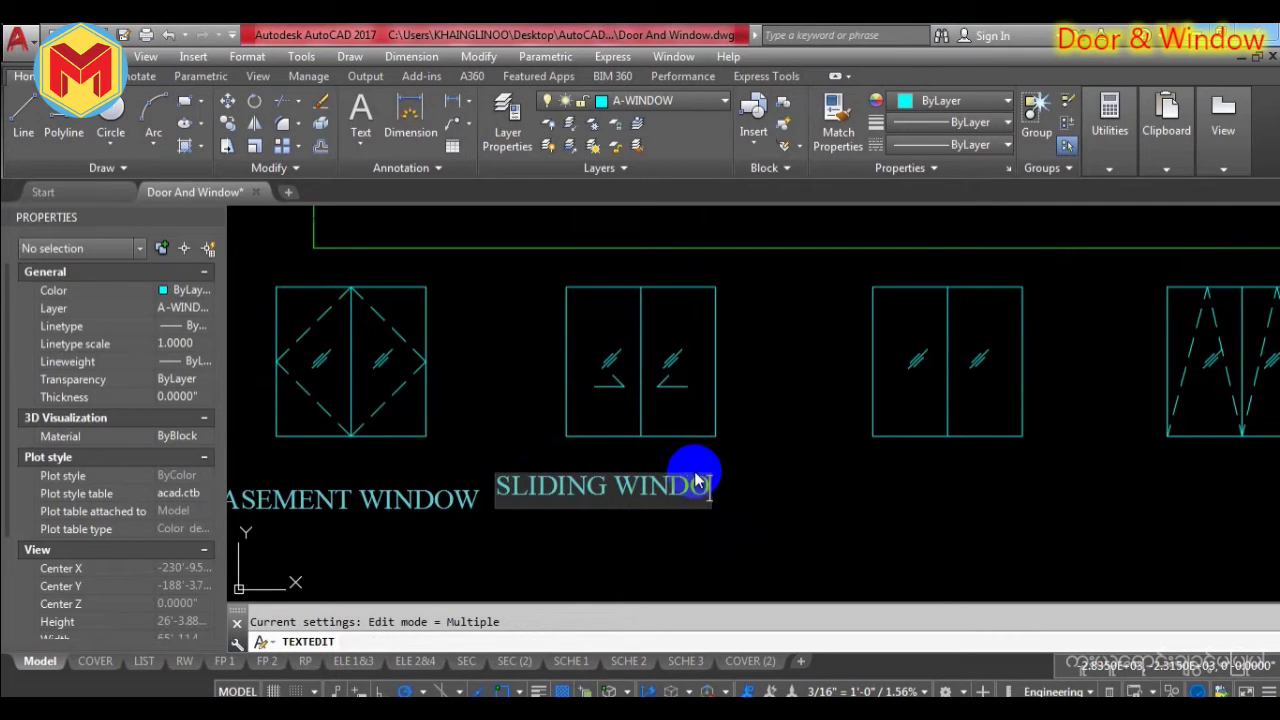
click(820, 480)
key(Escape)
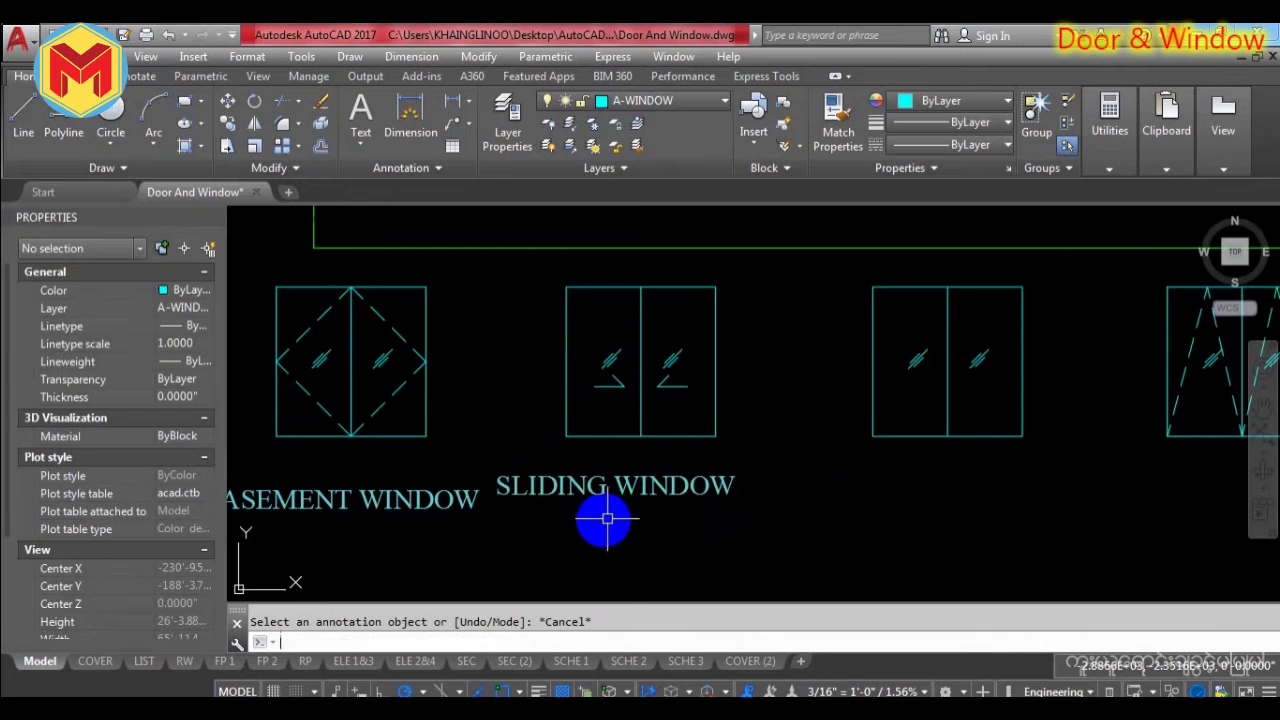
Move the SLIDING WINDOW label slightly right so it sits centred below the second window.
text(M)
key(Return)
click(608, 487)
key(Return)
click(606, 523)
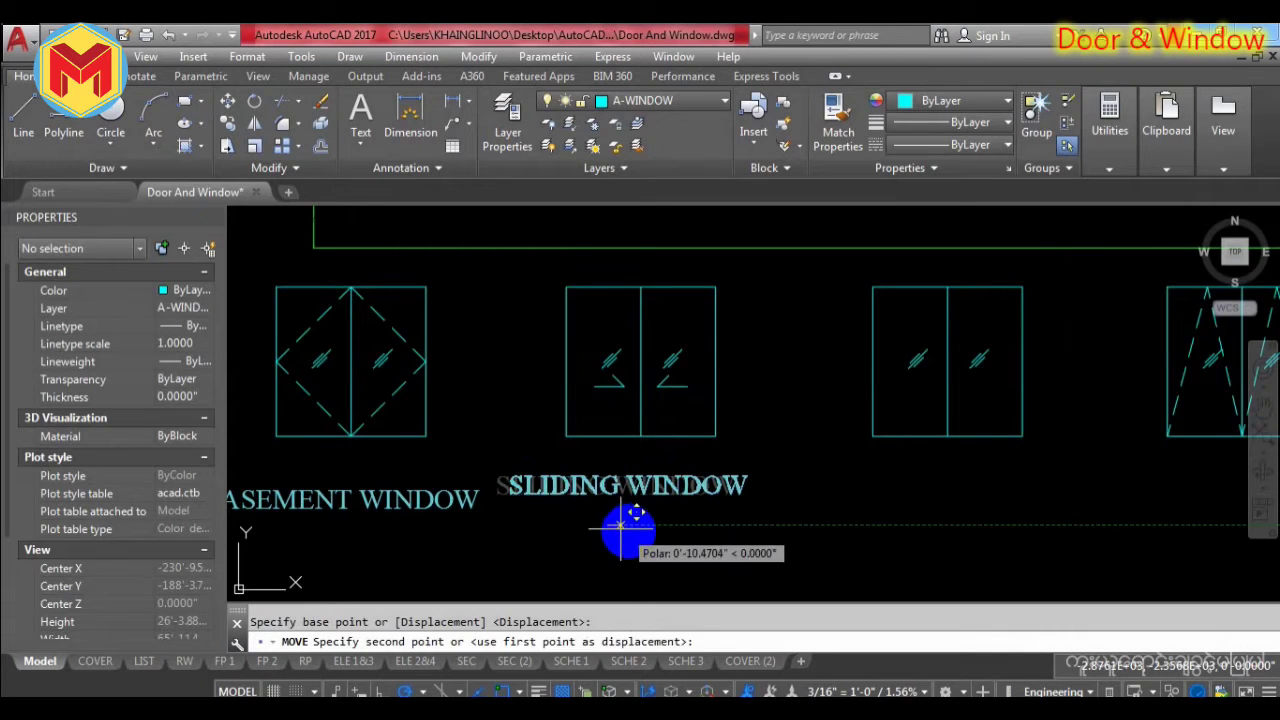
scroll(843, 443, down, 3)
scroll(766, 423, up, 3)
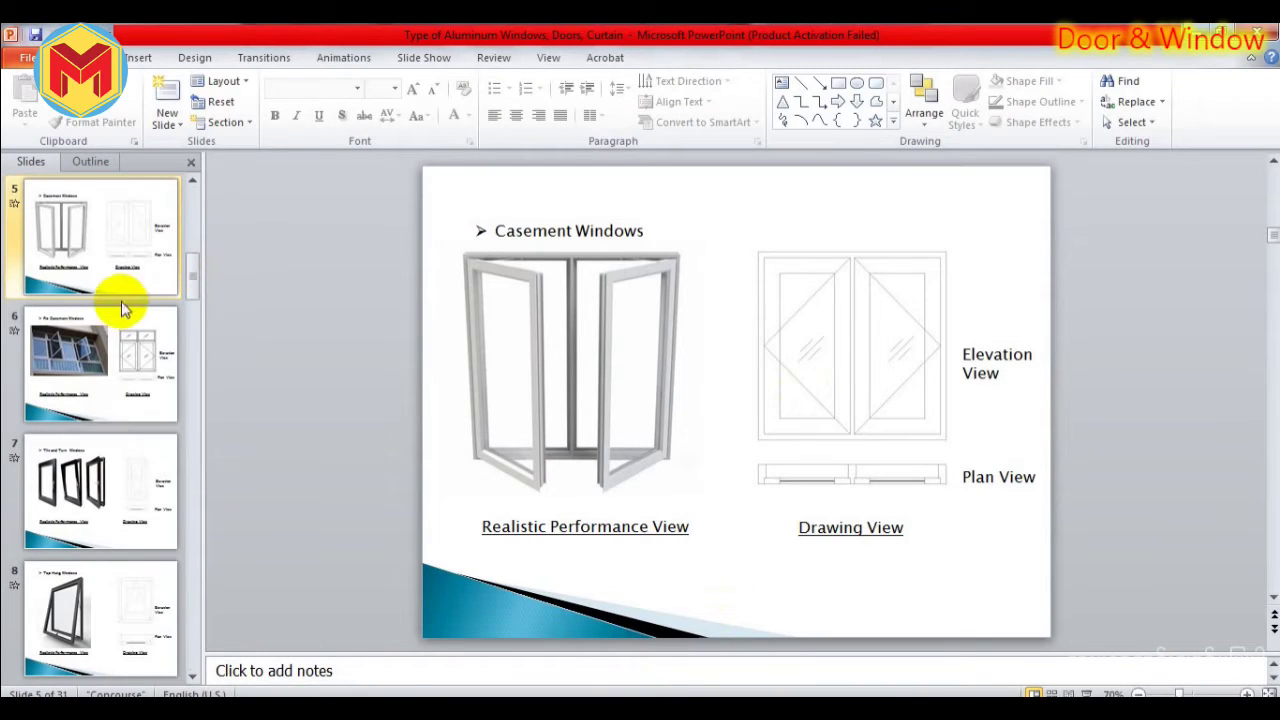
Switch to the PowerPoint presentation and open a window type slide from the slides before Casement Windows.
scroll(120, 300, up, 2)
click(95, 233)
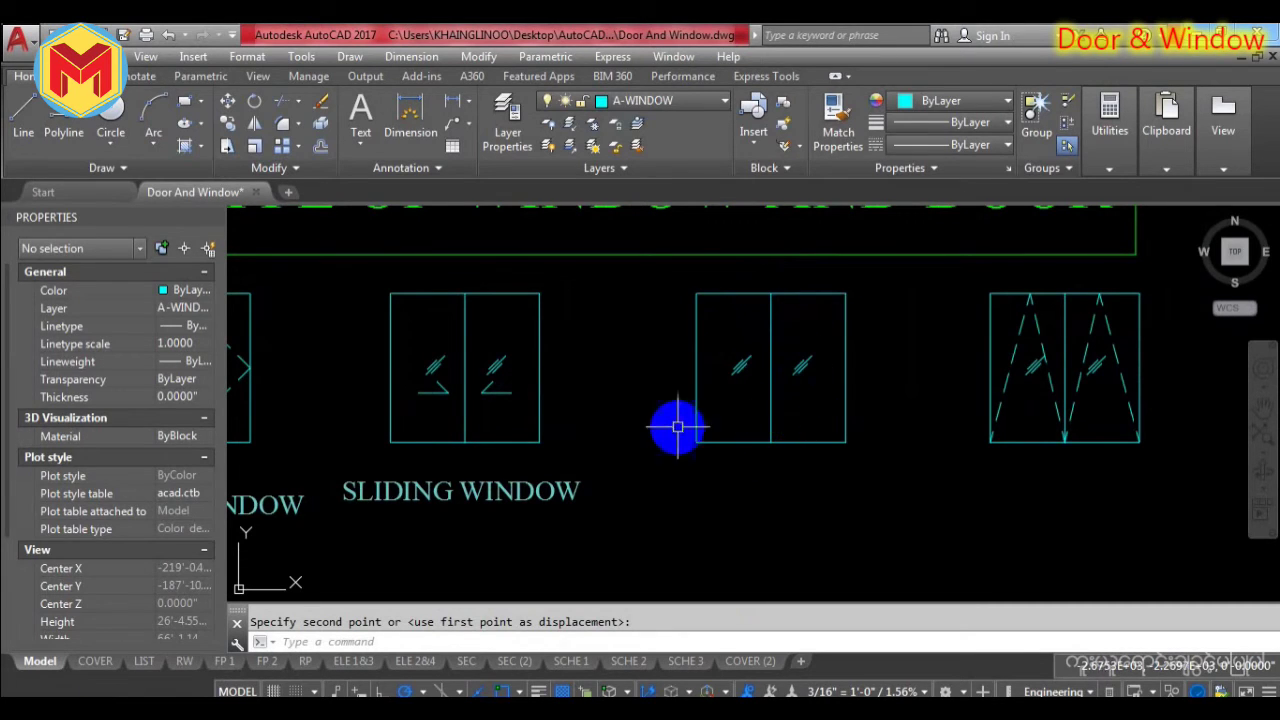
In the AutoCAD drawing, copy the SLIDING WINDOW label to below the third two-panel window and select the copy.
text(o)
key(Return)
click(526, 491)
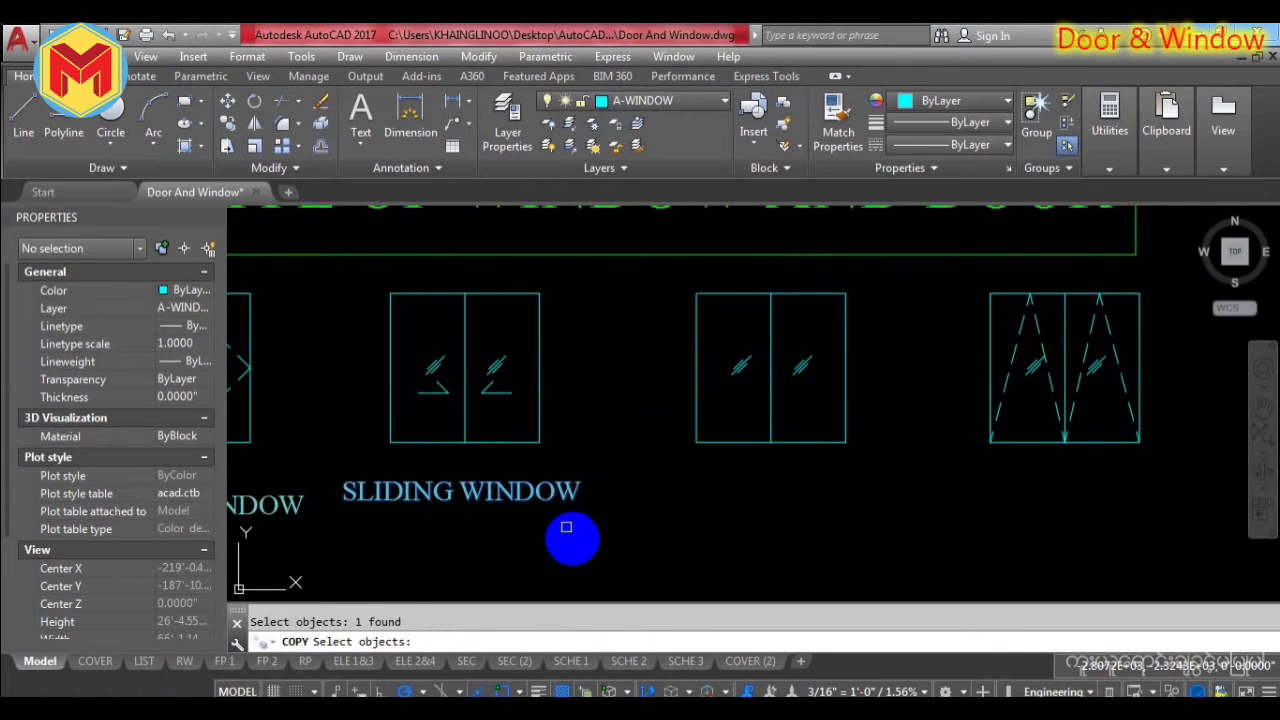
key(Return)
click(577, 541)
click(870, 540)
key(Escape)
click(829, 491)
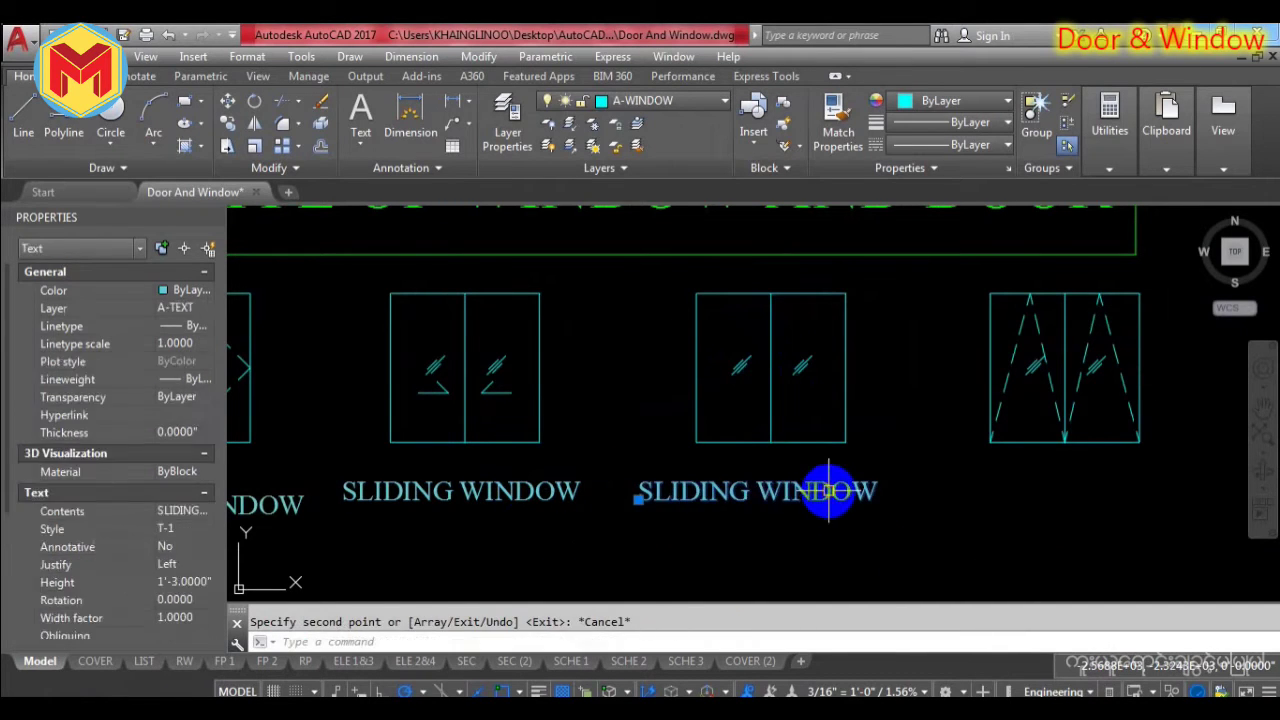
Change the copied label below the third two-panel window to FIX WINDOW.
double_click(749, 491)
click(778, 483)
key(BackSpace)
key(BackSpace)
key(BackSpace)
key(BackSpace)
key(BackSpace)
key(BackSpace)
key(BackSpace)
key(BackSpace)
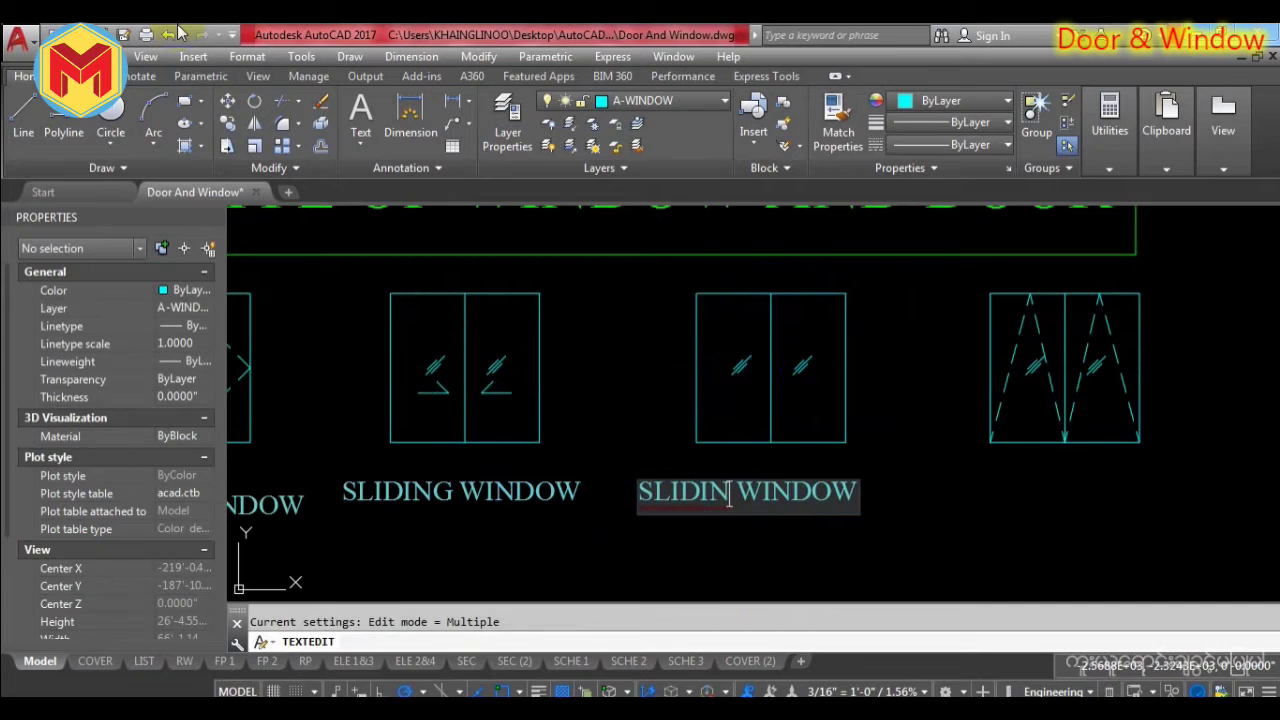
text(FI)
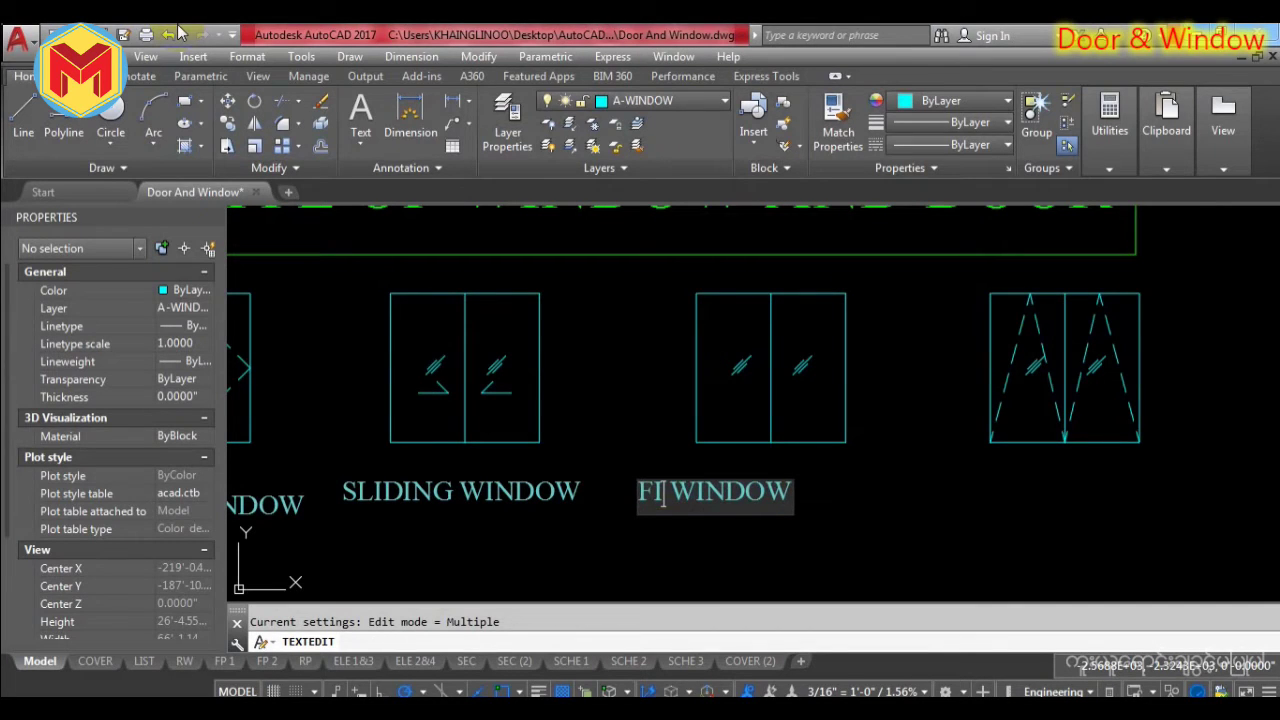
text(X)
click(824, 466)
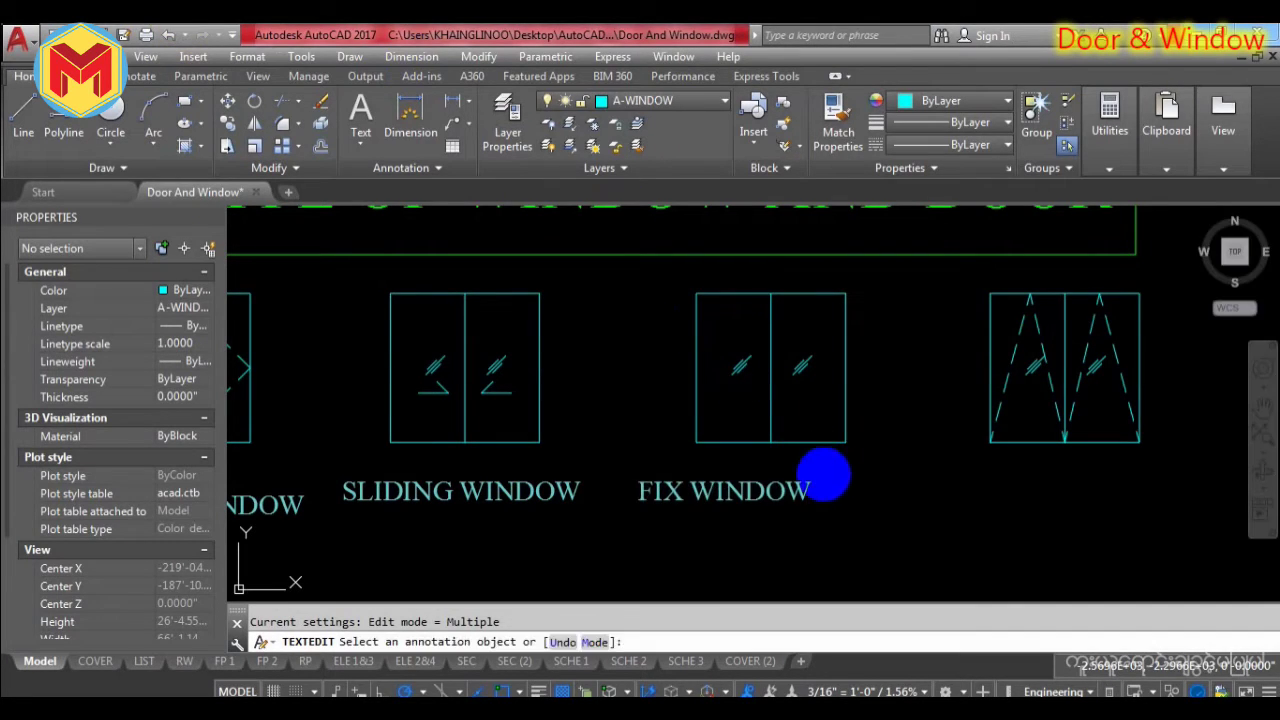
key(Escape)
Move the FIX WINDOW label slightly right so it sits centred below the third two-panel window.
click(738, 492)
text(m)
key(Return)
click(757, 515)
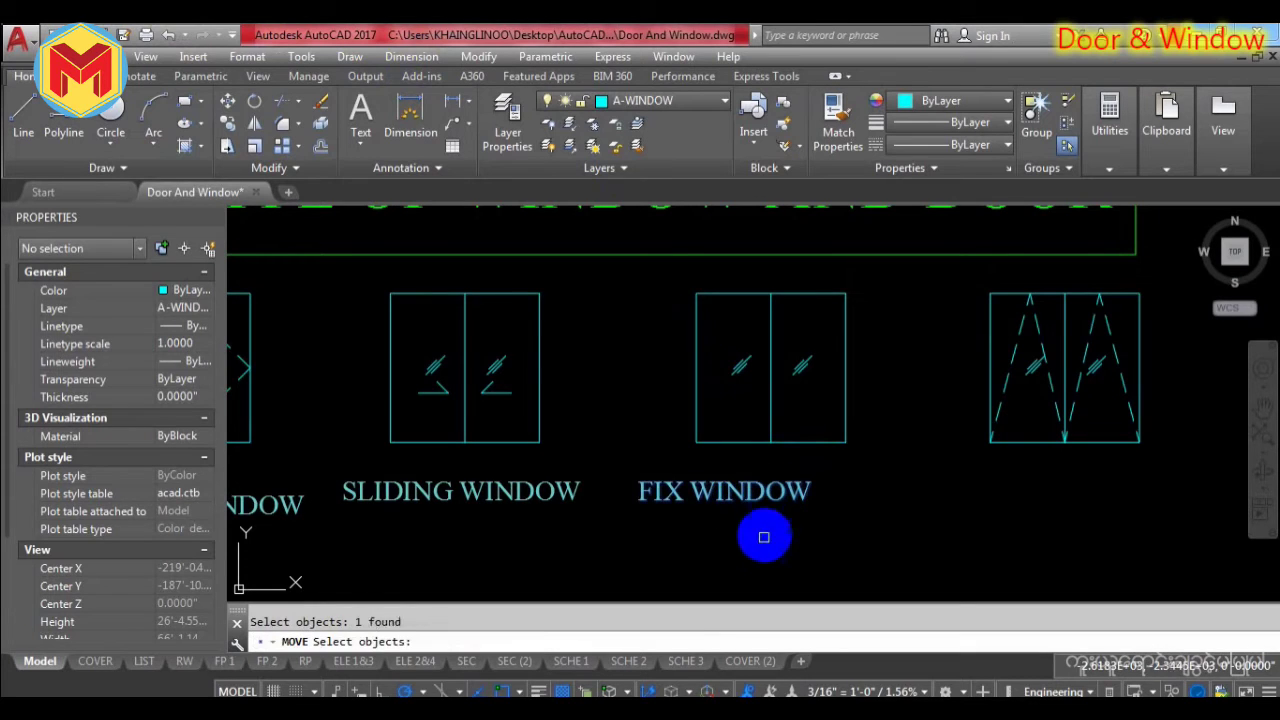
key(Return)
click(770, 535)
Switch to the PowerPoint presentation and open the Fix Windows slide, slide 10.
scroll(790, 510, down, 2)
scroll(871, 491, up, 2)
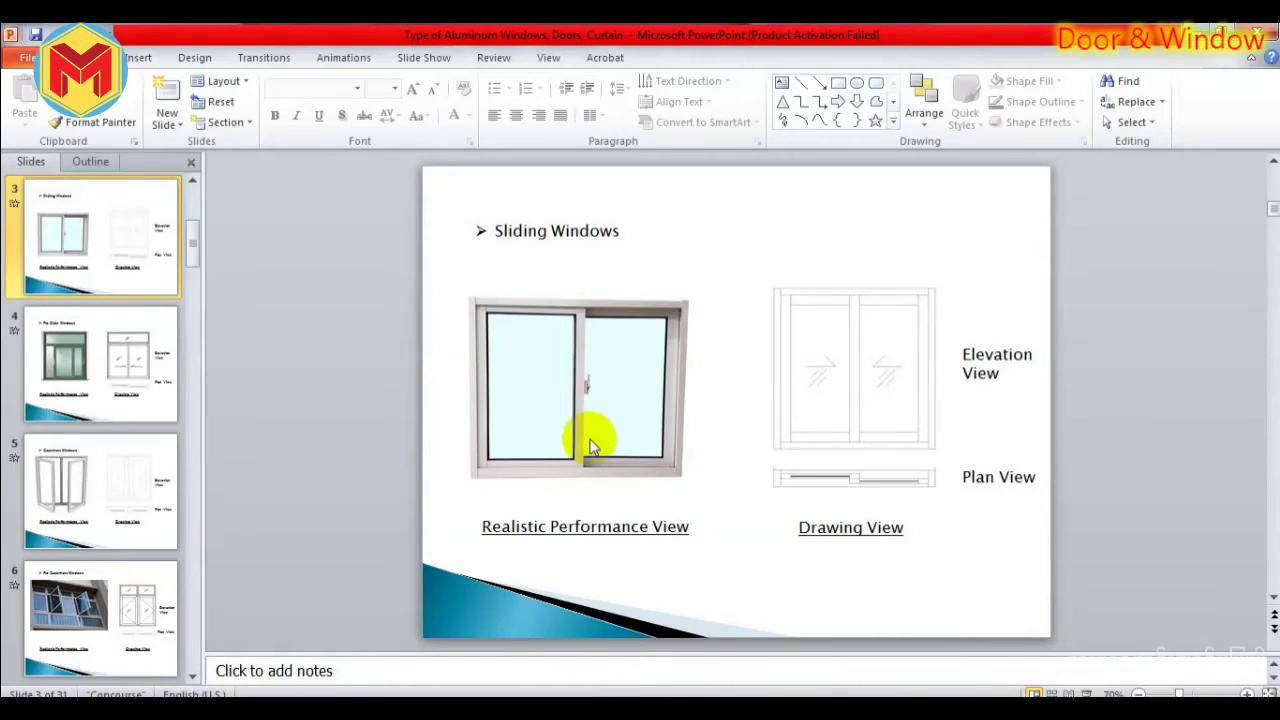
scroll(100, 480, down, 2)
scroll(116, 478, down, 3)
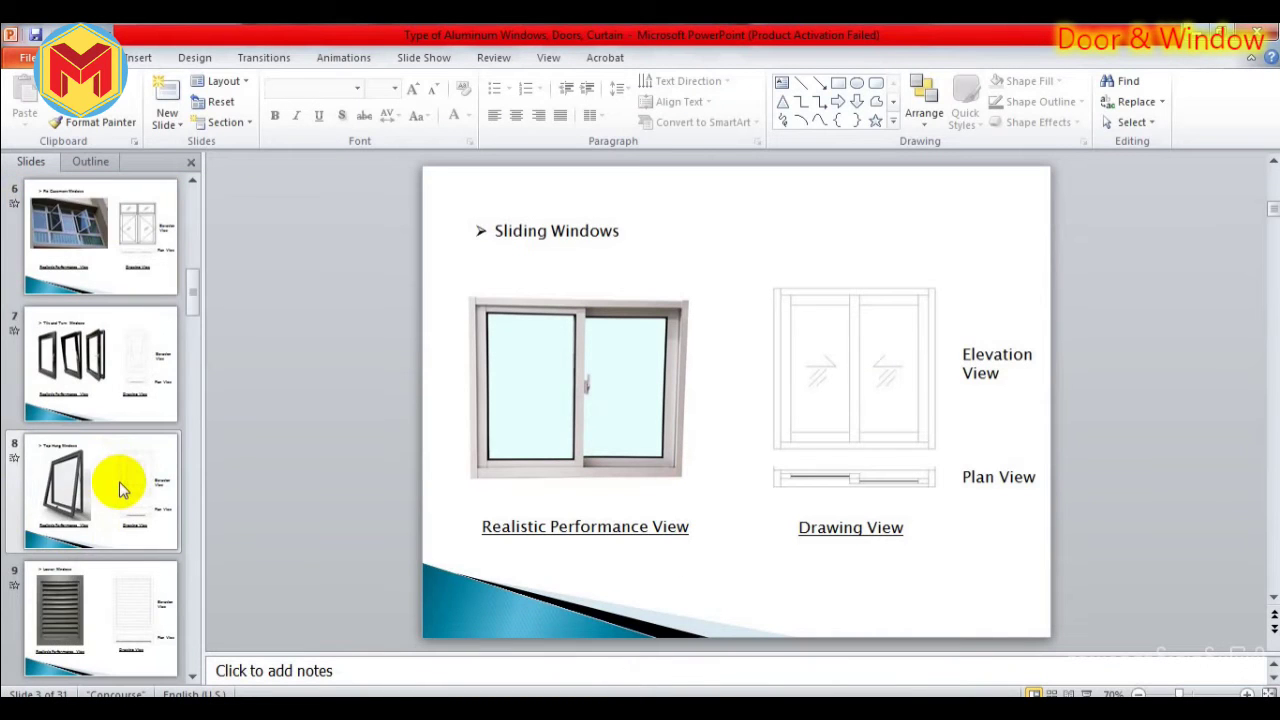
scroll(119, 490, down, 2)
click(136, 645)
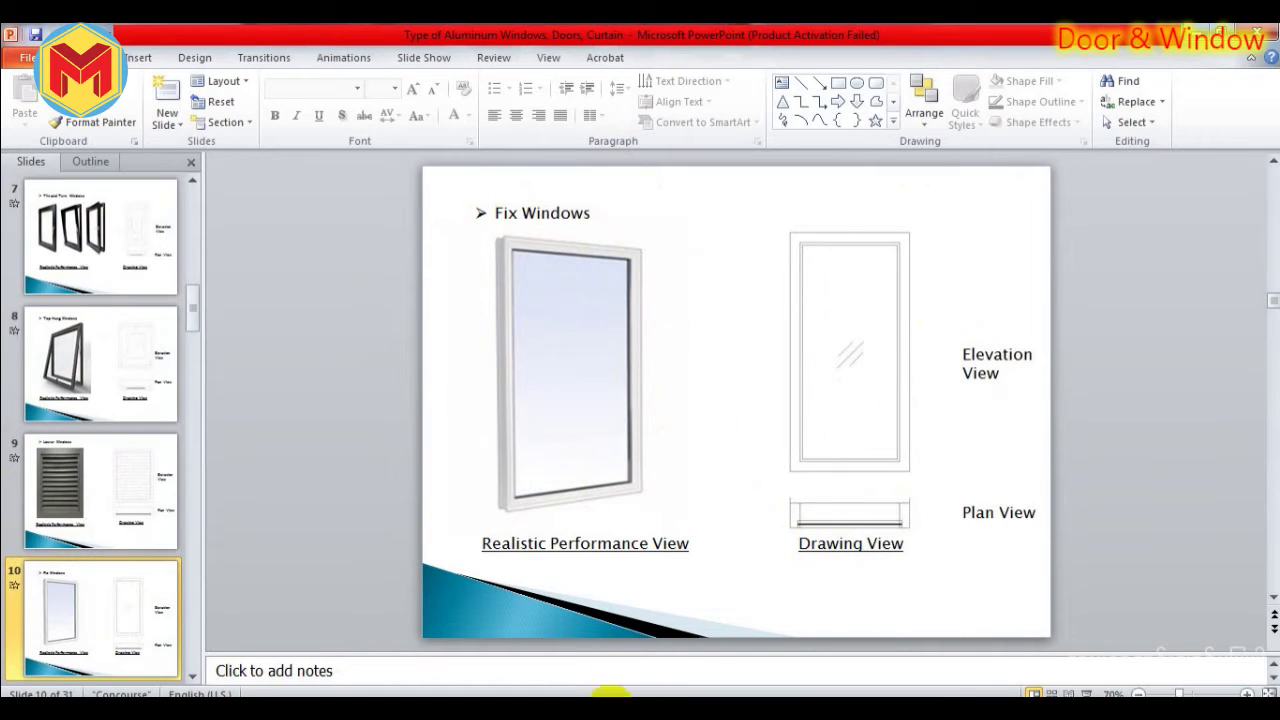
Return to the AutoCAD drawing and copy the FIX WINDOW label to below the narrow window with horizontal slats.
click(660, 697)
scroll(765, 440, down, 4)
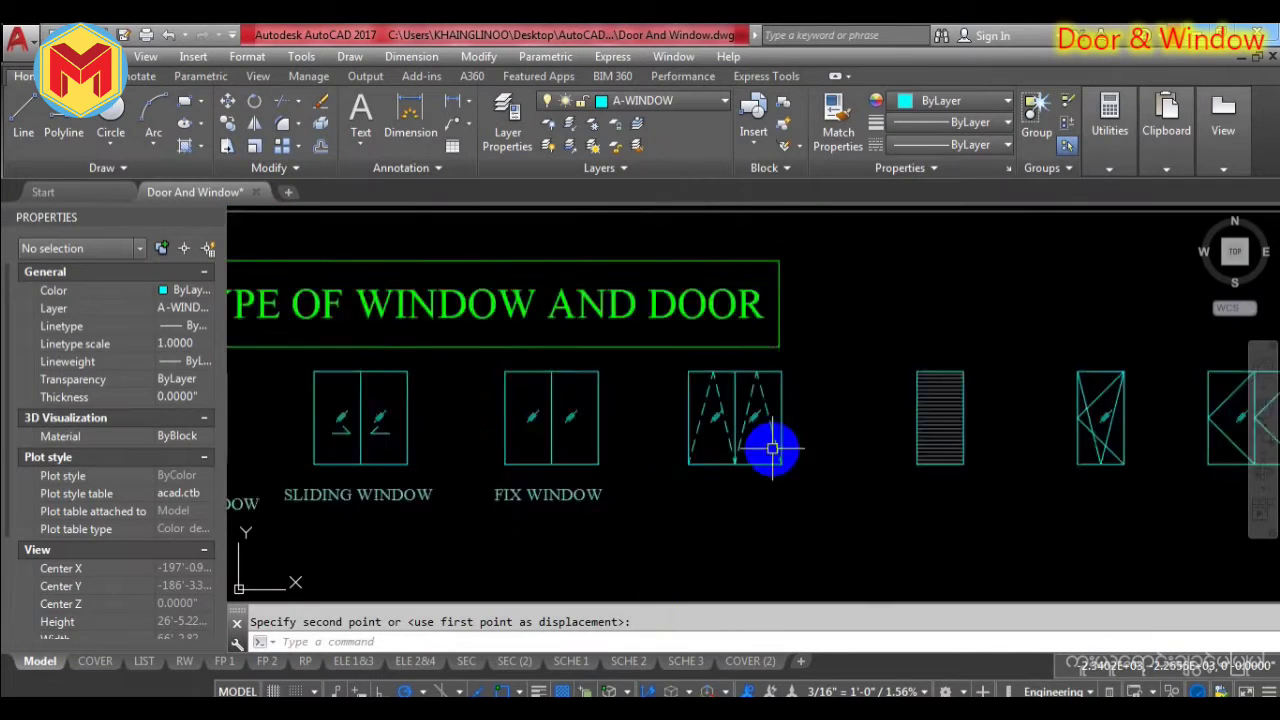
scroll(797, 424, up, 5)
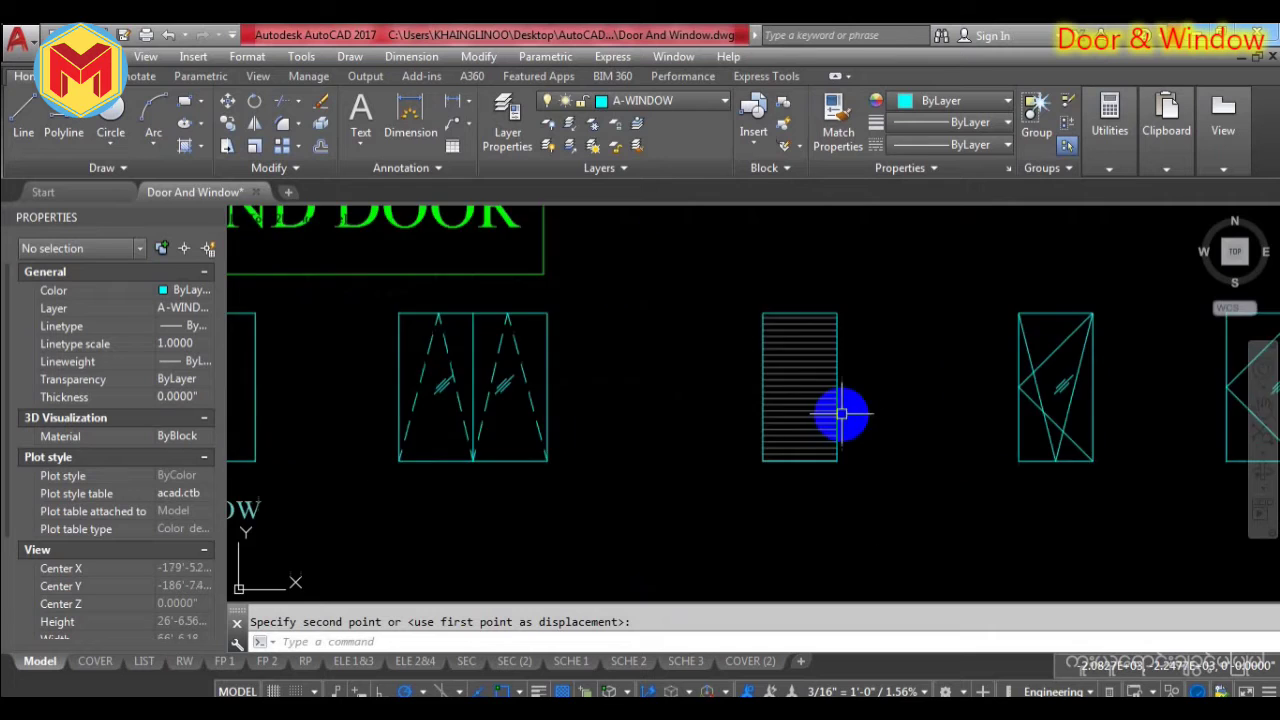
scroll(725, 390, up, 2)
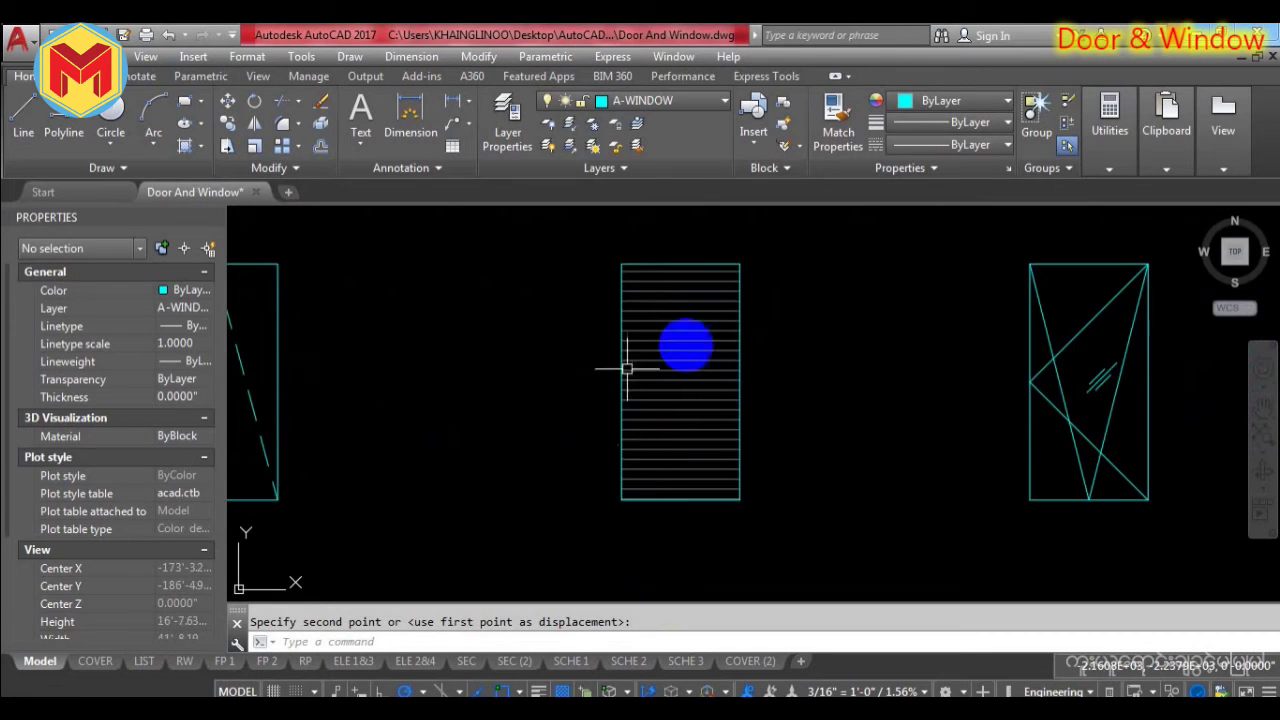
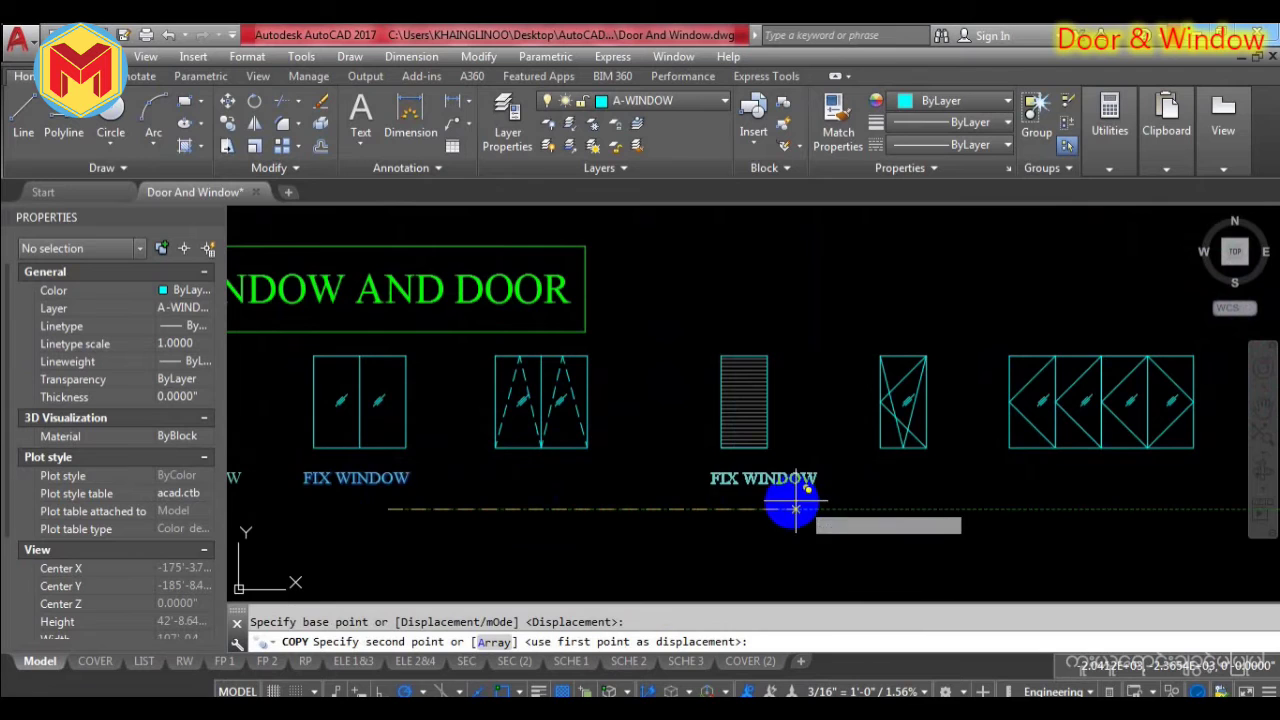
key(Escape)
click(765, 491)
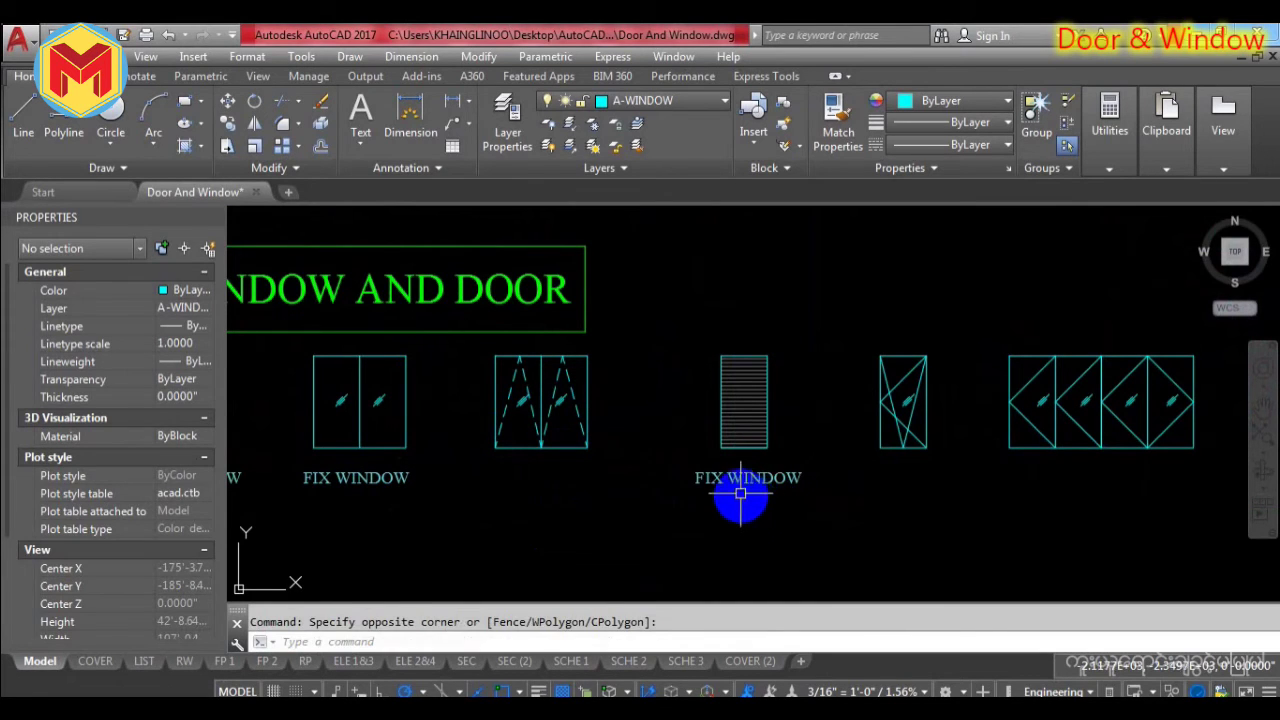
Change the copied label below the slatted window to LOUVER WINDOW.
click(731, 468)
key(Escape)
double_click(726, 485)
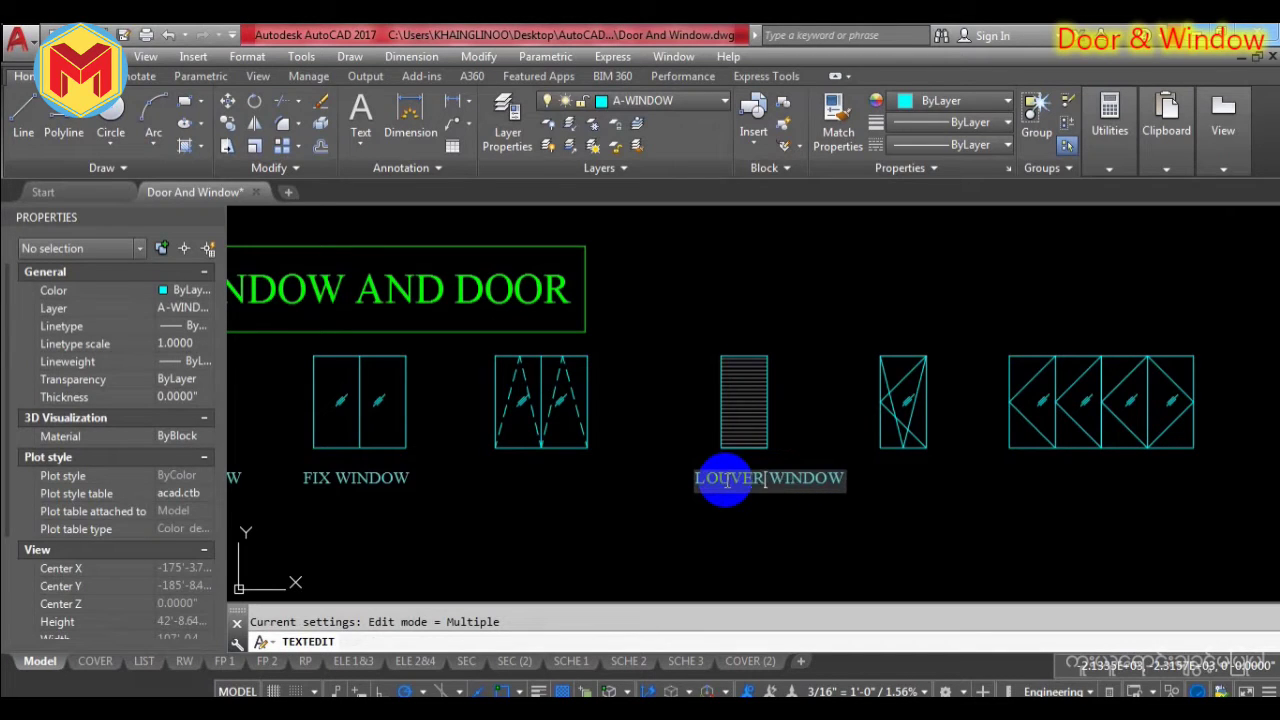
key(Return)
scroll(755, 517, up, 2)
key(Escape)
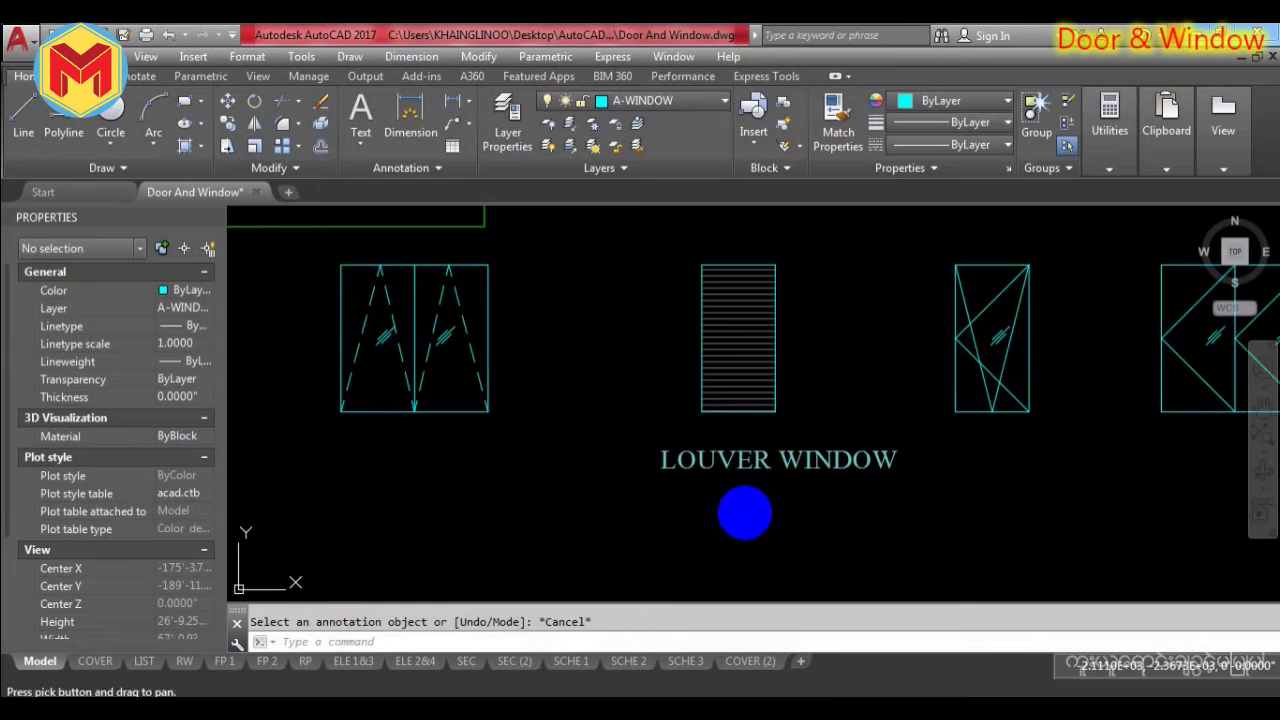
Move the LOUVER WINDOW label slightly left so it sits more centred below the slatted window.
text(M)
key(Return)
click(724, 470)
key(Return)
click(755, 503)
click(729, 503)
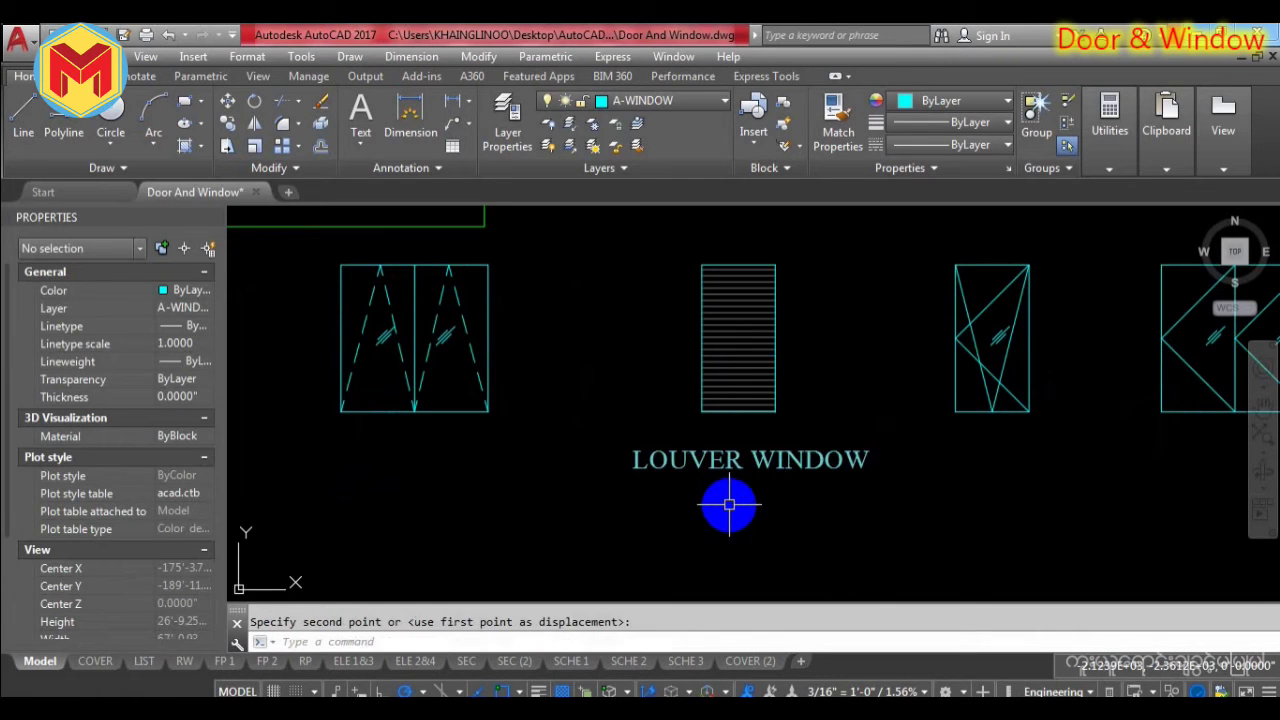
key(Escape)
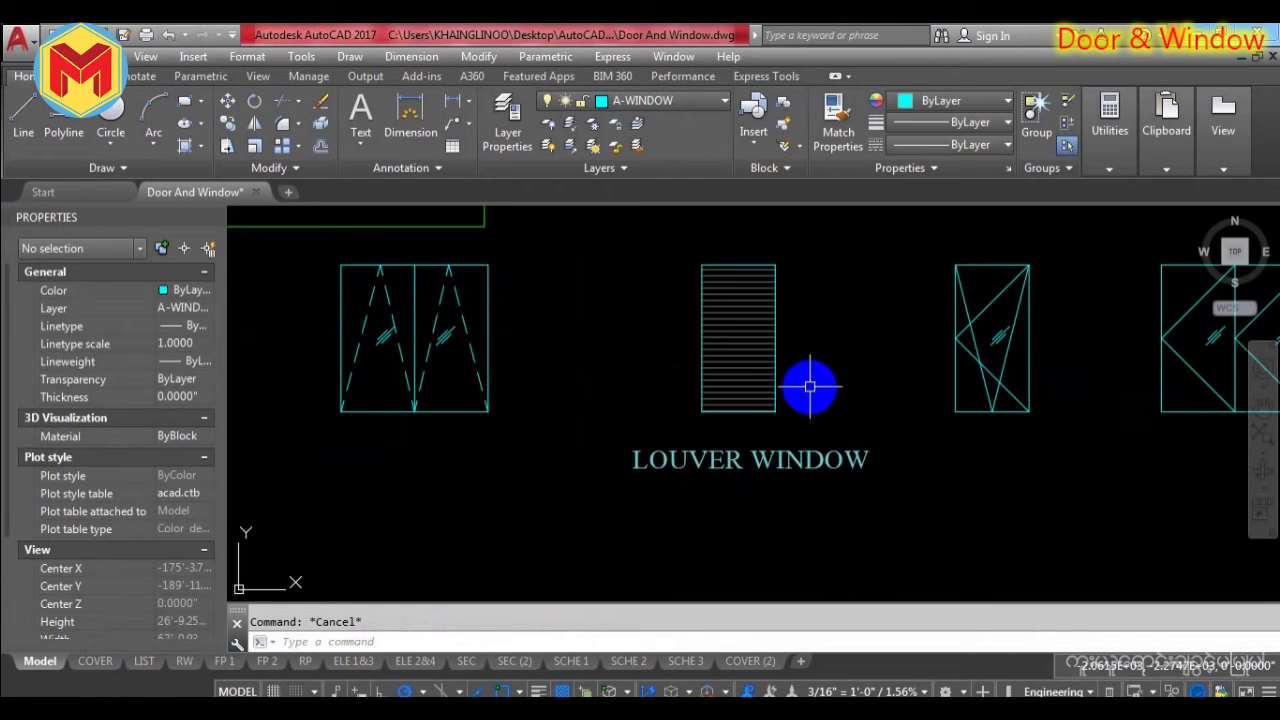
Examine the slatted window symbol together with its LOUVER WINDOW label.
mouse_move(808, 371)
middle_down()
mouse_move(817, 414)
mouse_move(757, 457)
middle_up()
scroll(750, 490, up, 2)
scroll(750, 490, down, 2)
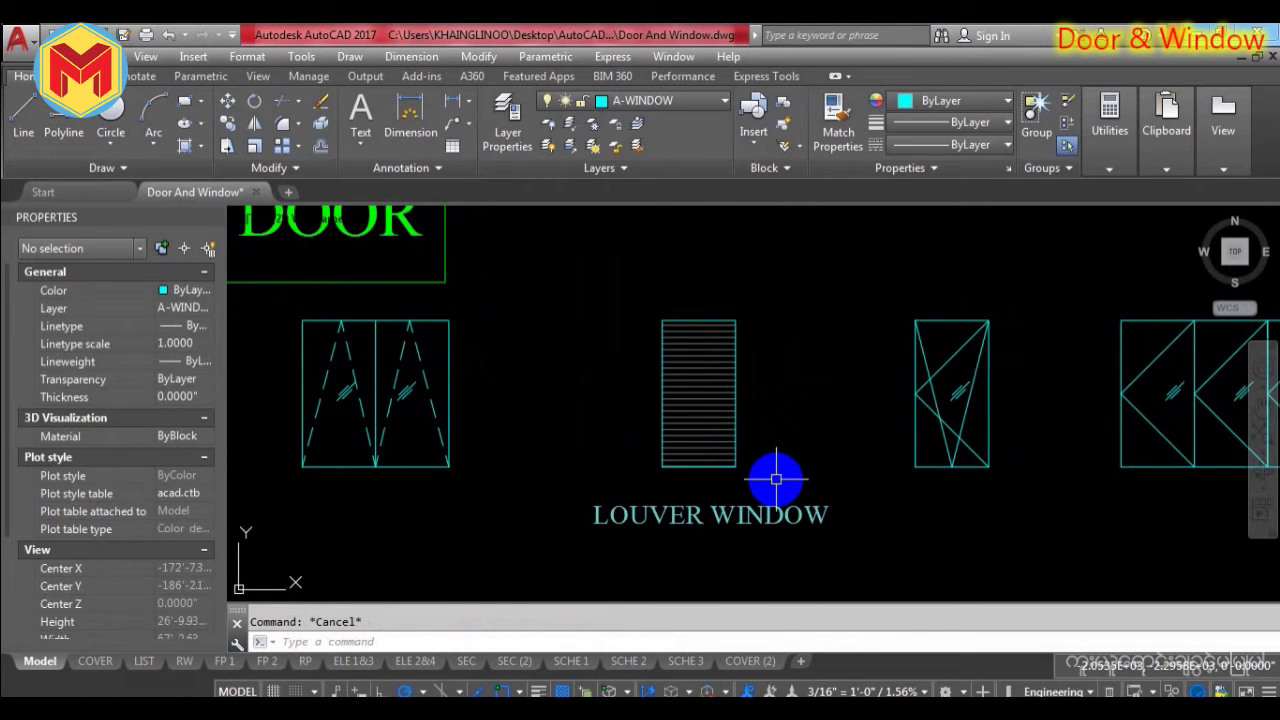
scroll(741, 528, up, 2)
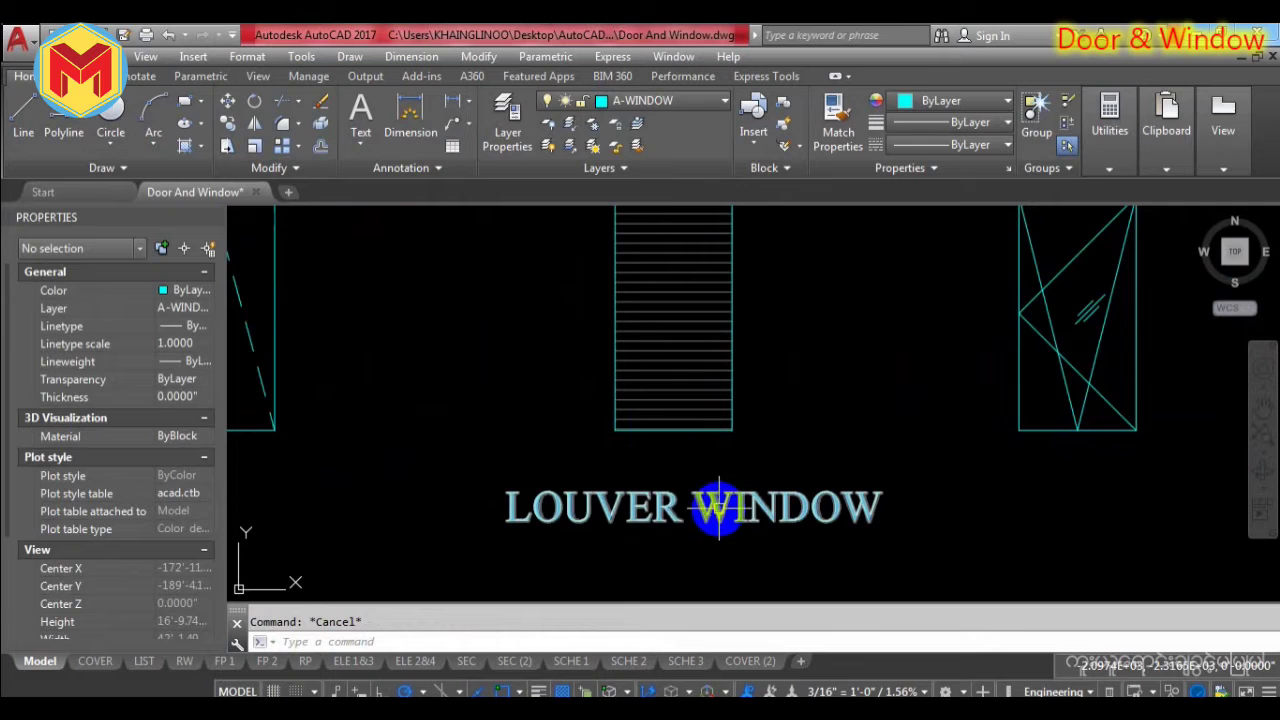
scroll(755, 360, down, 2)
middle_drag(767, 380, 763, 396)
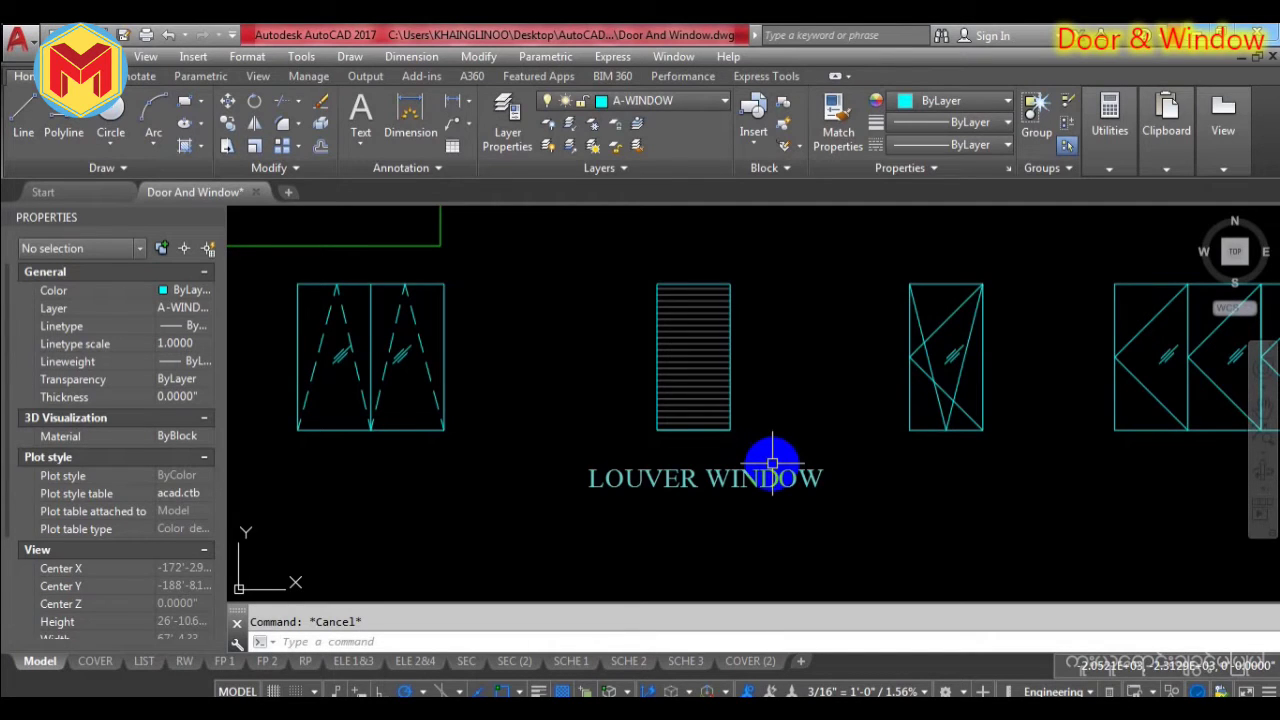
middle_drag(774, 454, 776, 463)
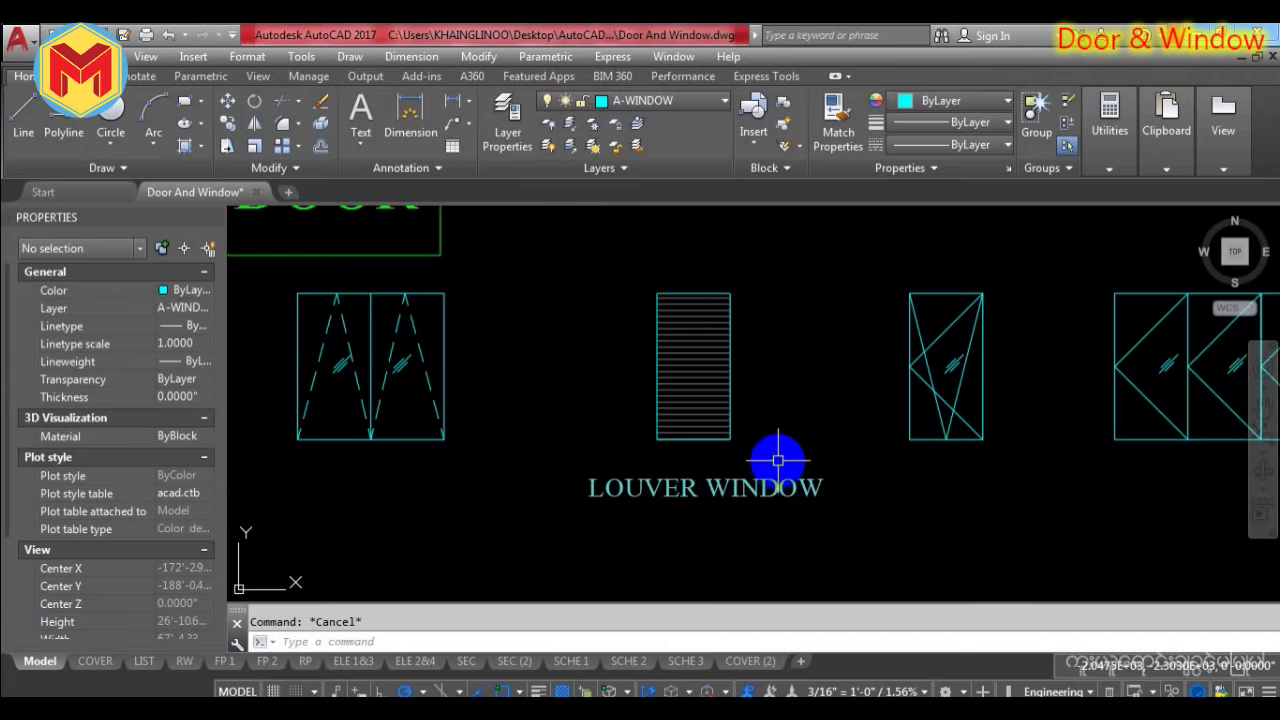
middle_drag(784, 425, 782, 432)
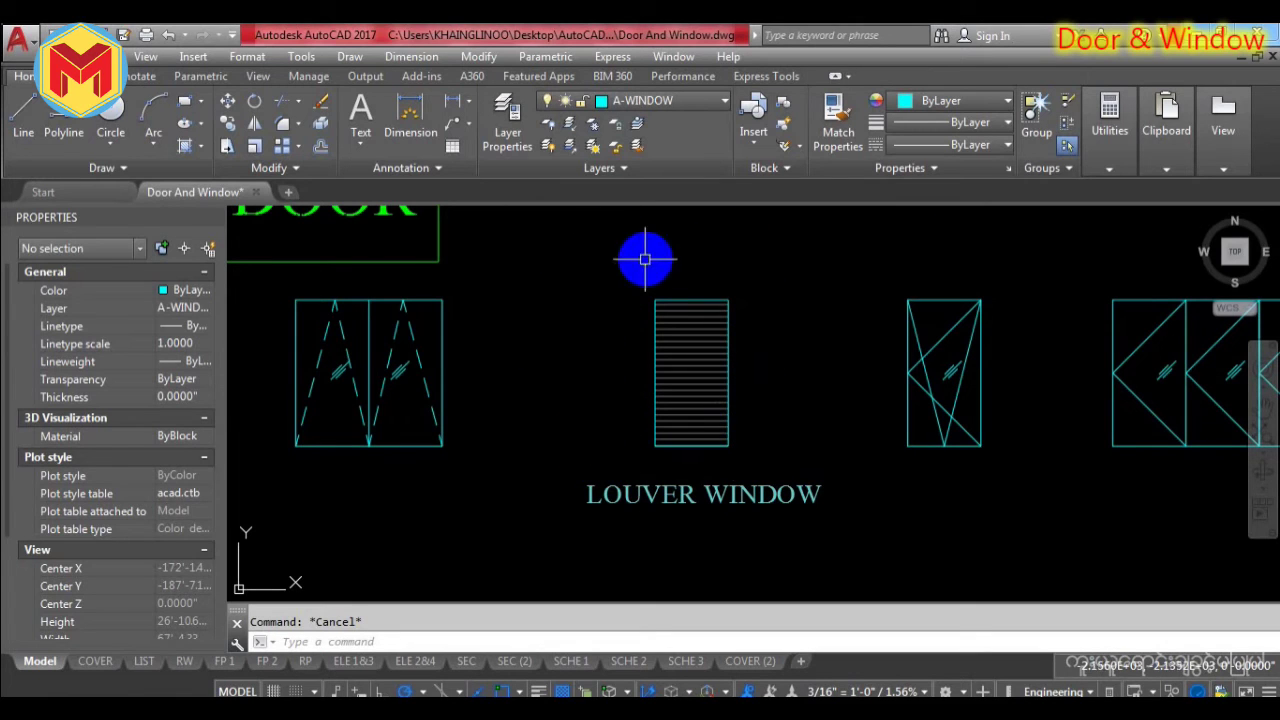
Switch to the PowerPoint presentation and open the Louver Windows slide, slide 9.
scroll(690, 463, down, 2)
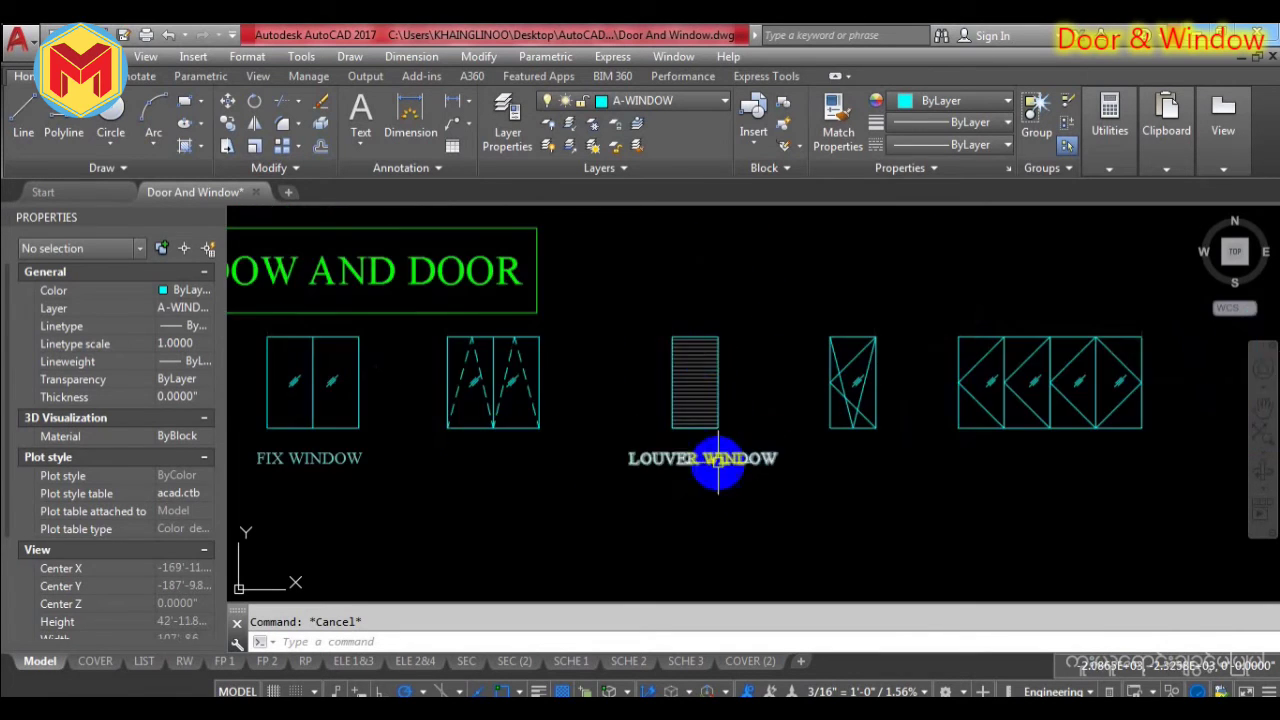
key(alt+Tab)
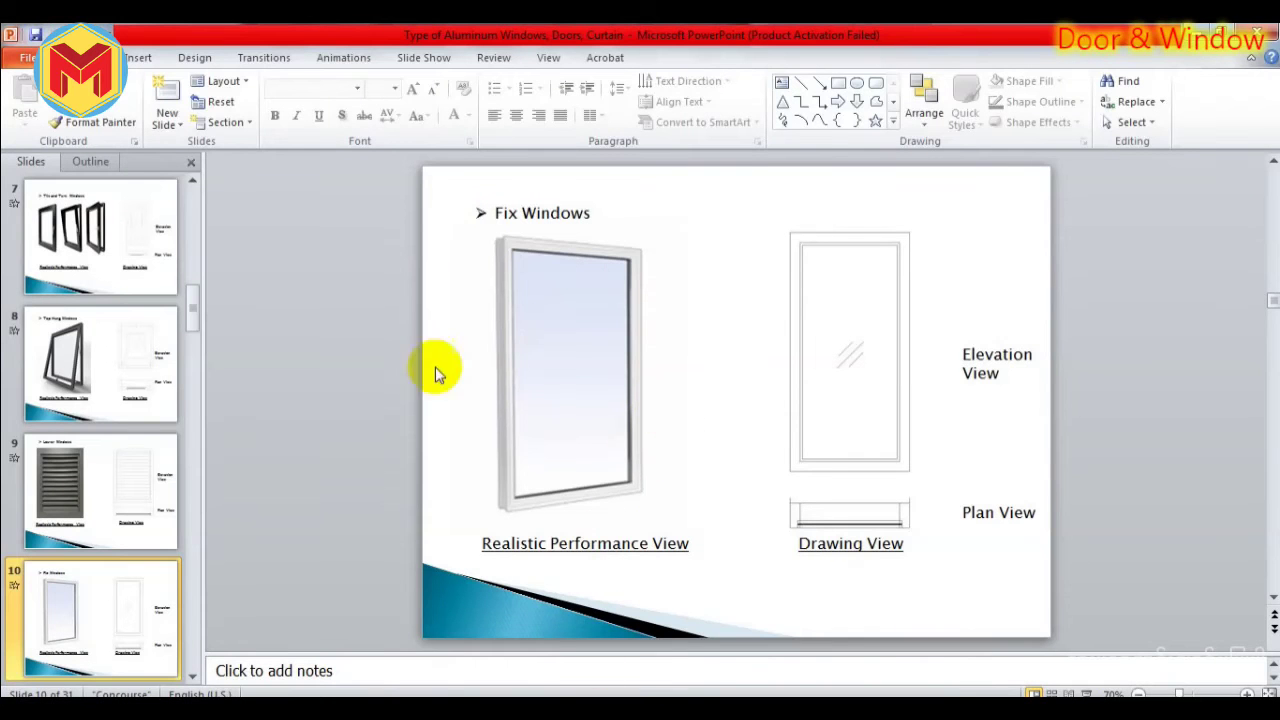
click(145, 500)
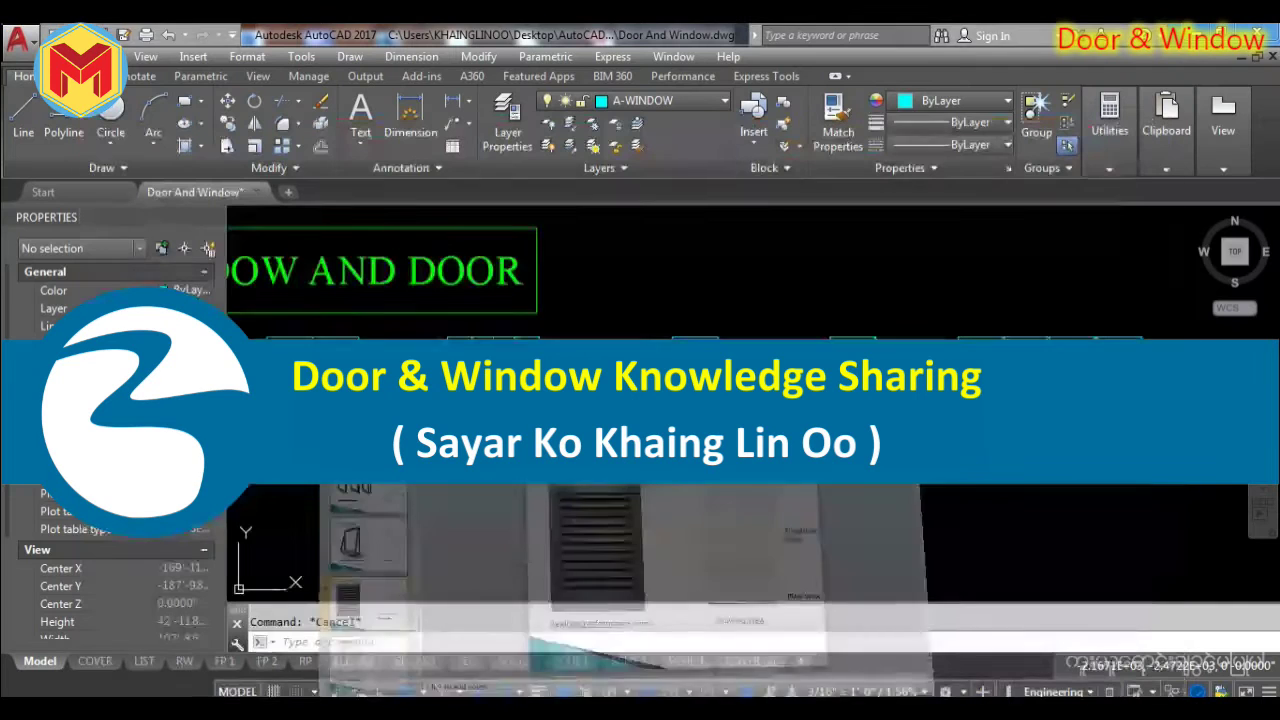
Back in the AutoCAD drawing, examine the dashed opening lines of the unlabelled window between FIX WINDOW and LOUVER WINDOW.
key(Escape)
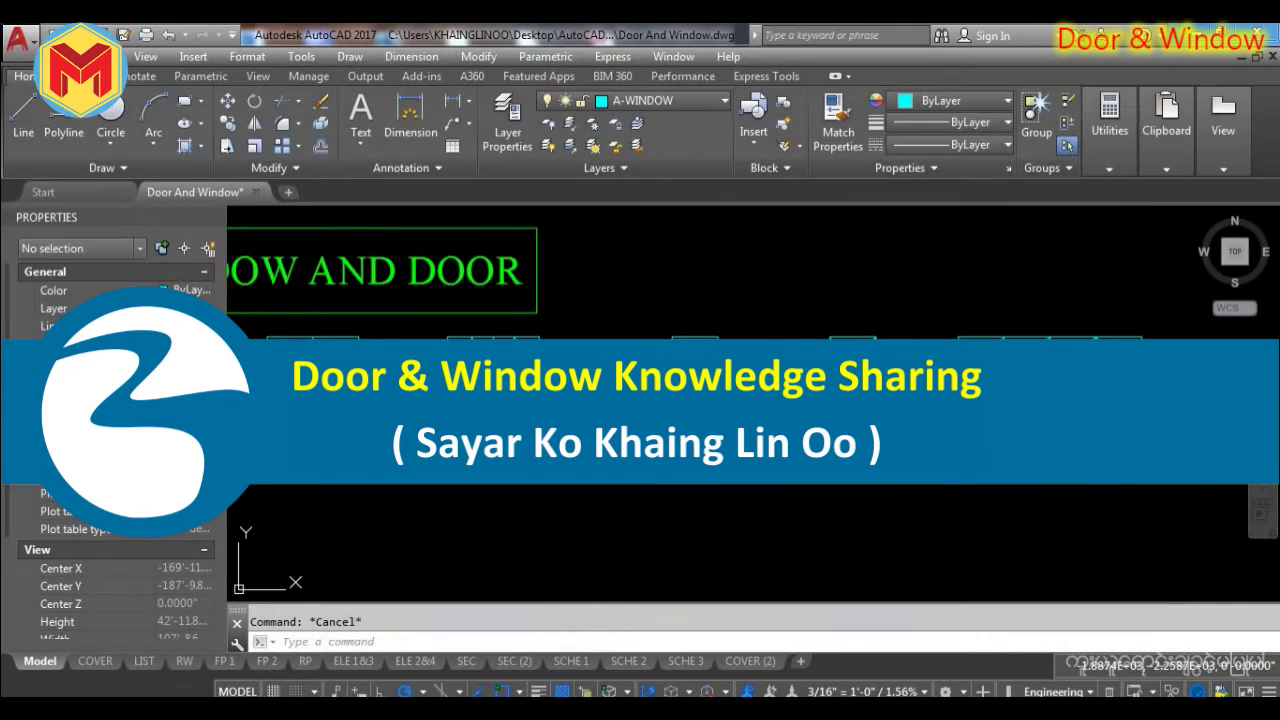
scroll(433, 485, up, 5)
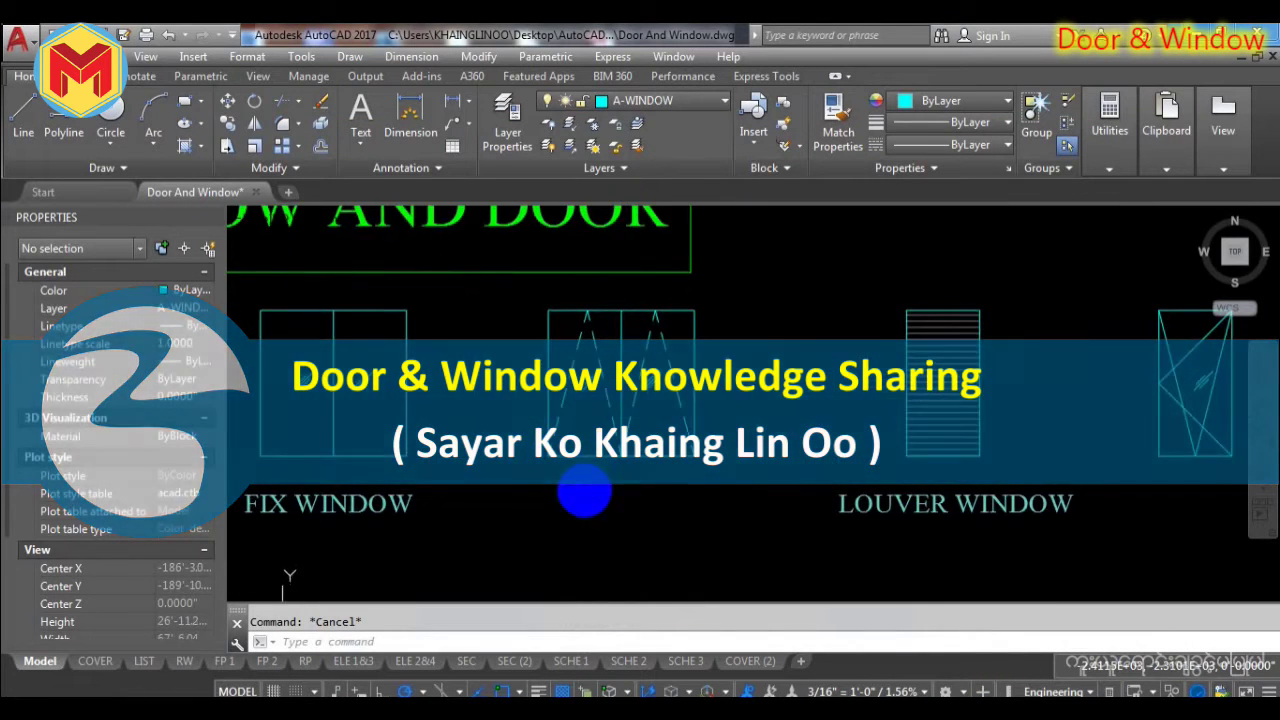
scroll(565, 368, down, 3)
scroll(551, 366, up, 3)
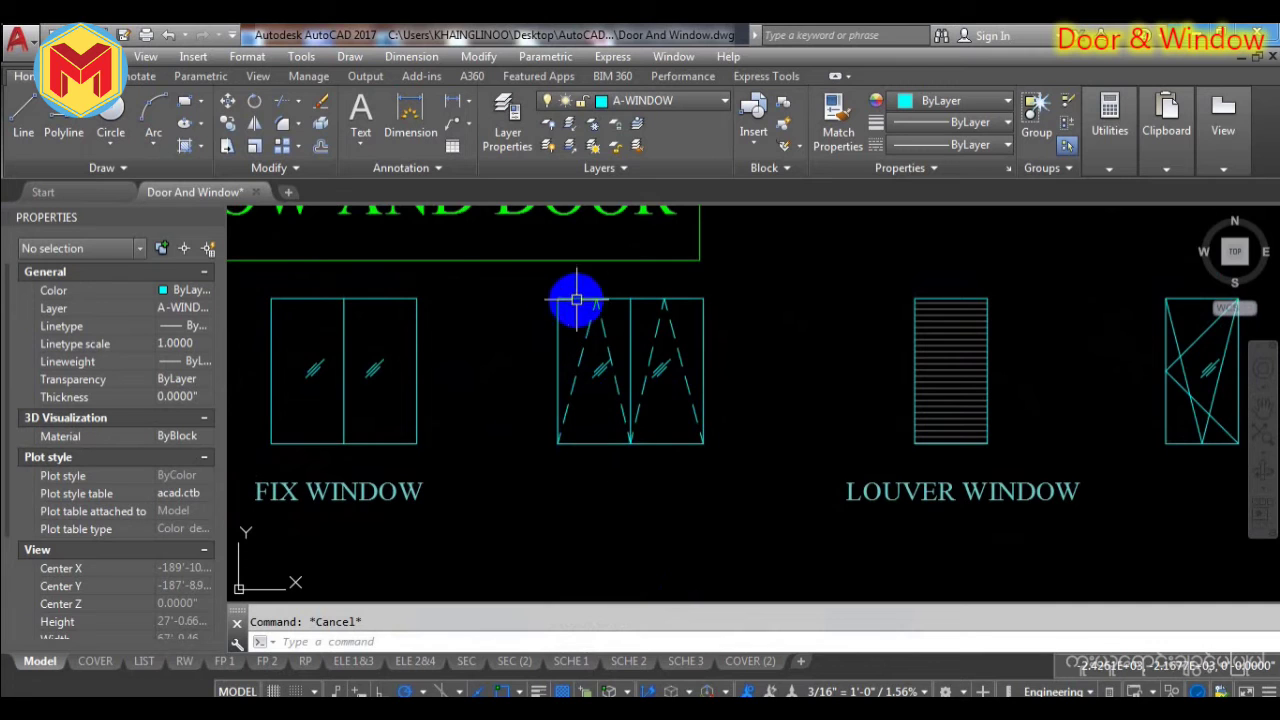
mouse_move(603, 443)
middle_down()
mouse_move(677, 486)
mouse_move(676, 472)
middle_up()
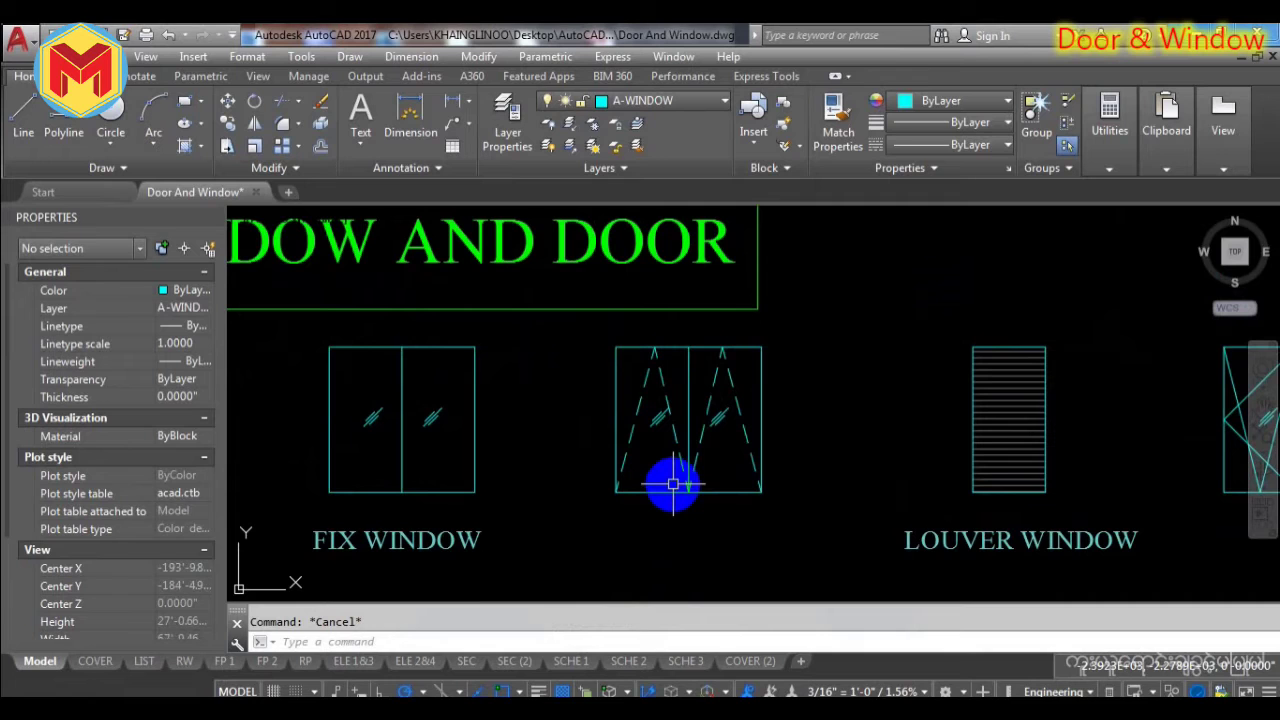
scroll(663, 478, down, 3)
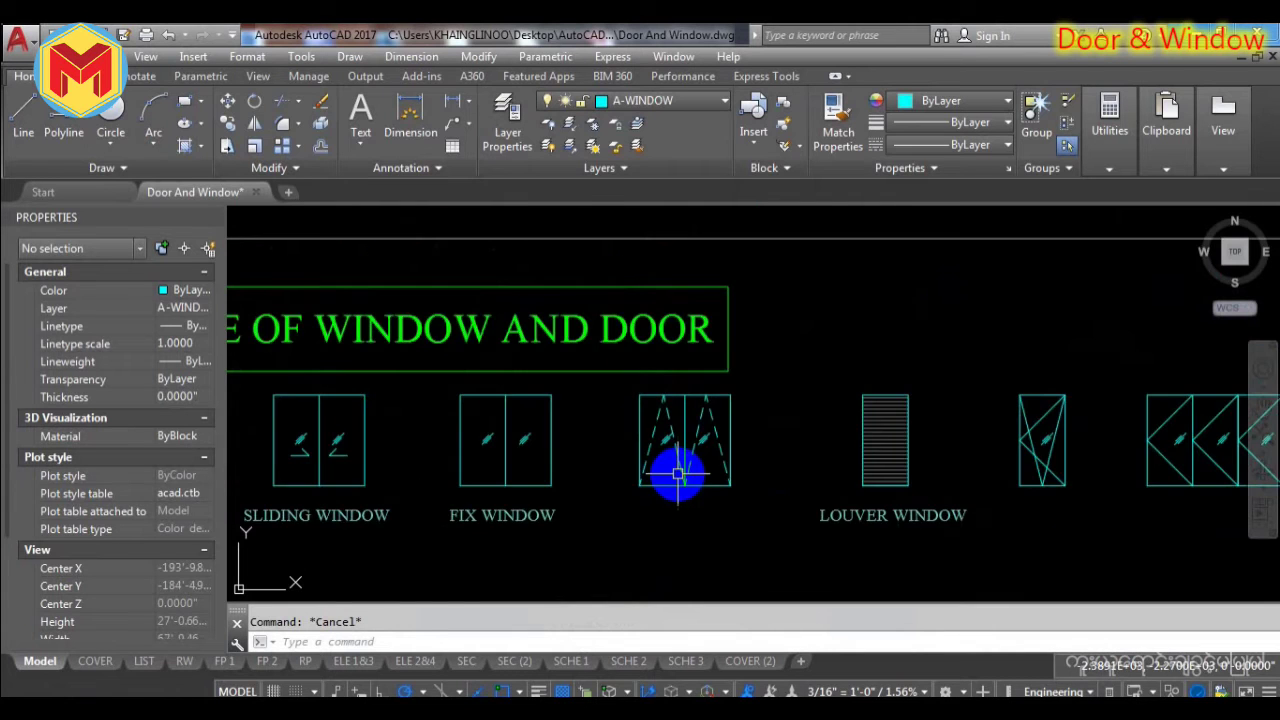
scroll(646, 511, up, 3)
scroll(640, 512, down, 3)
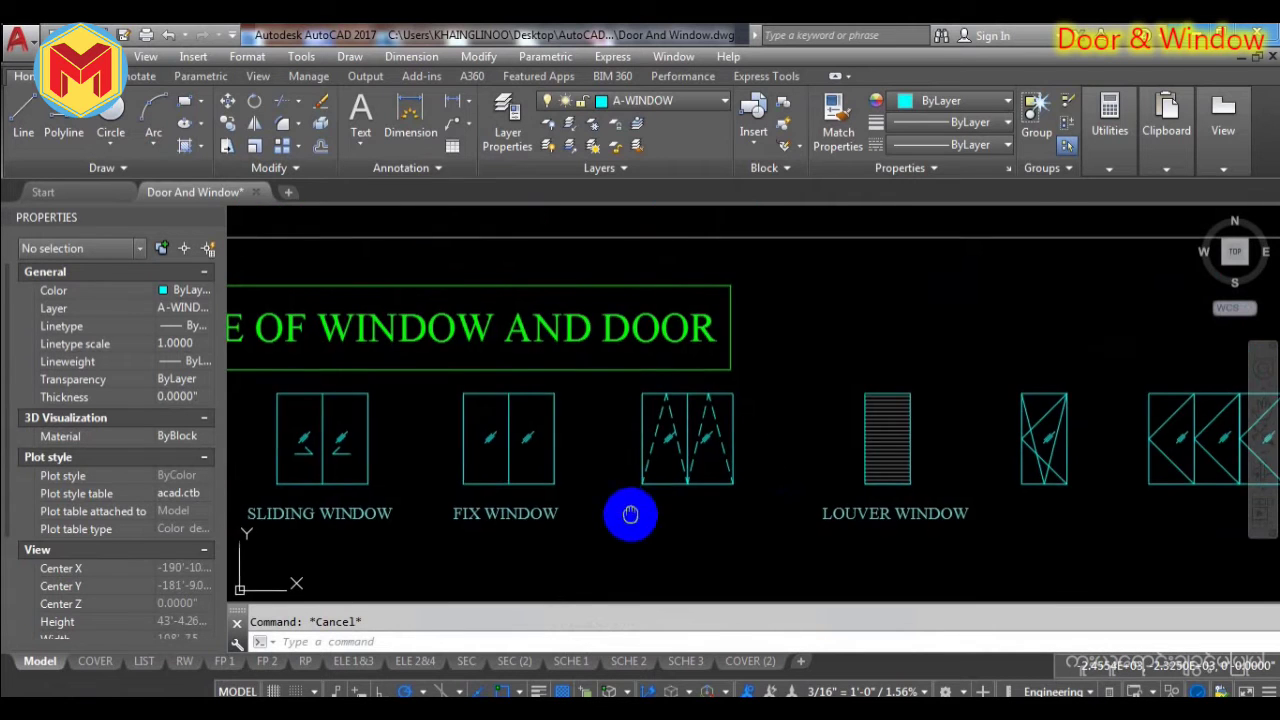
scroll(665, 480, up, 3)
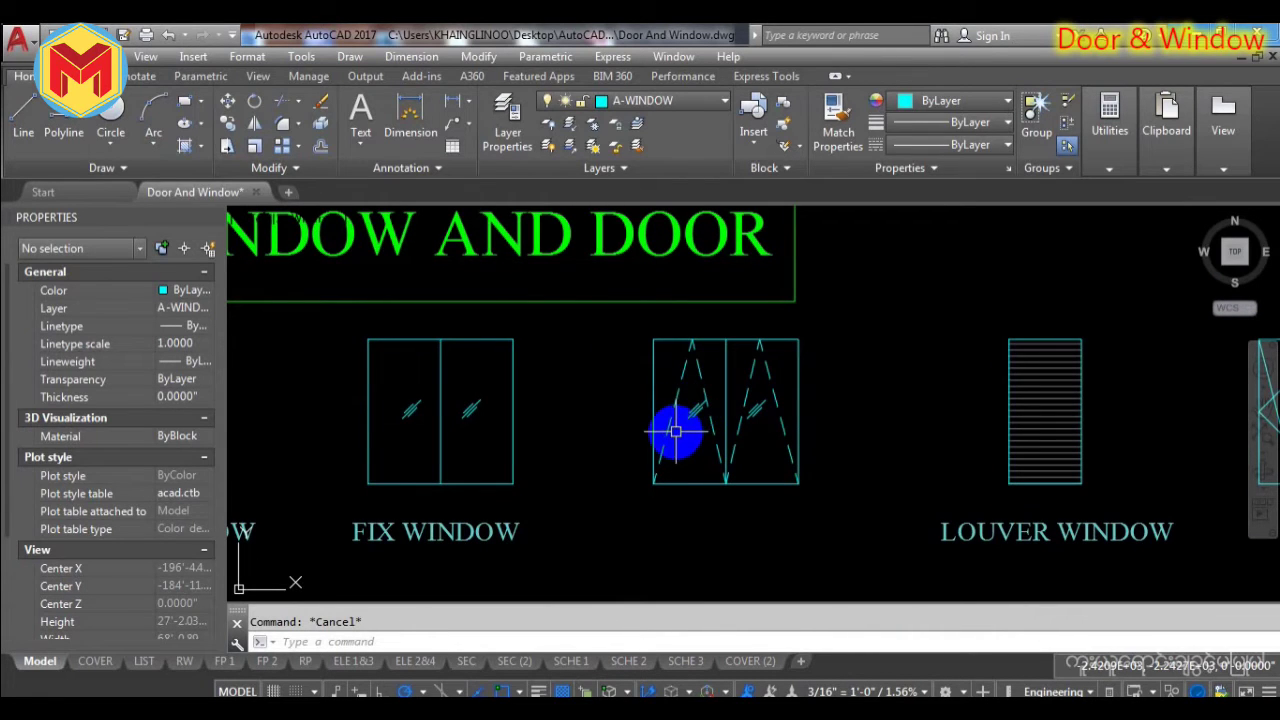
scroll(695, 345, up, 2)
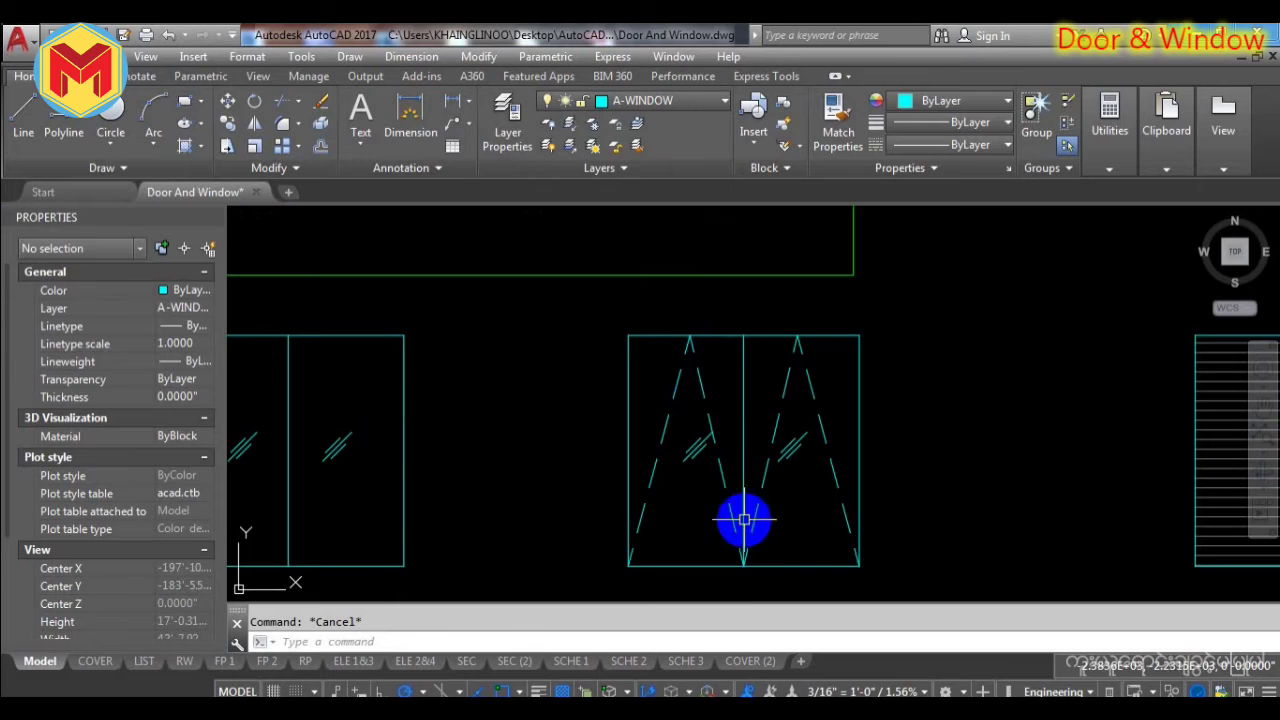
scroll(710, 448, down, 3)
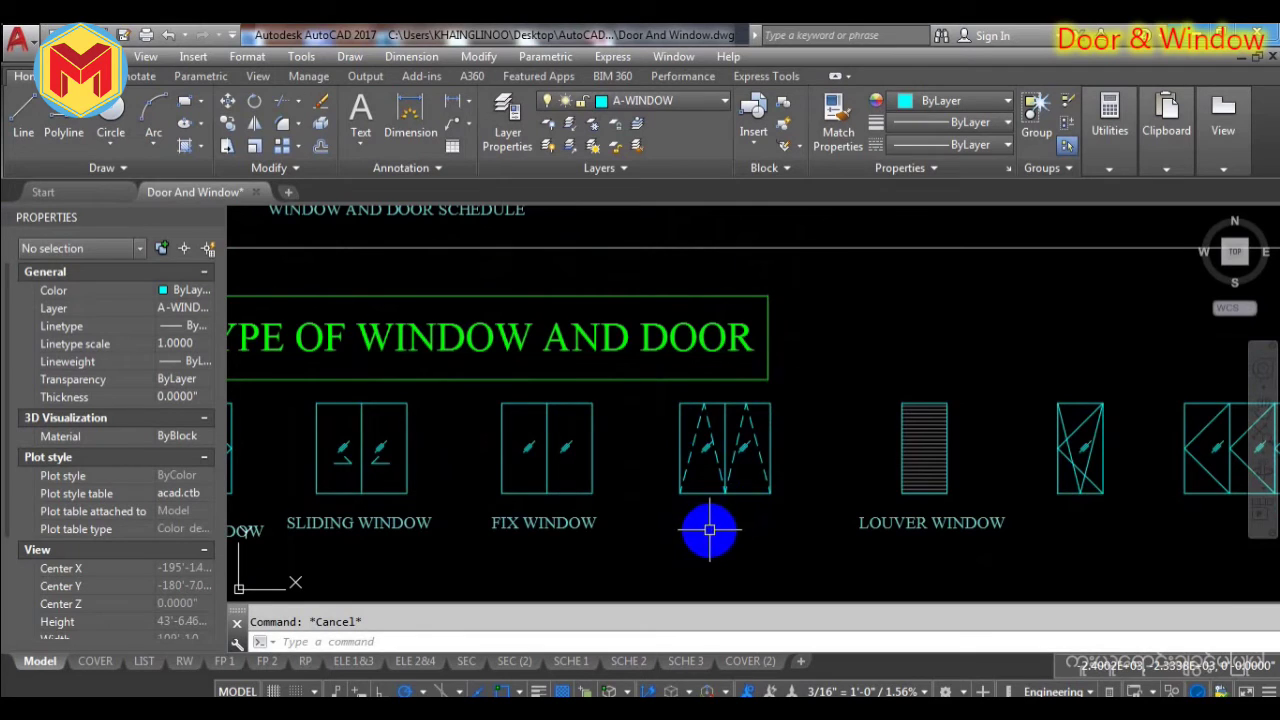
middle_drag(701, 514, 701, 514)
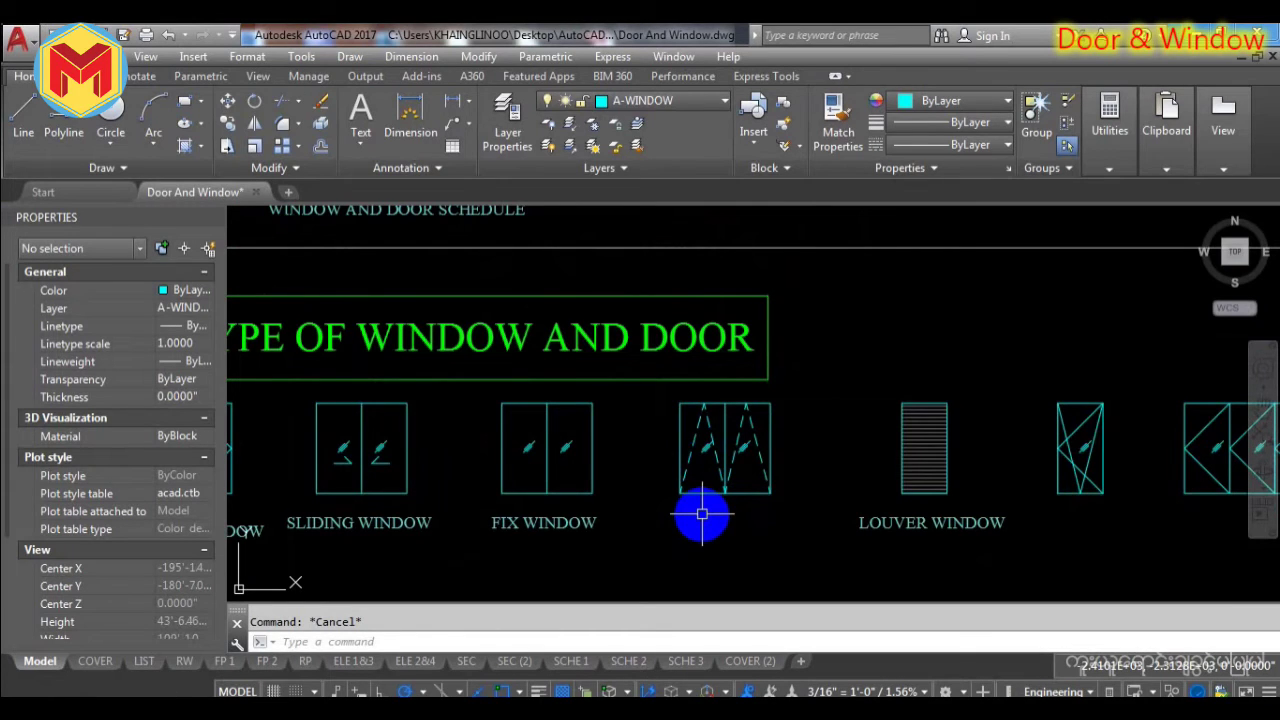
Copy the FIX WINDOW label to below the two-panel window with dashed opening lines.
text(o)
key(Return)
click(560, 523)
key(Return)
click(586, 545)
click(750, 530)
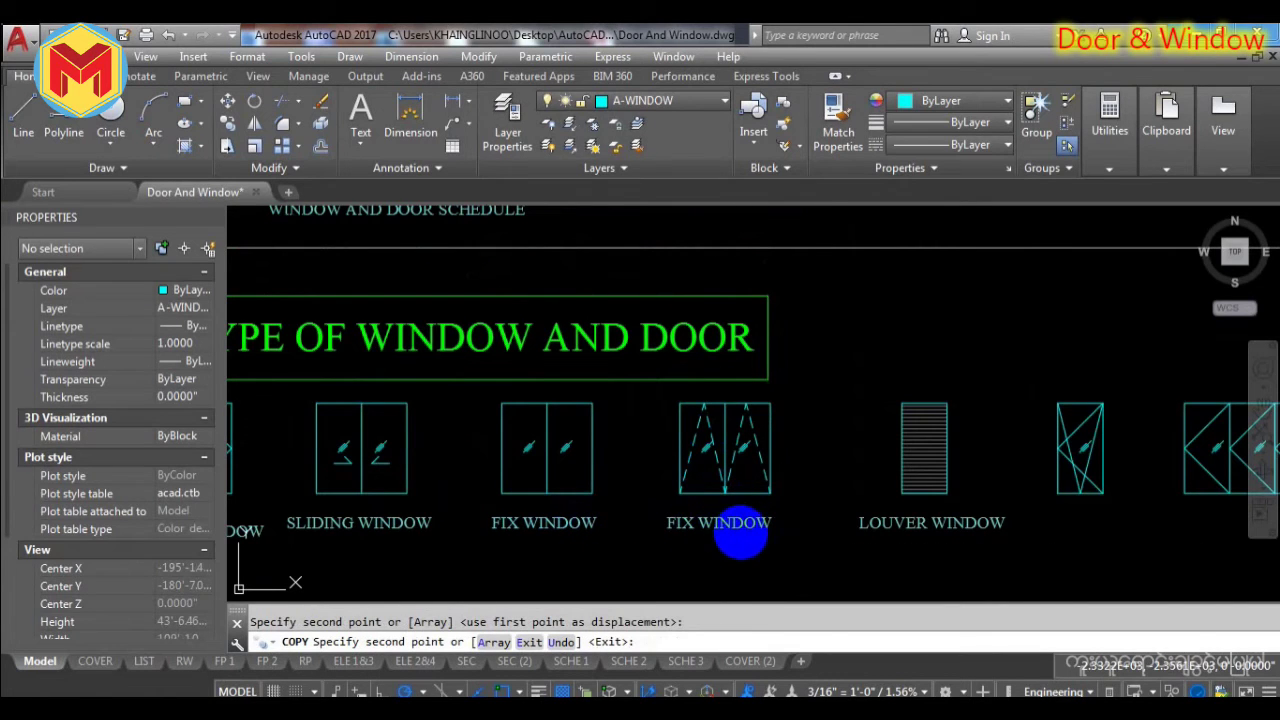
Change the copied FIX WINDOW label below the dashed two-panel window to TOP HUNG WINDOW.
key(Escape)
click(720, 526)
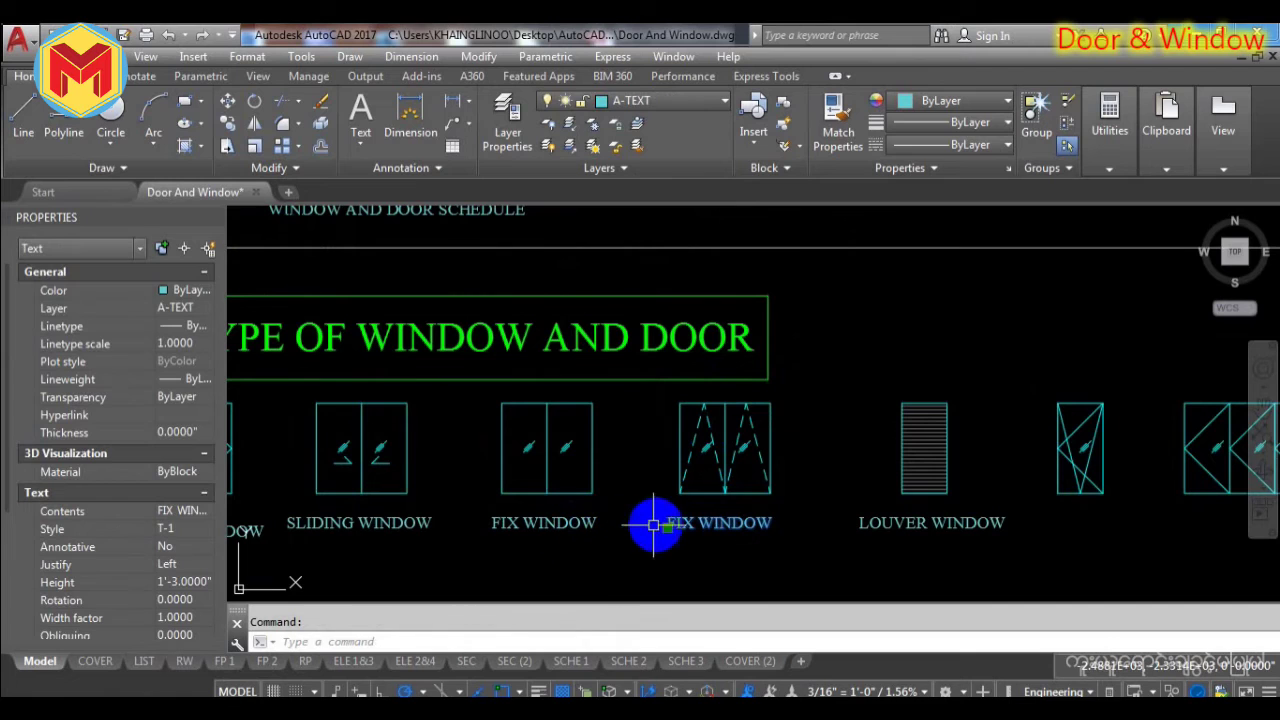
double_click(688, 520)
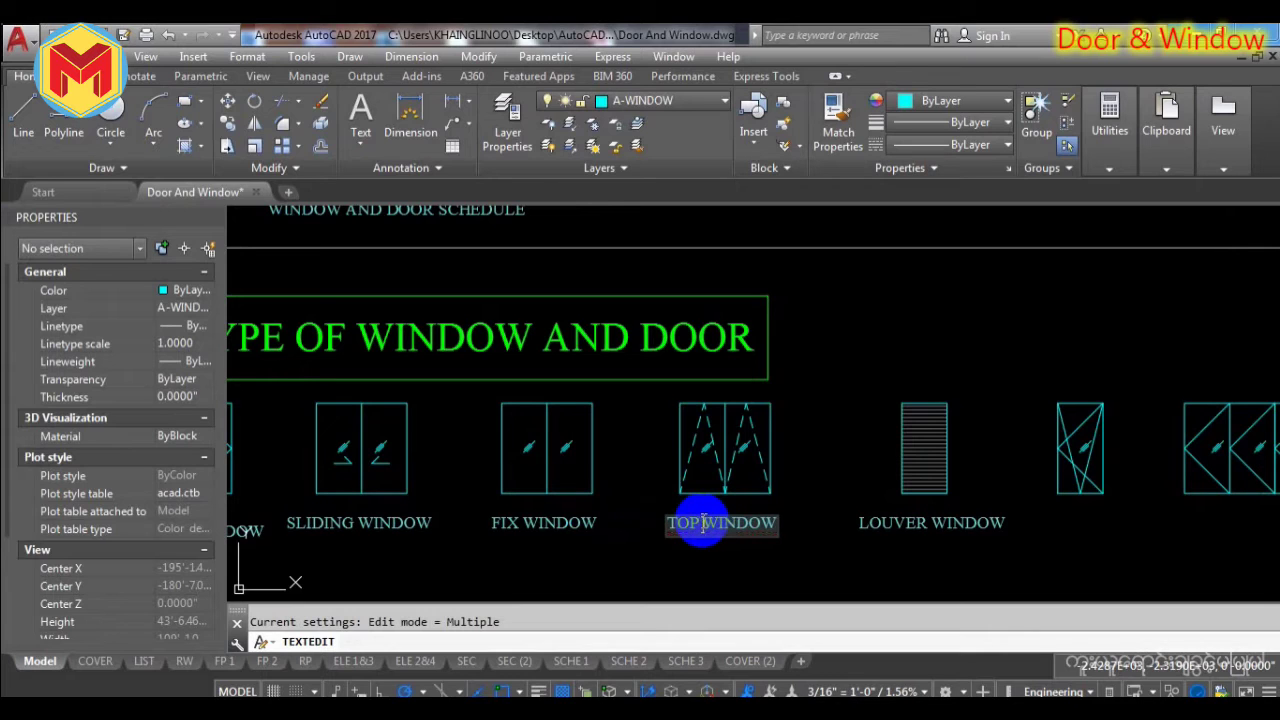
click(774, 575)
key(Escape)
scroll(690, 480, down, 3)
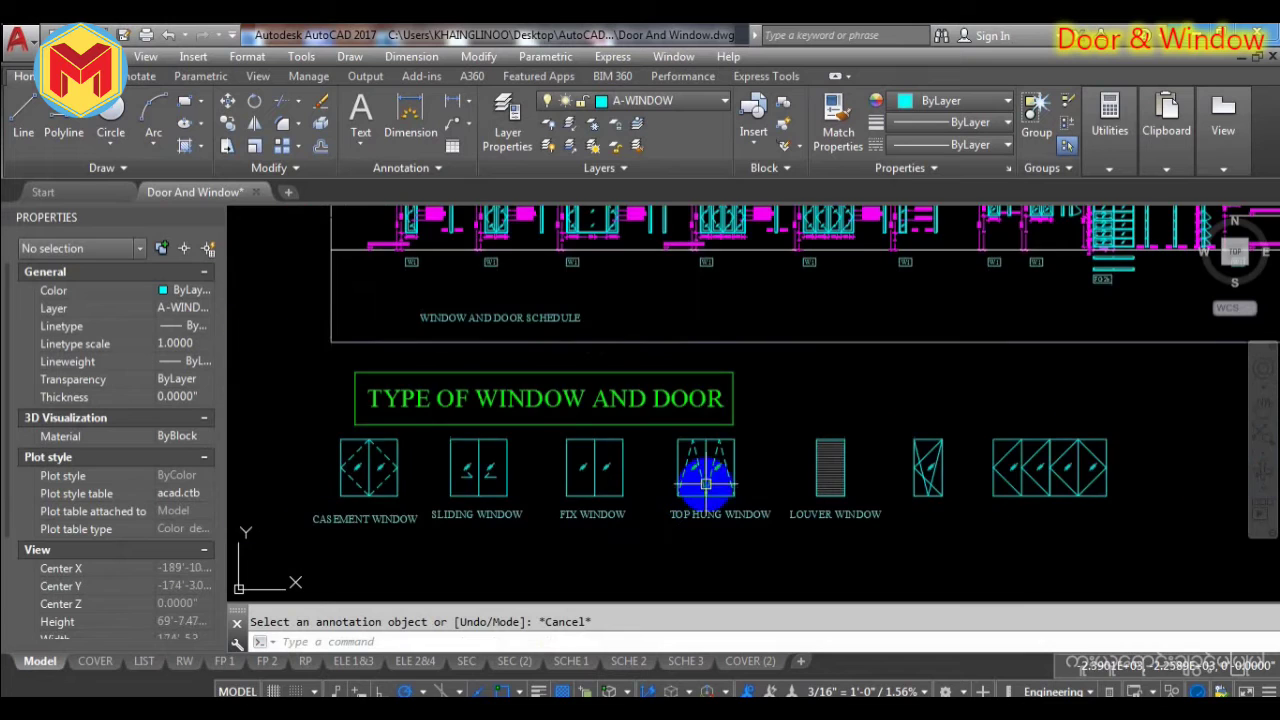
Compare the CASEMENT WINDOW symbol with the plan and elevation of the double-leaf casement window in the schedule above.
scroll(286, 457, up, 2)
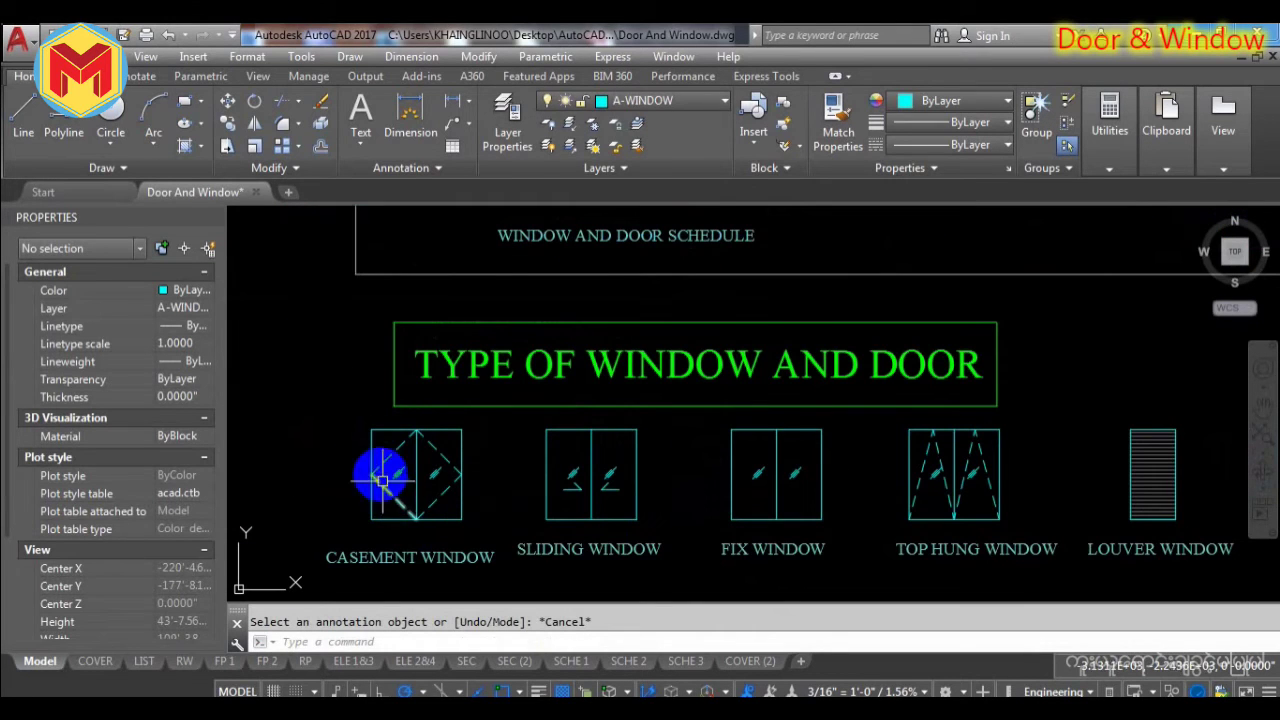
scroll(380, 465, up, 2)
scroll(383, 457, down, 2)
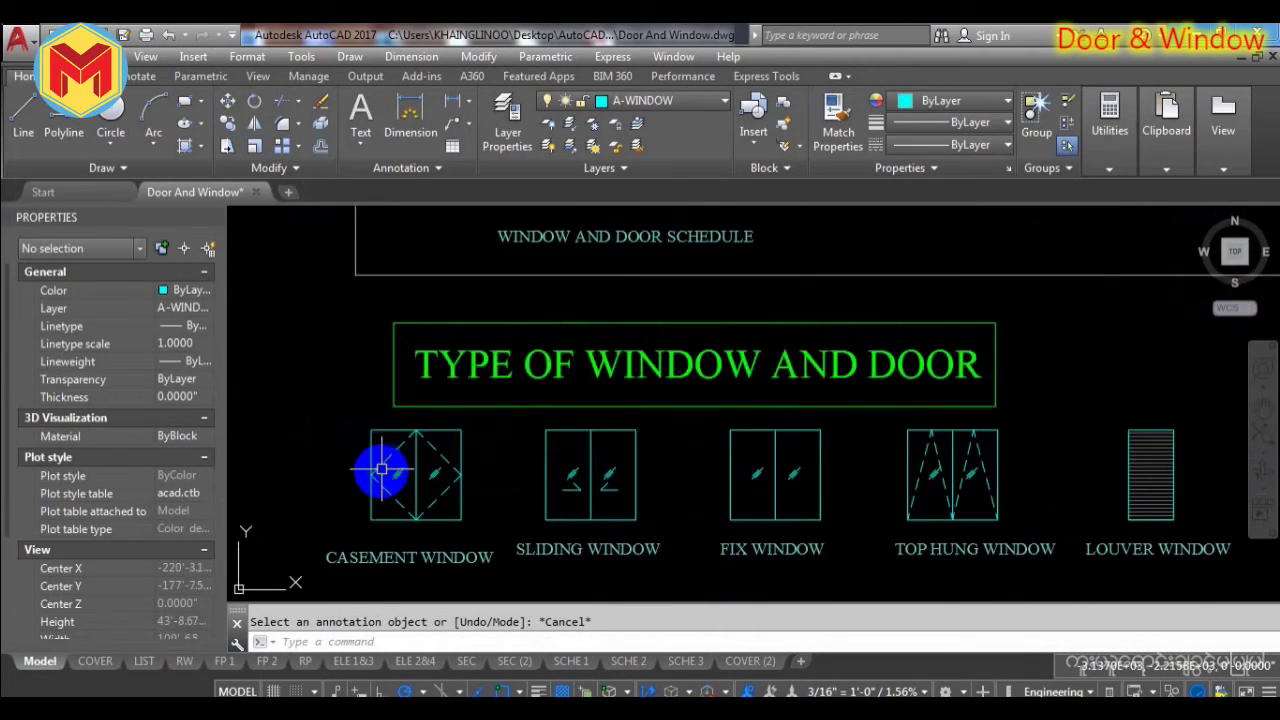
scroll(375, 440, up, 5)
scroll(375, 437, down, 5)
mouse_move(560, 291)
middle_down()
mouse_move(729, 277)
mouse_move(606, 297)
middle_up()
scroll(510, 313, up, 2)
scroll(510, 313, up, 2)
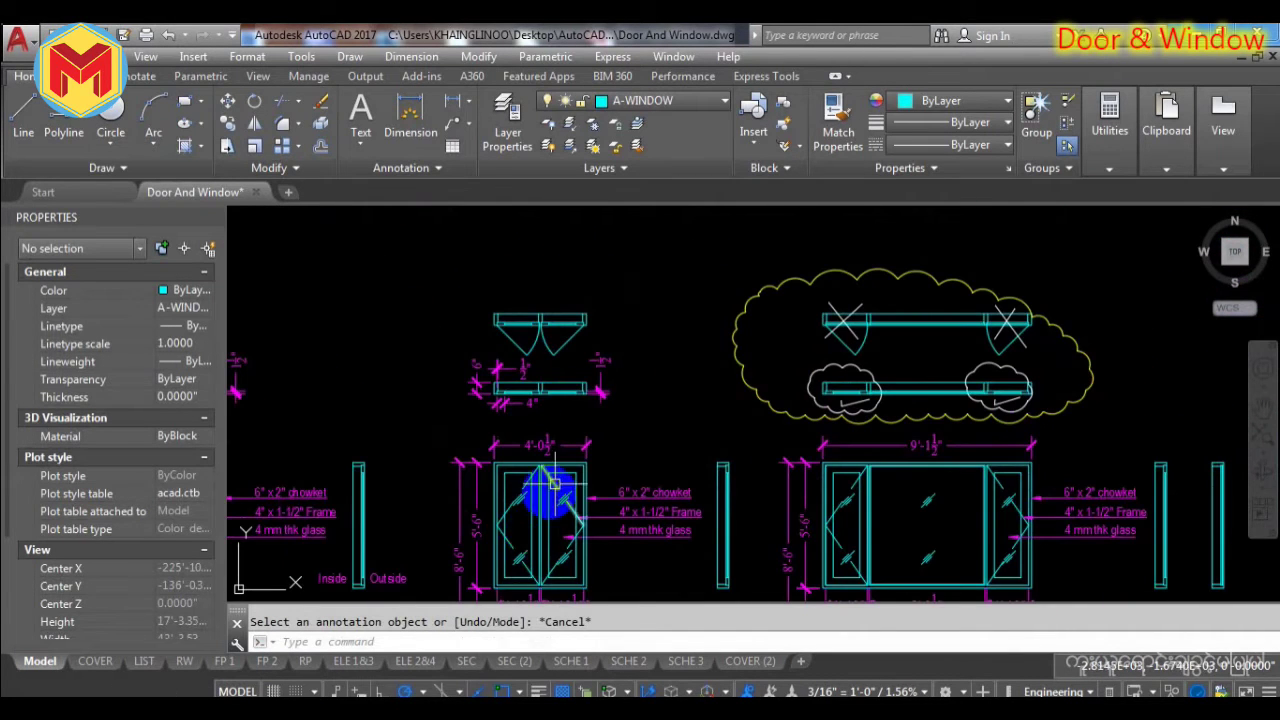
scroll(523, 354, up, 4)
scroll(580, 429, up, 2)
scroll(526, 380, up, 2)
scroll(546, 364, down, 4)
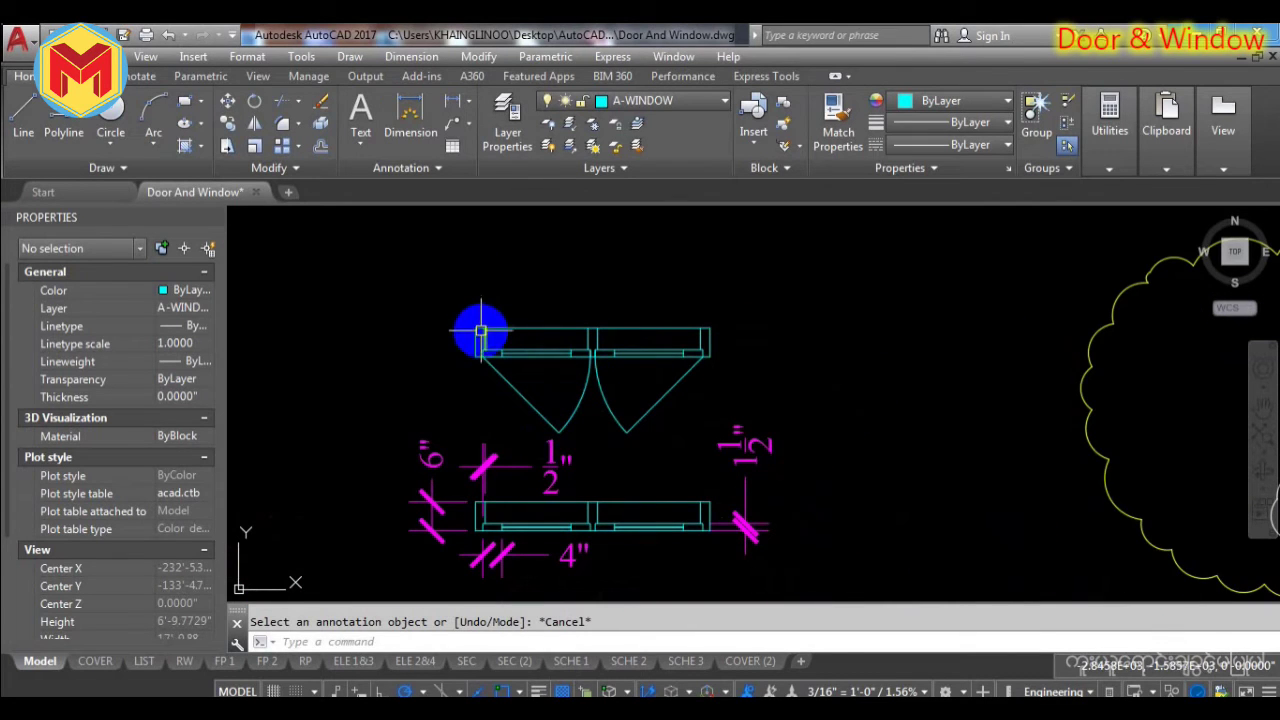
scroll(480, 332, down, 4)
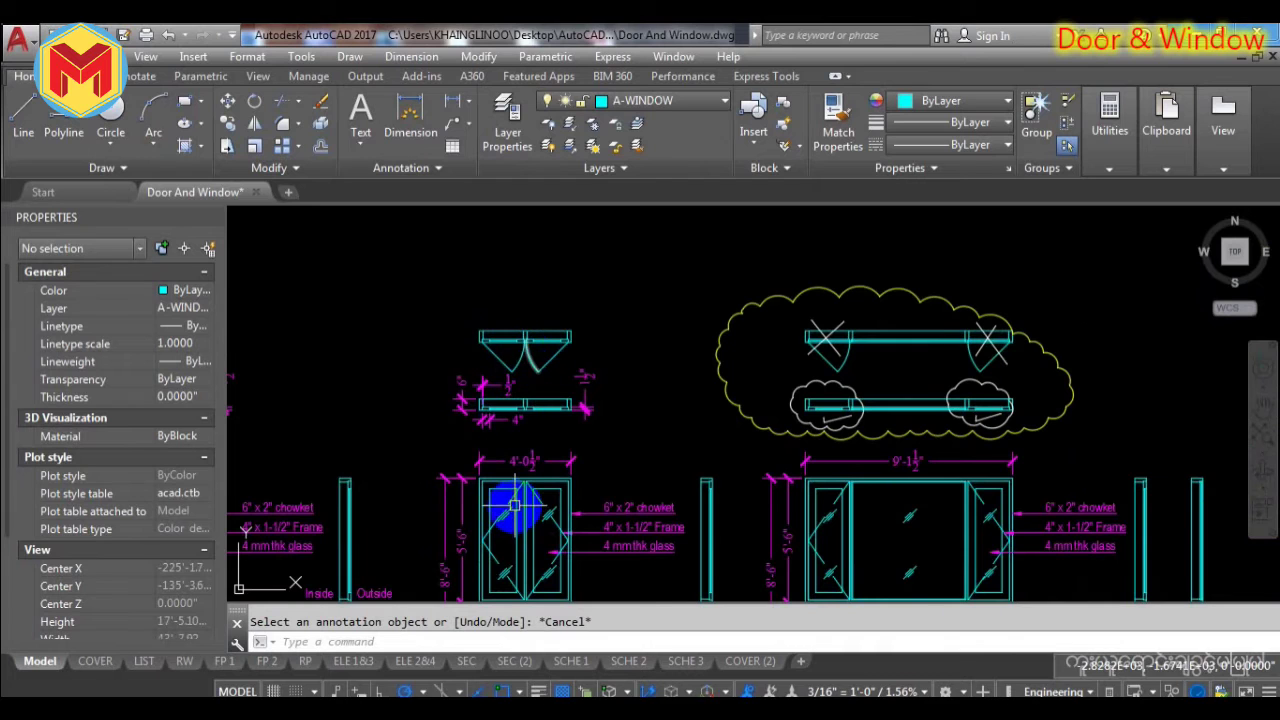
scroll(522, 400, down, 2)
Compare the TOP HUNG WINDOW symbol with the W1 top hung window elevations and open section in the schedule.
middle_drag(522, 400, 640, 430)
scroll(760, 434, down, 3)
scroll(560, 300, up, 3)
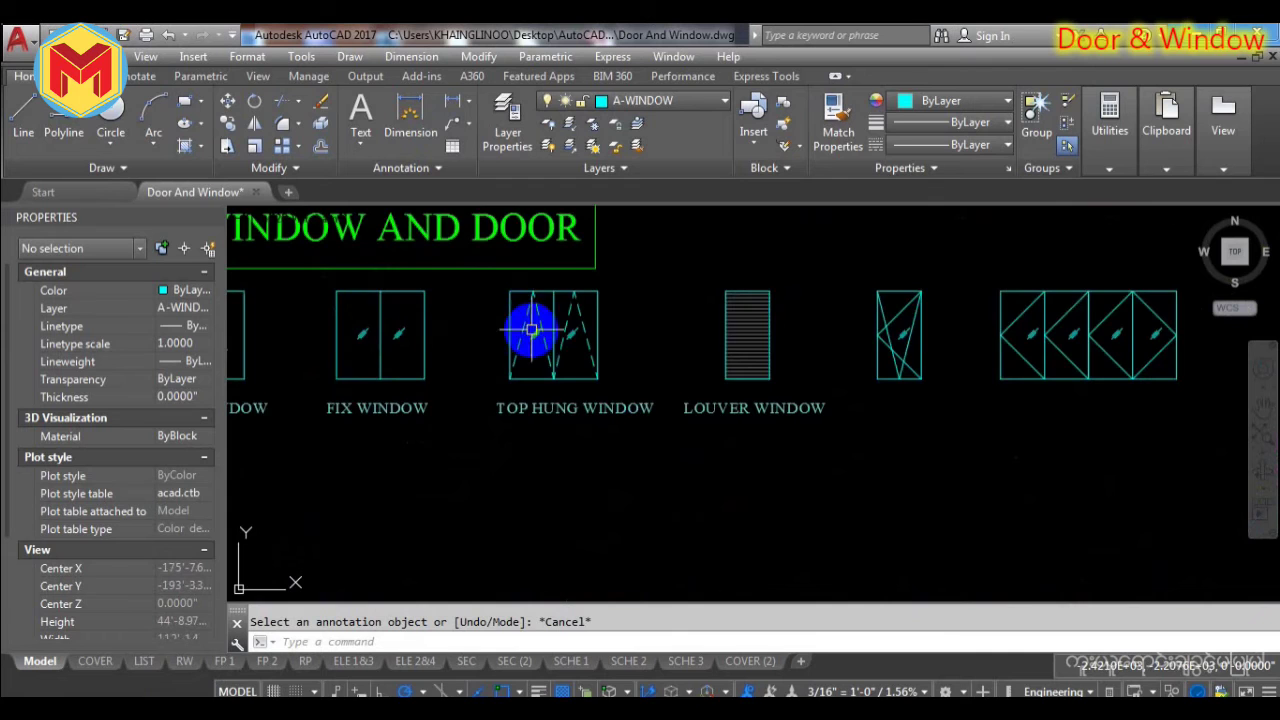
scroll(531, 330, up, 2)
middle_drag(543, 323, 557, 449)
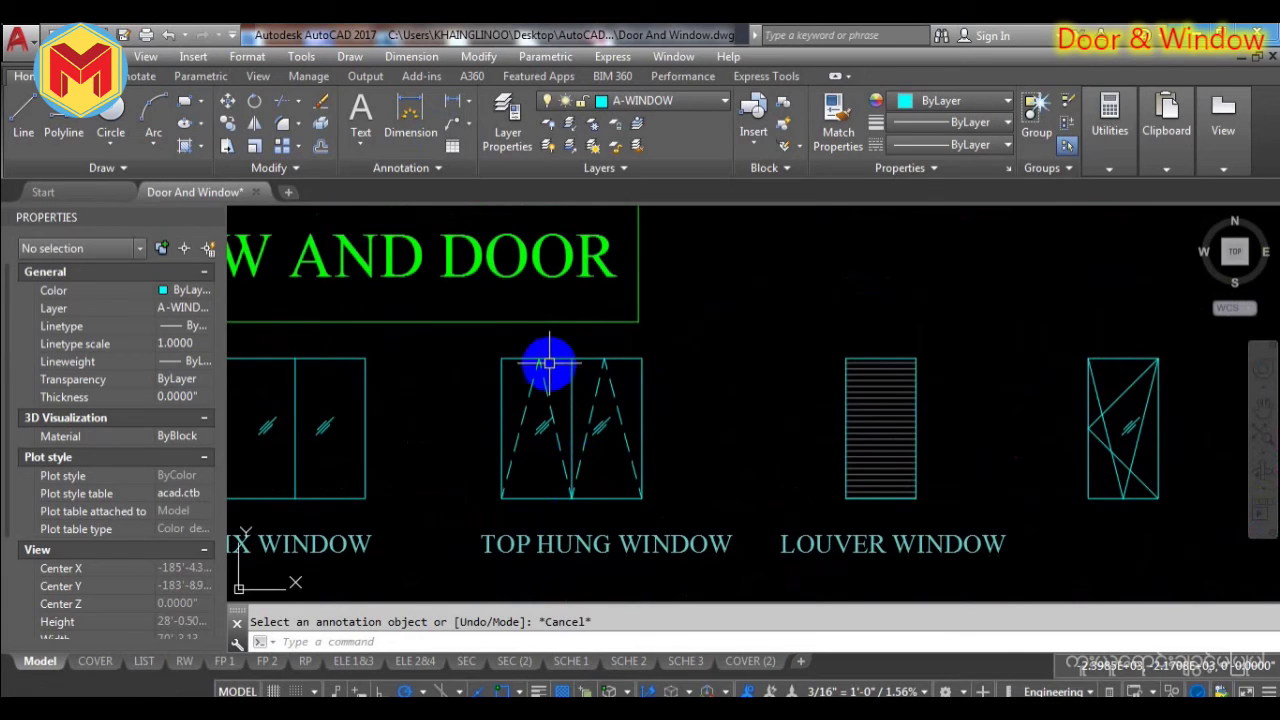
scroll(548, 363, down, 3)
middle_drag(586, 371, 597, 434)
scroll(729, 349, up, 5)
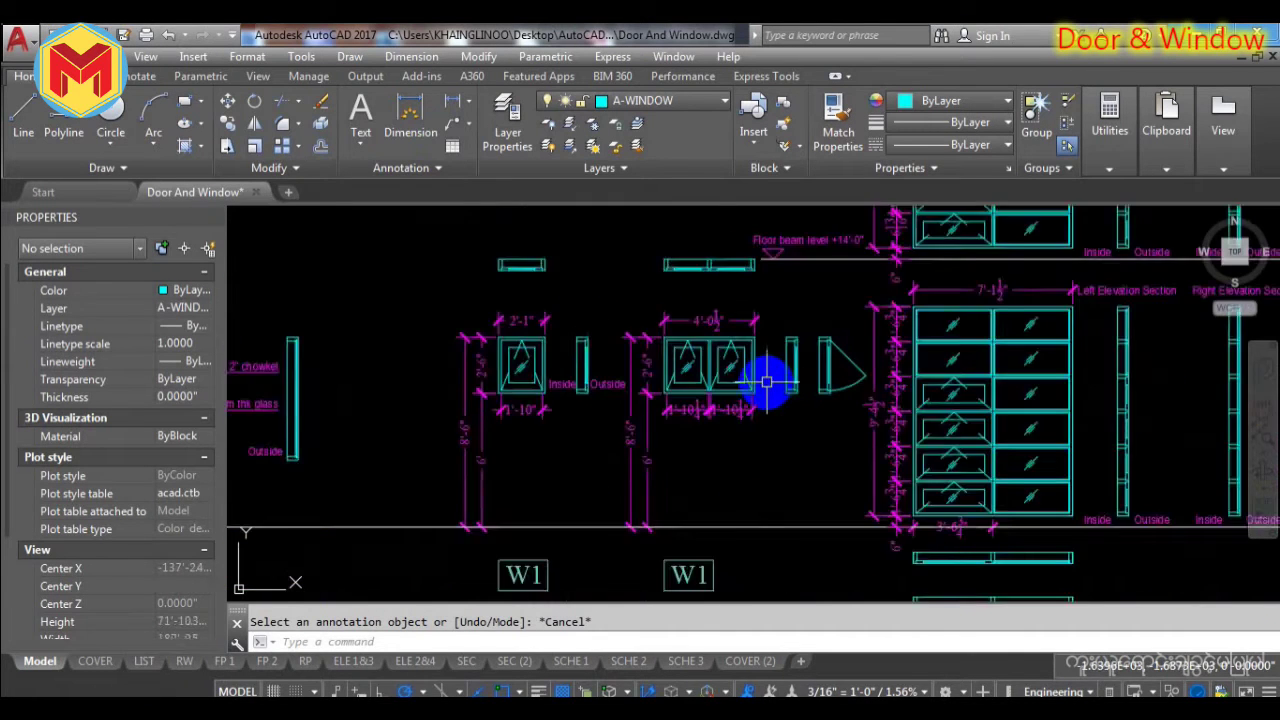
scroll(766, 383, up, 2)
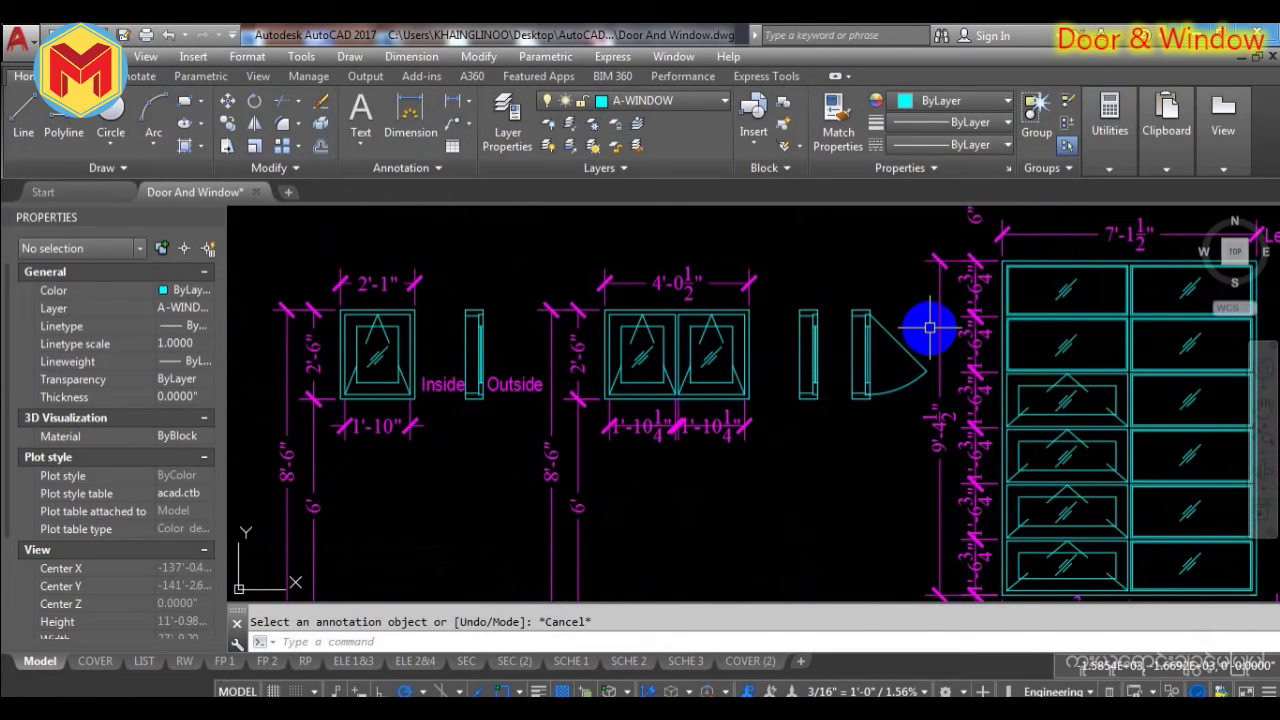
Switch to the PowerPoint presentation and open the Top Hung Windows slide, slide 8.
scroll(644, 381, down, 5)
middle_drag(680, 537, 680, 300)
scroll(680, 300, down, 2)
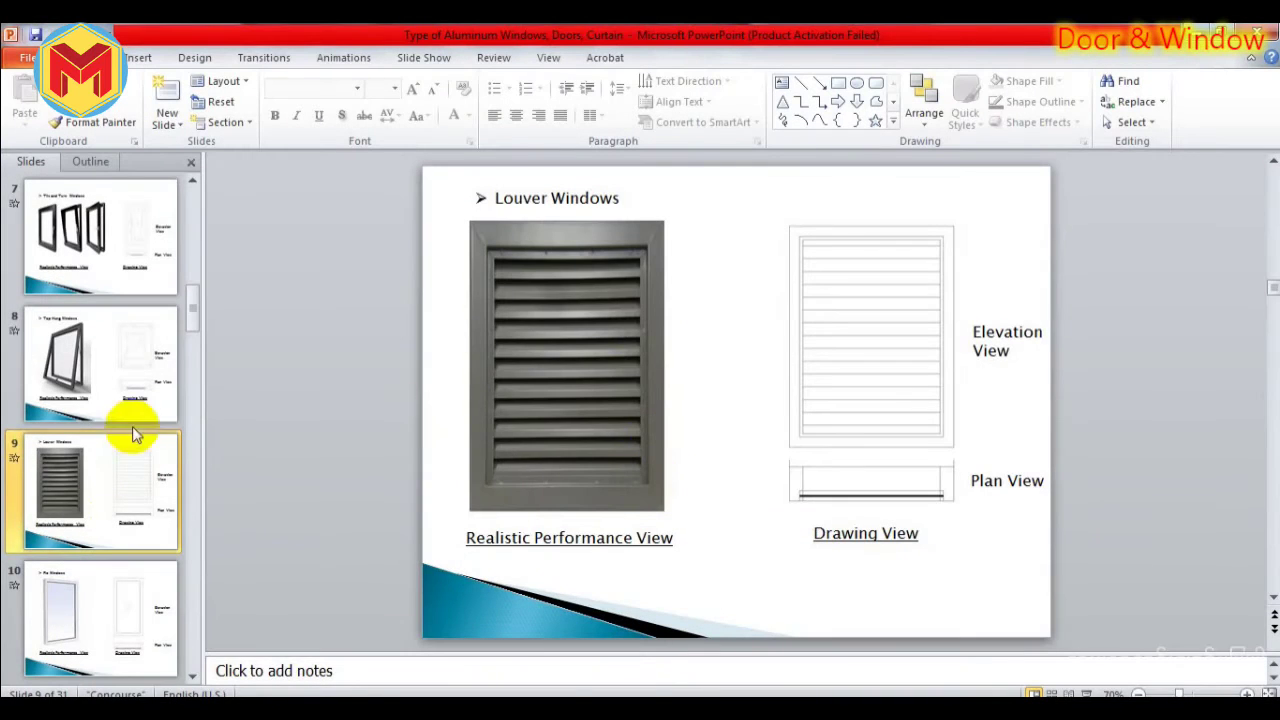
click(127, 378)
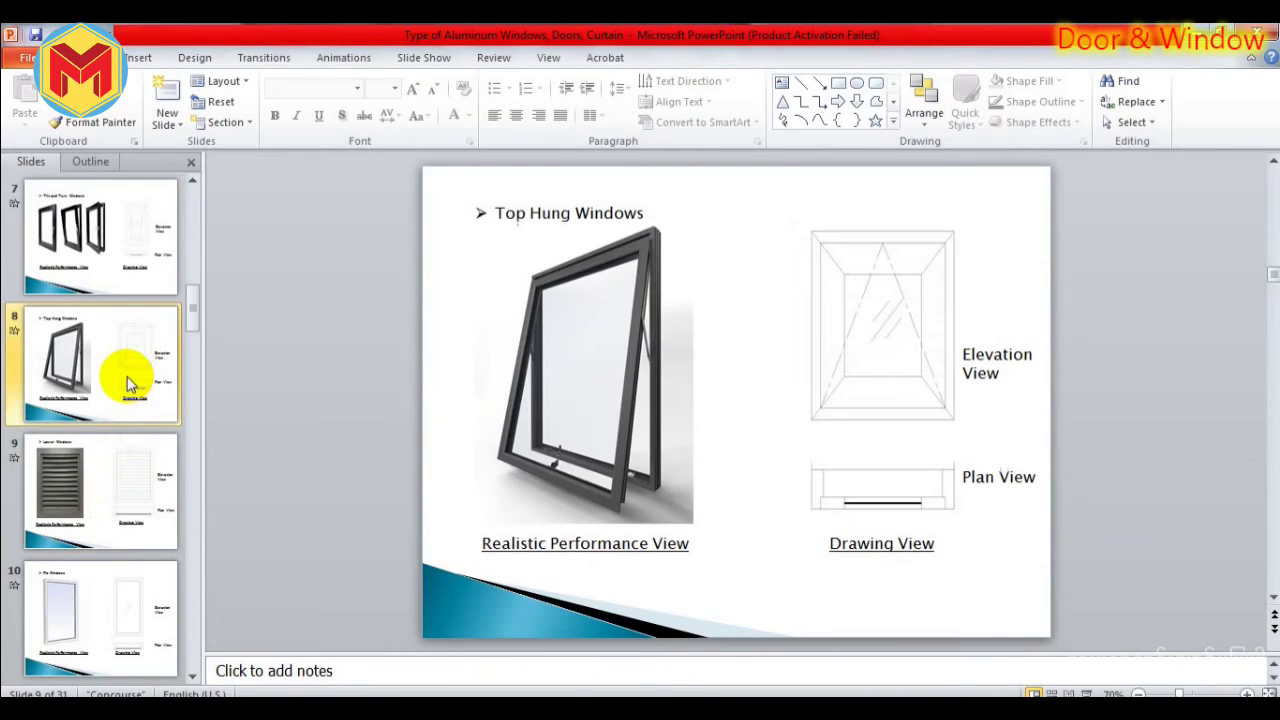
click(655, 478)
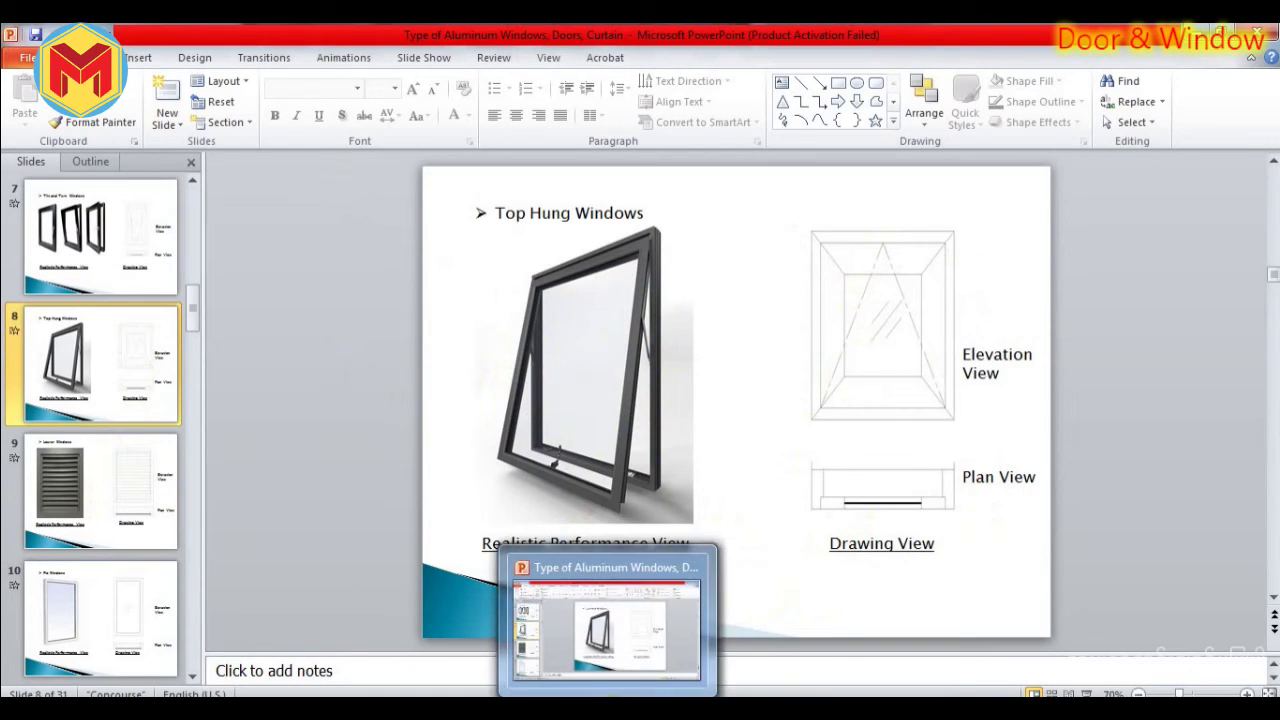
Back in the AutoCAD drawing, set the four opening lines of the single-panel window beside LOUVER WINDOW to the DASHED2 linetype.
click(610, 620)
scroll(600, 415, up, 2)
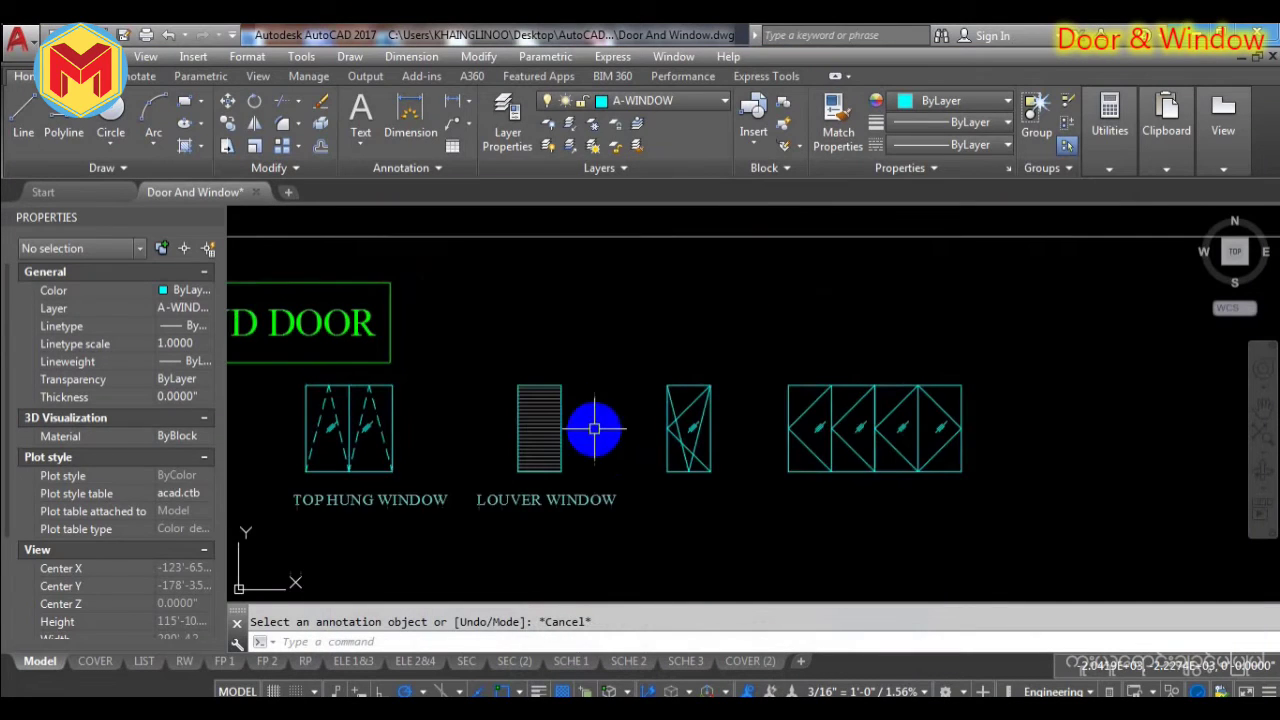
mouse_move(640, 466)
middle_down()
mouse_move(820, 471)
mouse_move(549, 470)
middle_up()
scroll(751, 371, up, 4)
click(707, 420)
click(608, 449)
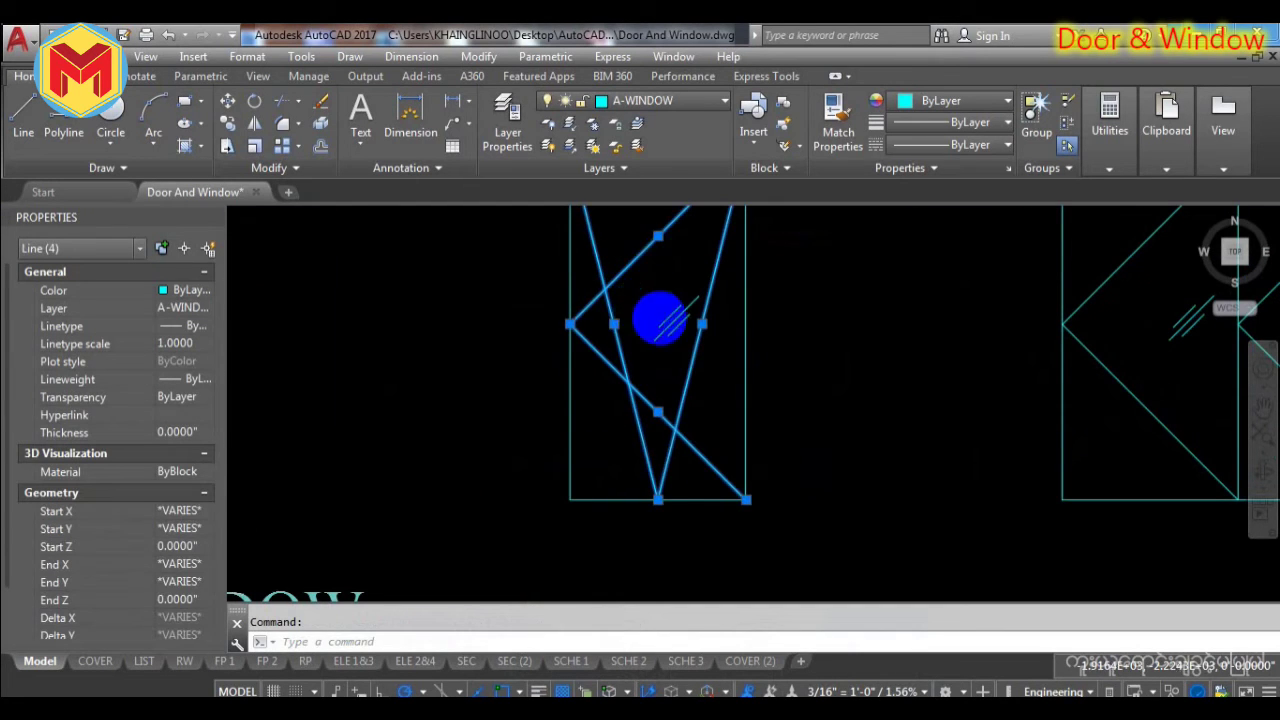
scroll(657, 320, down, 2)
click(960, 145)
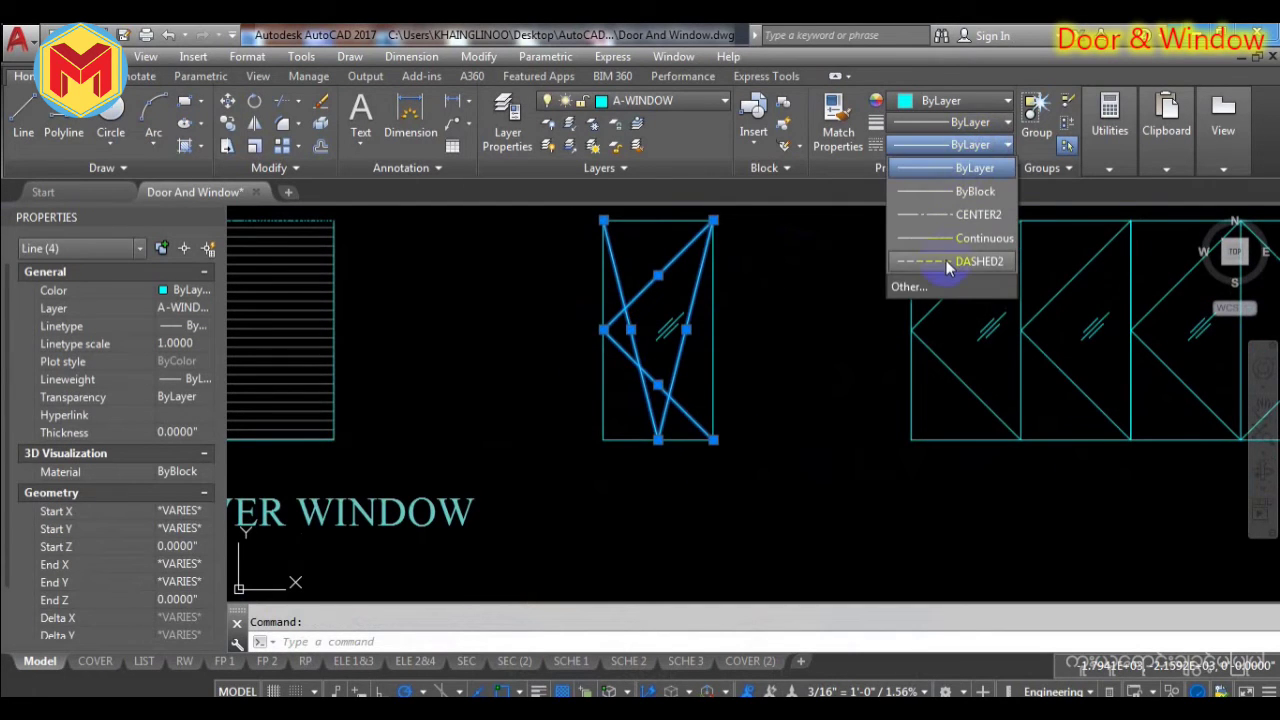
click(946, 260)
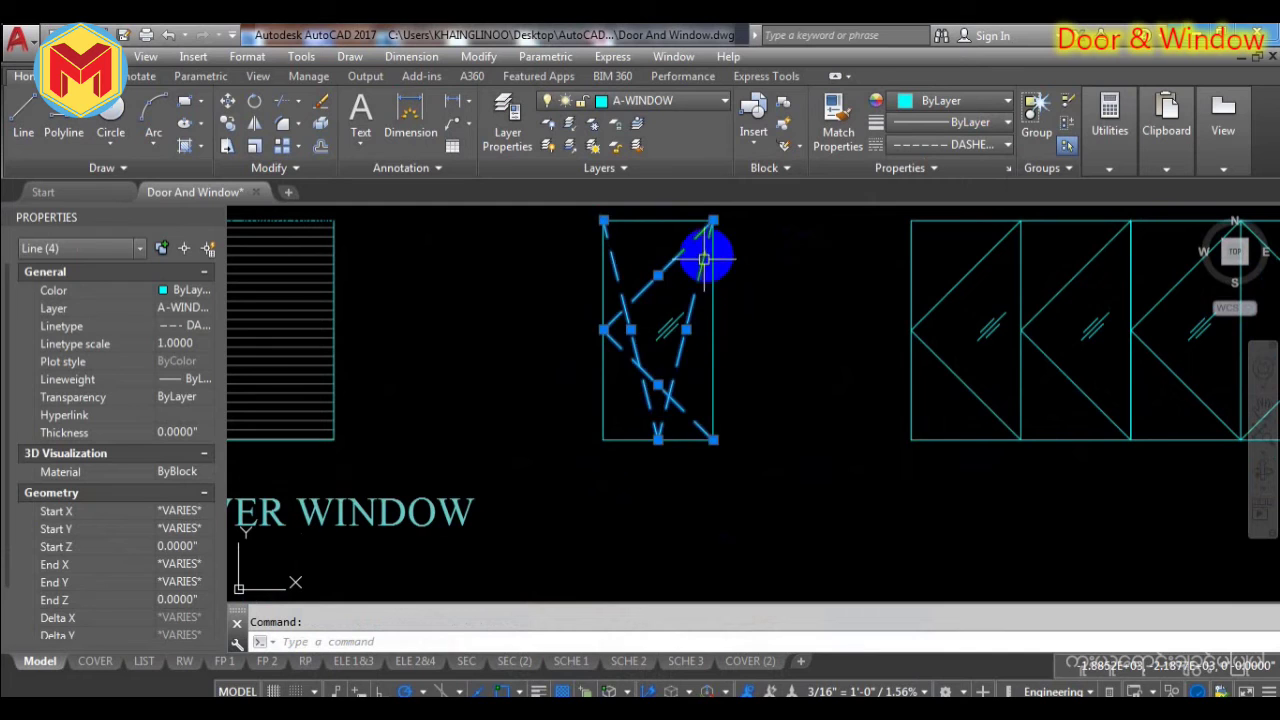
key(Escape)
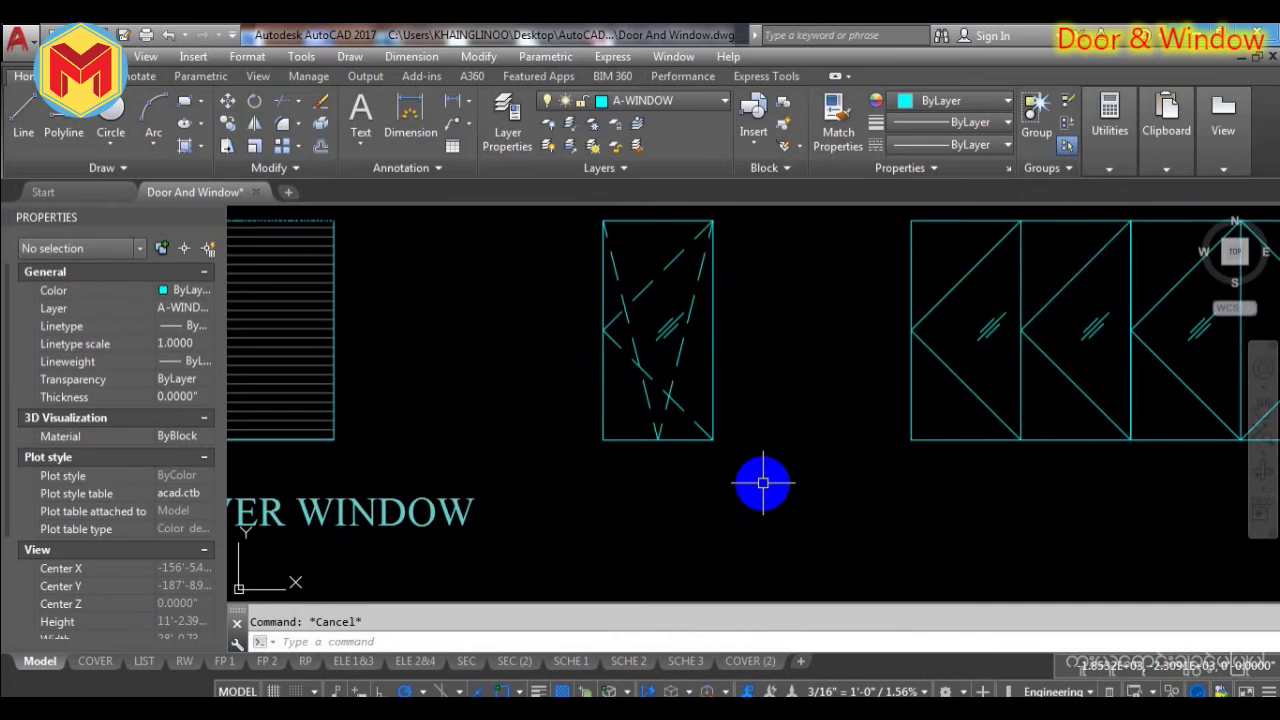
Copy the LOUVER WINDOW label to below the single-panel window with crossing dashed opening lines.
scroll(763, 483, down, 3)
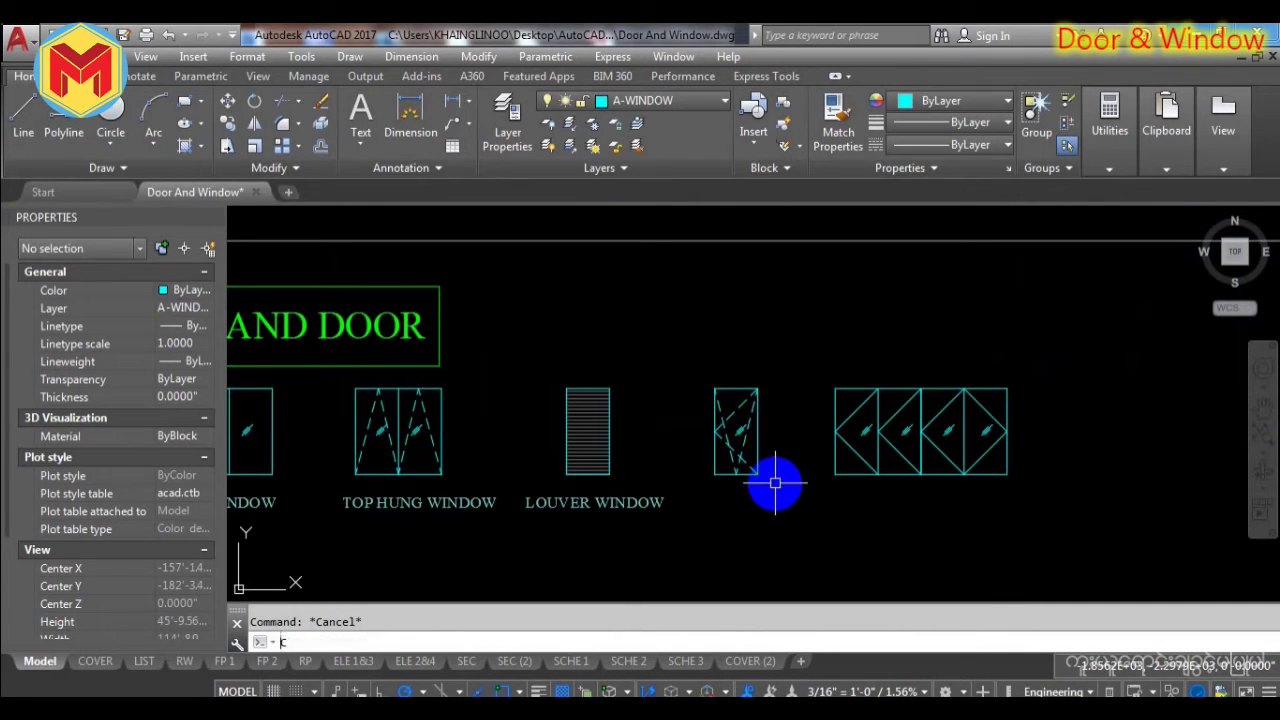
text(o)
key(Return)
scroll(580, 514, up, 3)
click(590, 497)
key(Return)
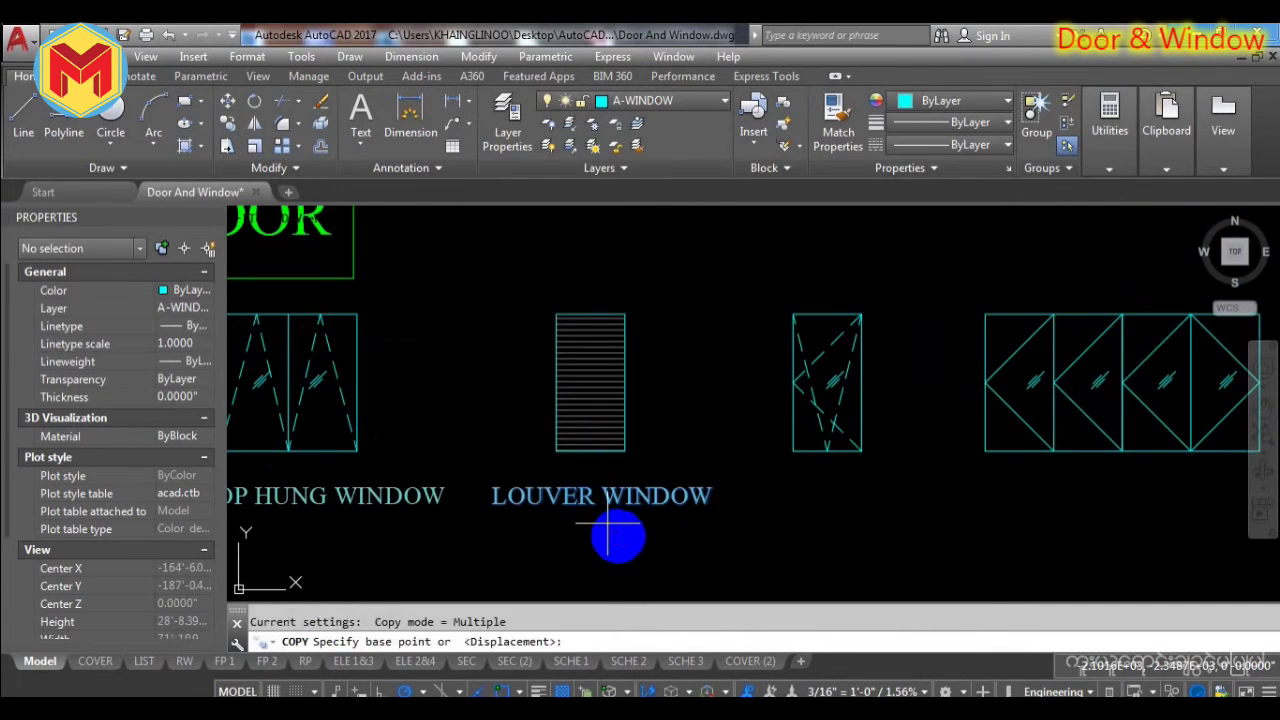
click(616, 534)
click(853, 523)
key(Escape)
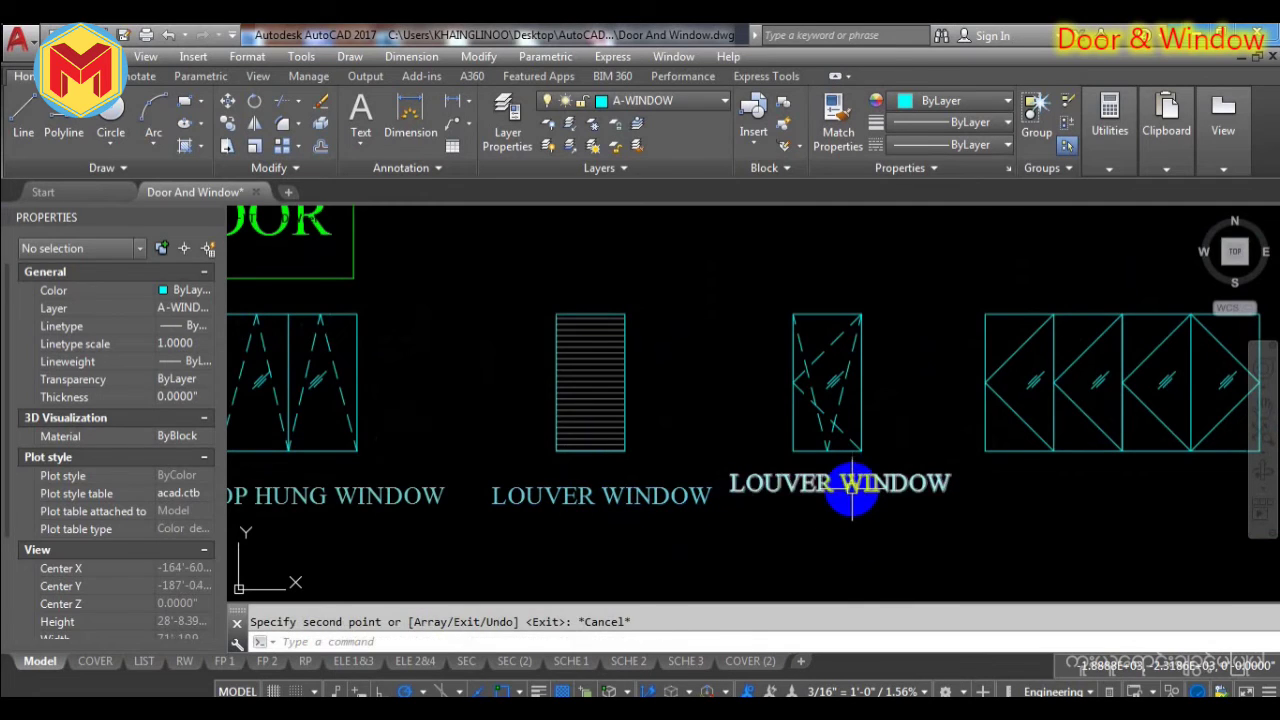
Change the copied LOUVER WINDOW label to TILT AND TURN WINDOW.
double_click(829, 485)
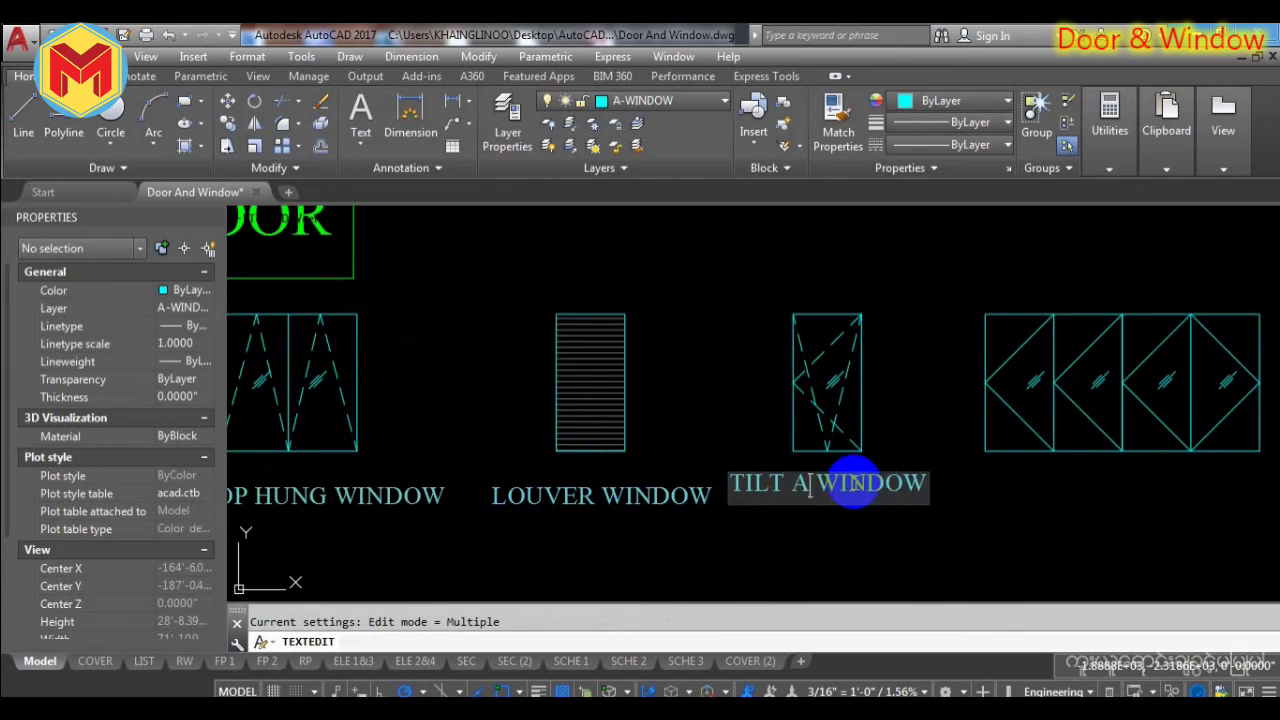
click(849, 522)
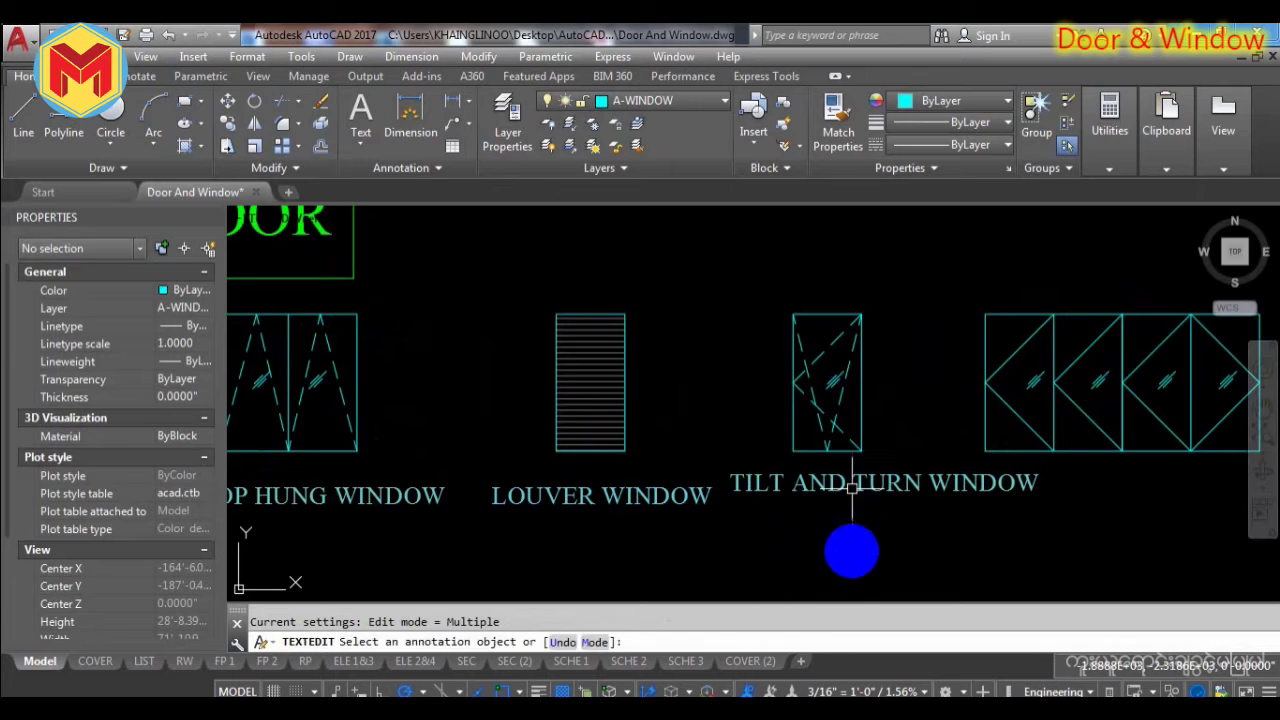
key(Escape)
Move the TILT AND TURN WINDOW label so it sits roughly centred just below its window symbol.
middle_drag(874, 523, 846, 477)
text(m)
key(Return)
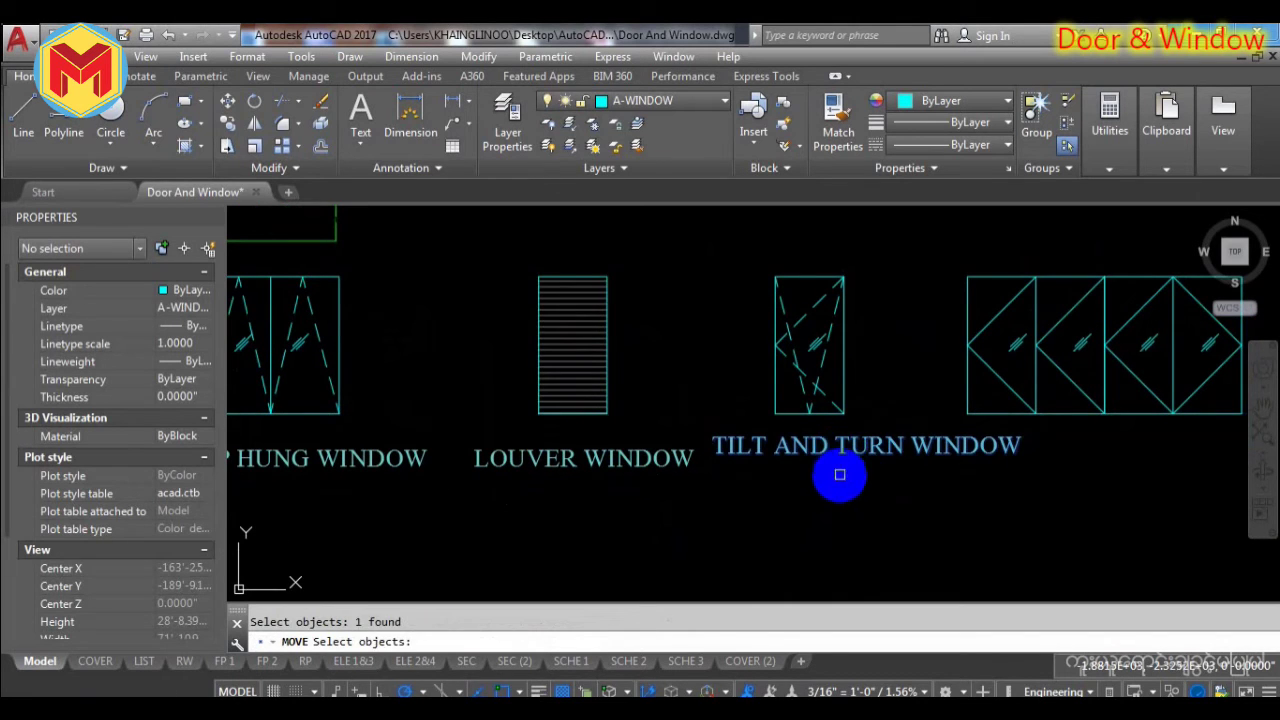
key(Return)
click(840, 474)
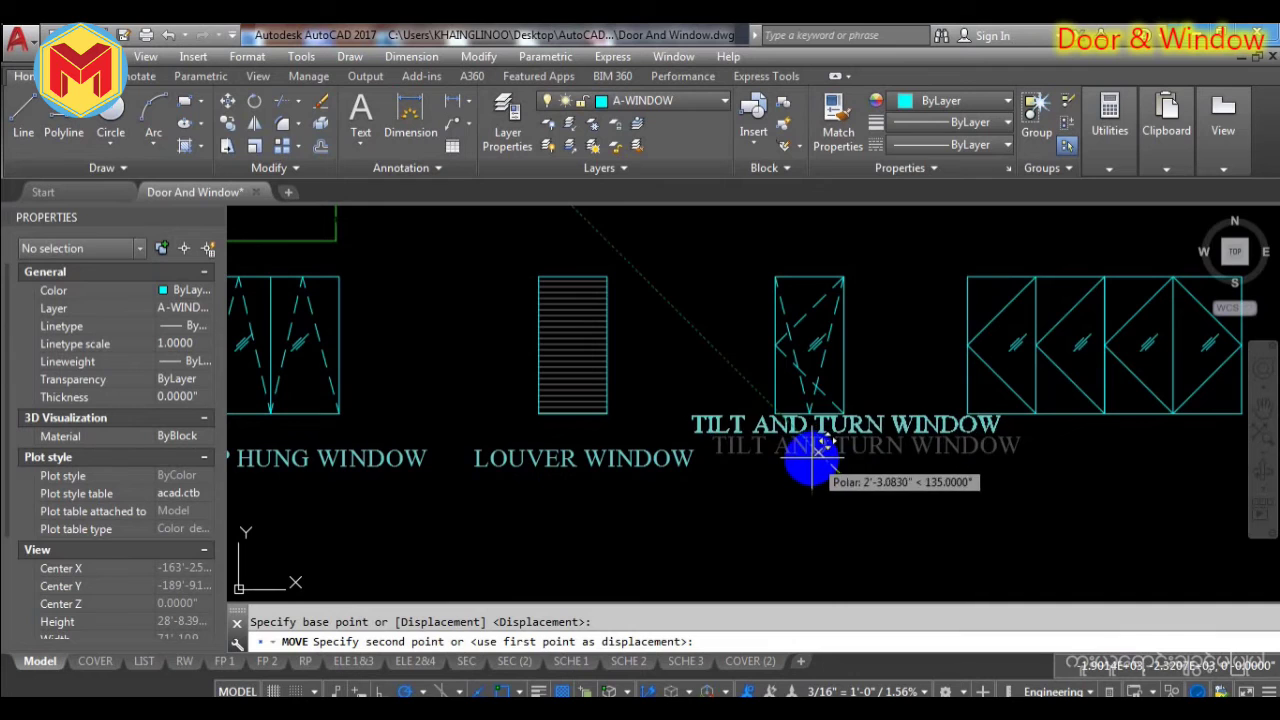
click(713, 453)
key(Return)
click(758, 437)
key(Return)
click(805, 482)
click(855, 420)
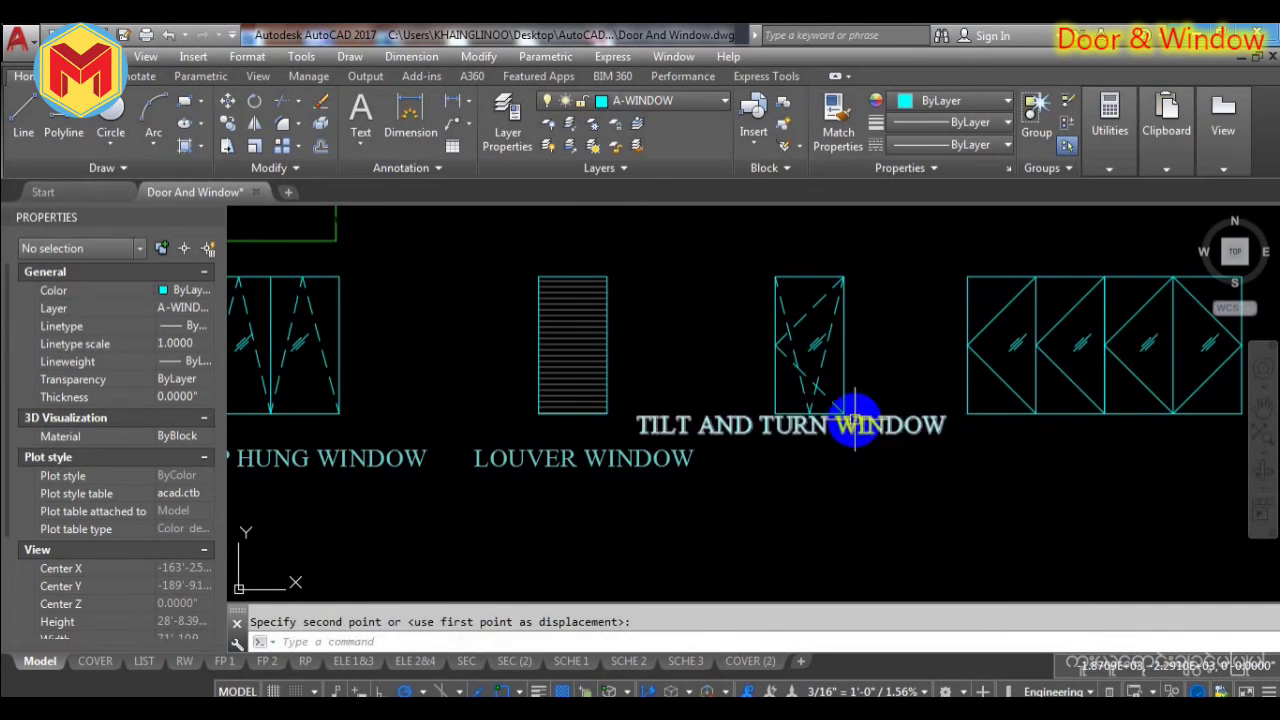
Examine the tilt and turn symbol's dashed lines and switch to the PowerPoint presentation.
scroll(855, 420, up, 3)
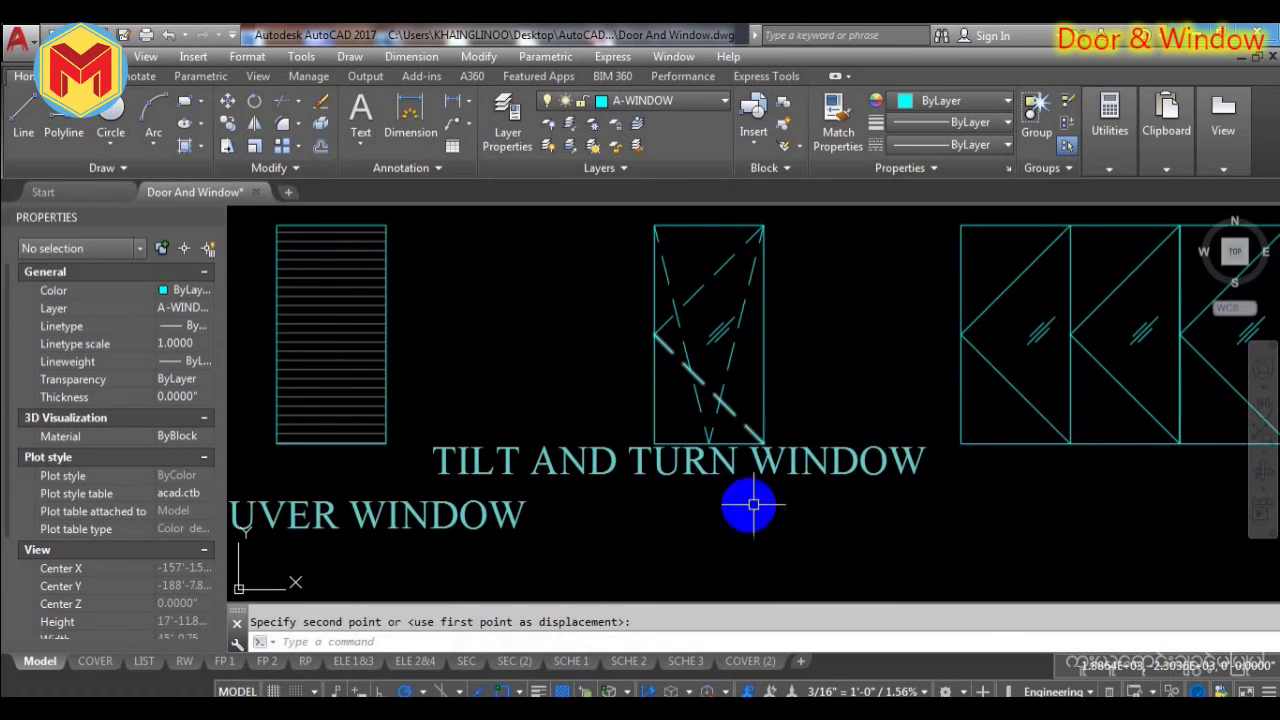
scroll(707, 420, down, 4)
scroll(732, 390, up, 4)
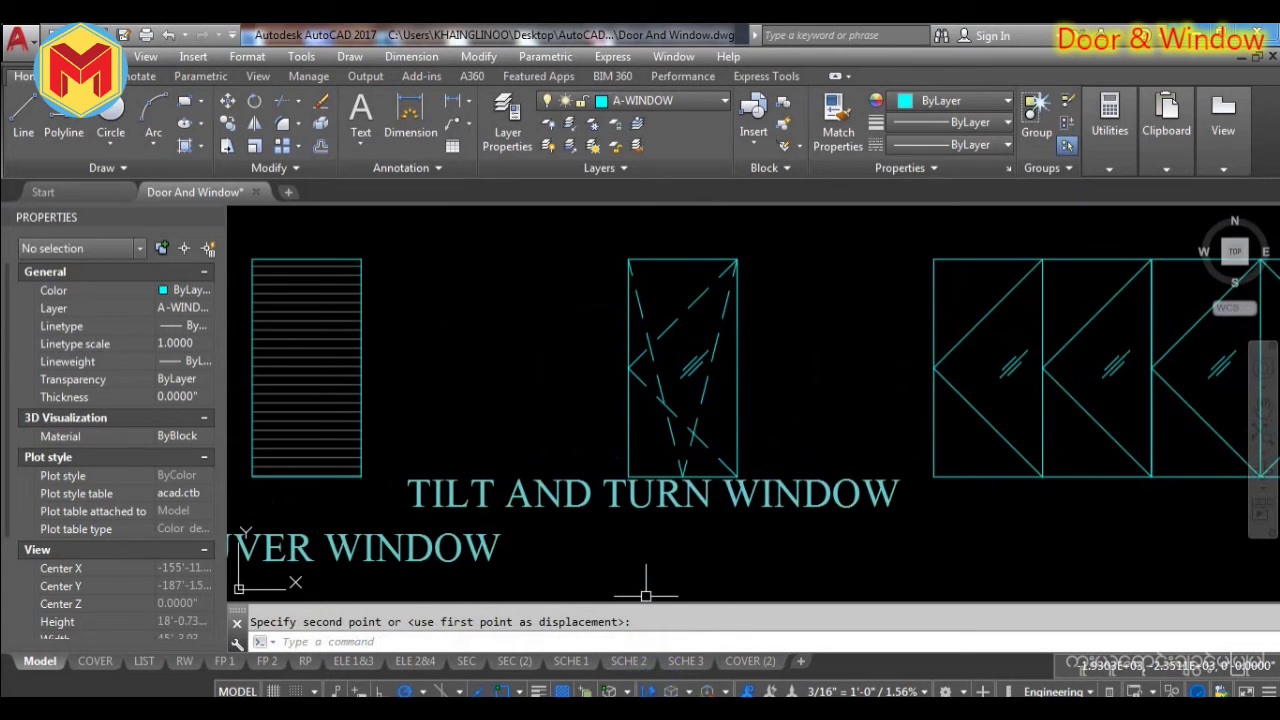
mouse_move(607, 712)
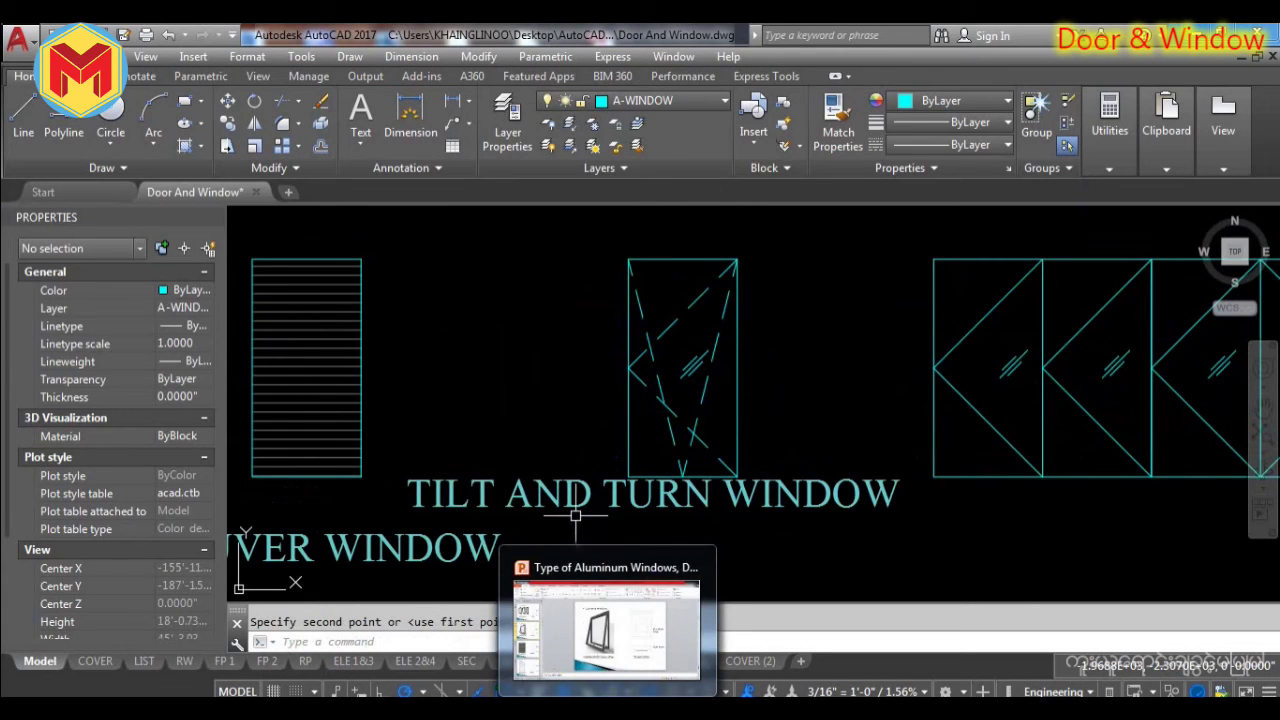